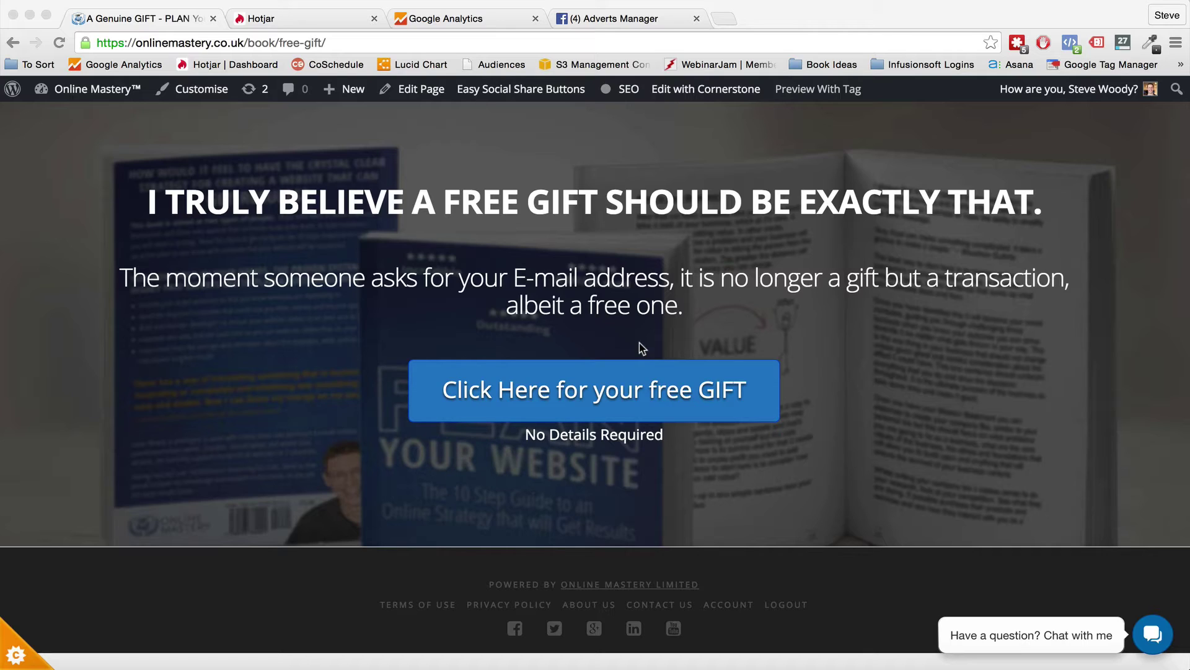
Step: Select the free-gift page's address in Chrome so it can be copied
{"action": "left_click", "coordinate": [381, 45]}
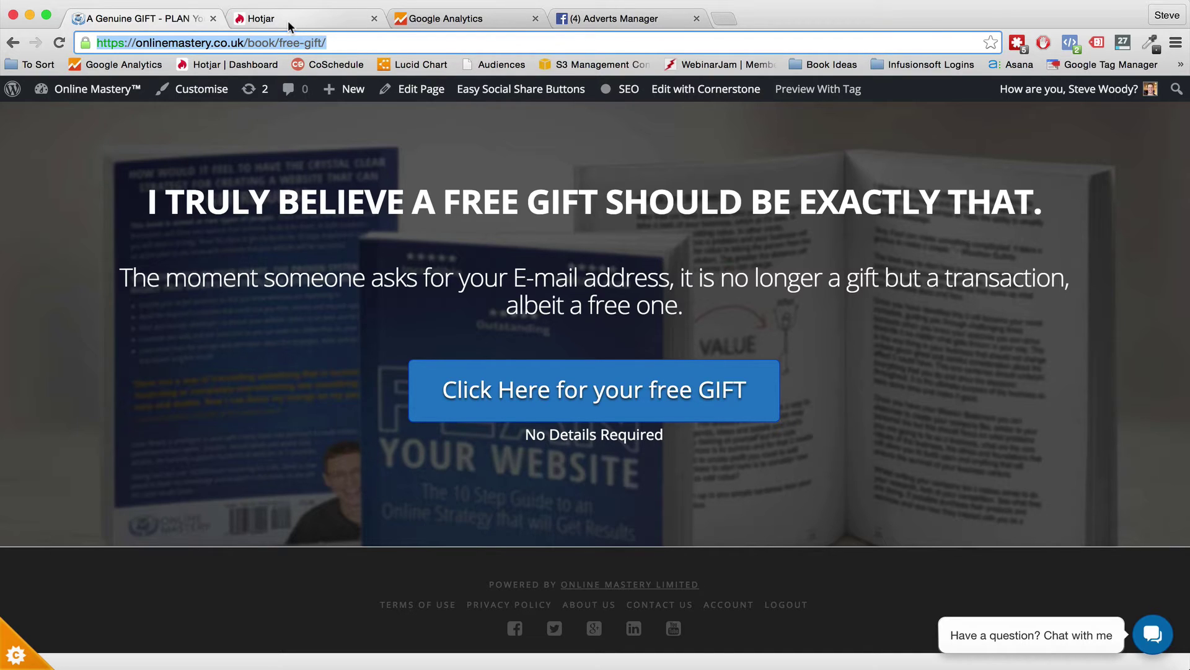
Step: Name the Hotjar funnel 'Book Gift - Purchase Sequence' and set step 1 'Landing Page' to Exact match
{"action": "left_click", "coordinate": [305, 14]}
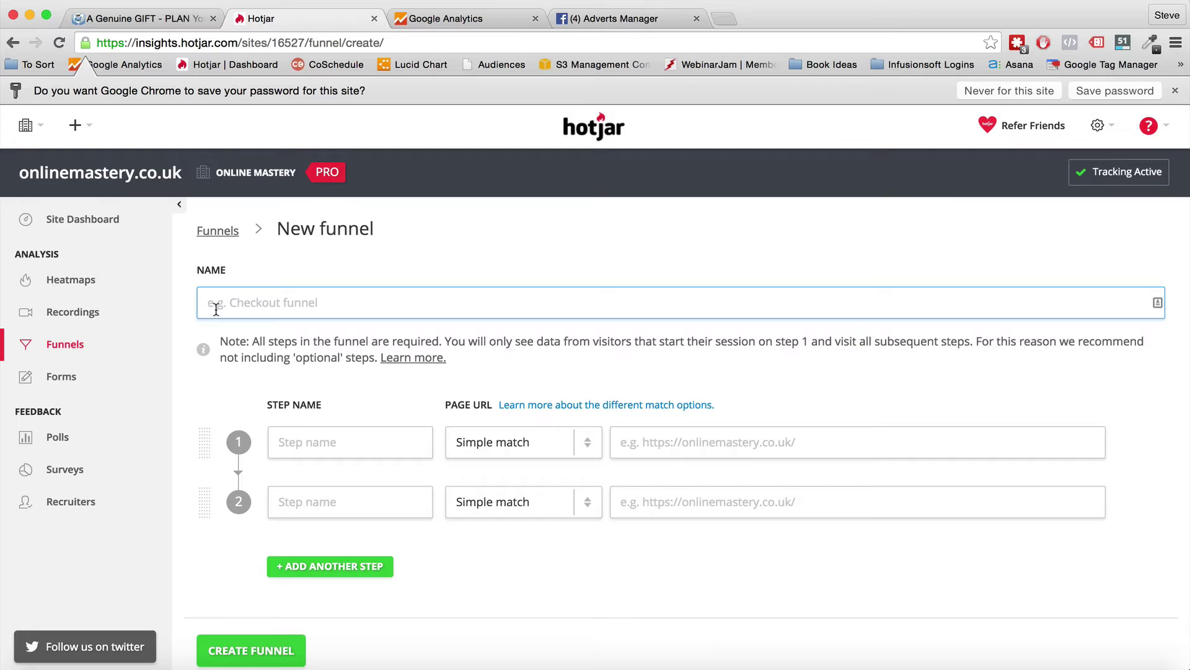
{"action": "type", "text": "B"}
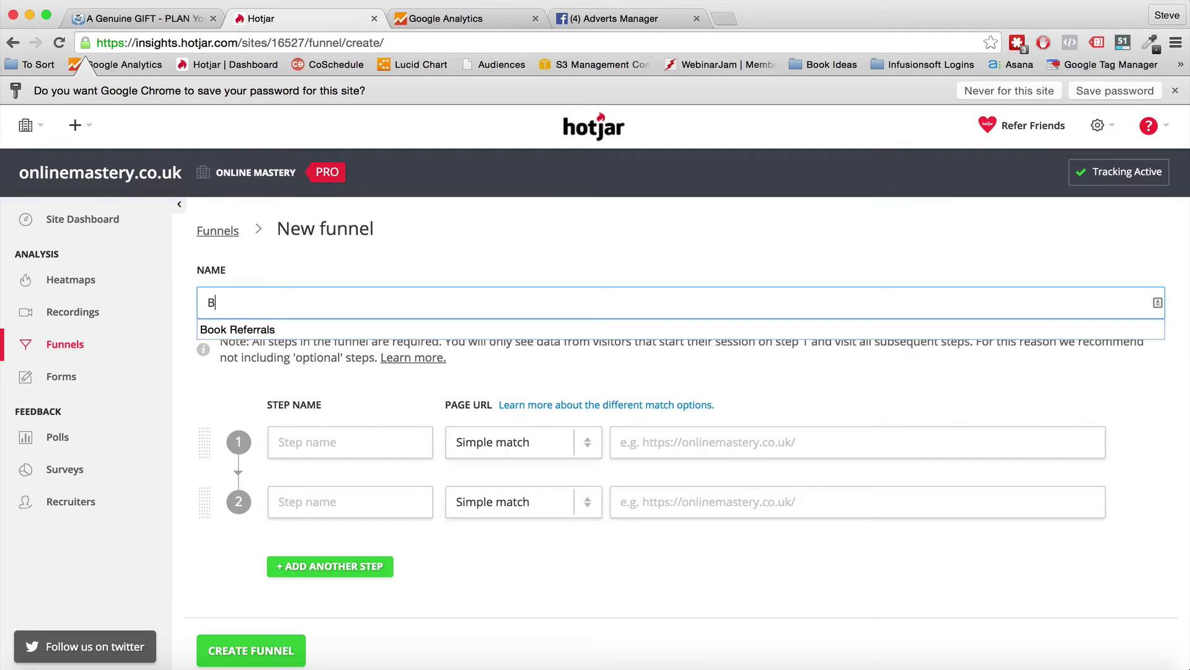
{"action": "type", "text": "ook Gift"}
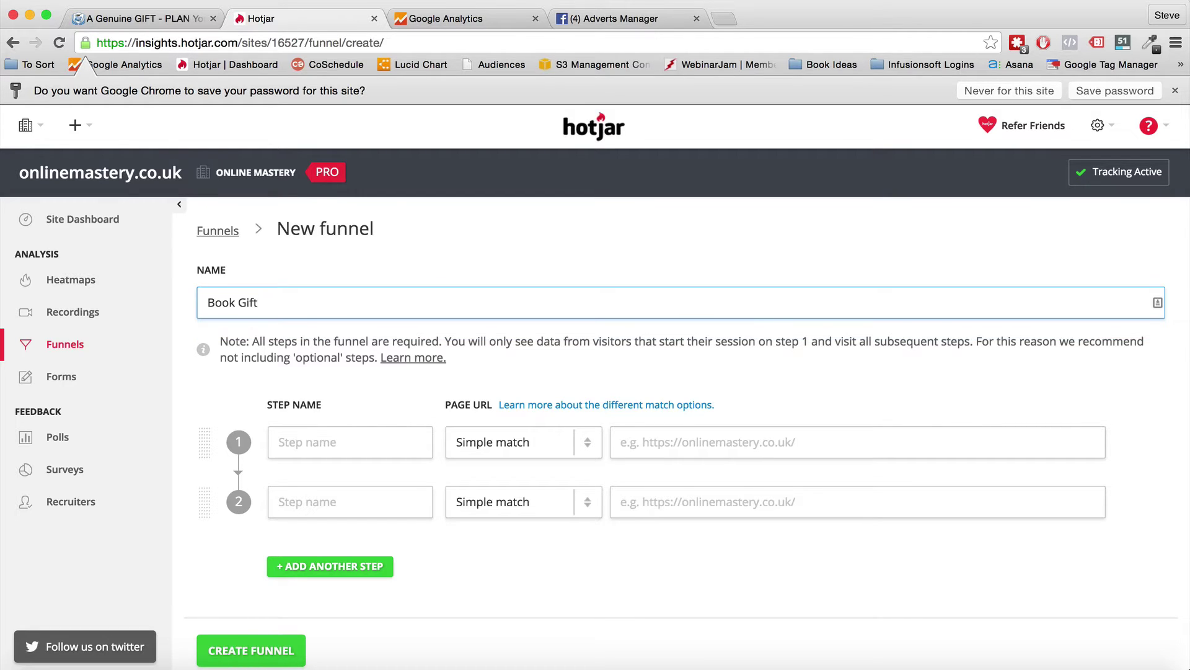
{"action": "type", "text": " - Purchase Sequence"}
{"action": "left_click", "coordinate": [348, 444]}
{"action": "type", "text": "Fr"}
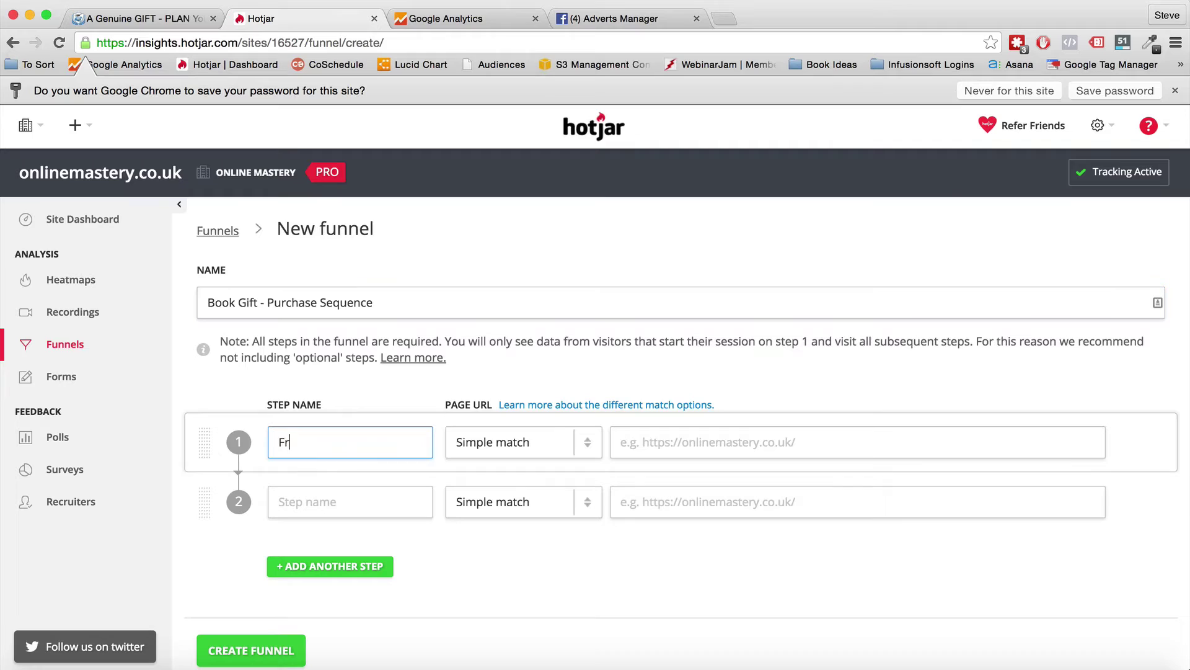
{"action": "type", "text": "ee"}
{"action": "key", "text": "BackSpace"}
{"action": "key", "text": "BackSpace"}
{"action": "key", "text": "BackSpace"}
{"action": "key", "text": "BackSpace"}
{"action": "key", "text": "BackSpace"}
{"action": "type", "text": "Landing Page"}
{"action": "left_click", "coordinate": [565, 444]}
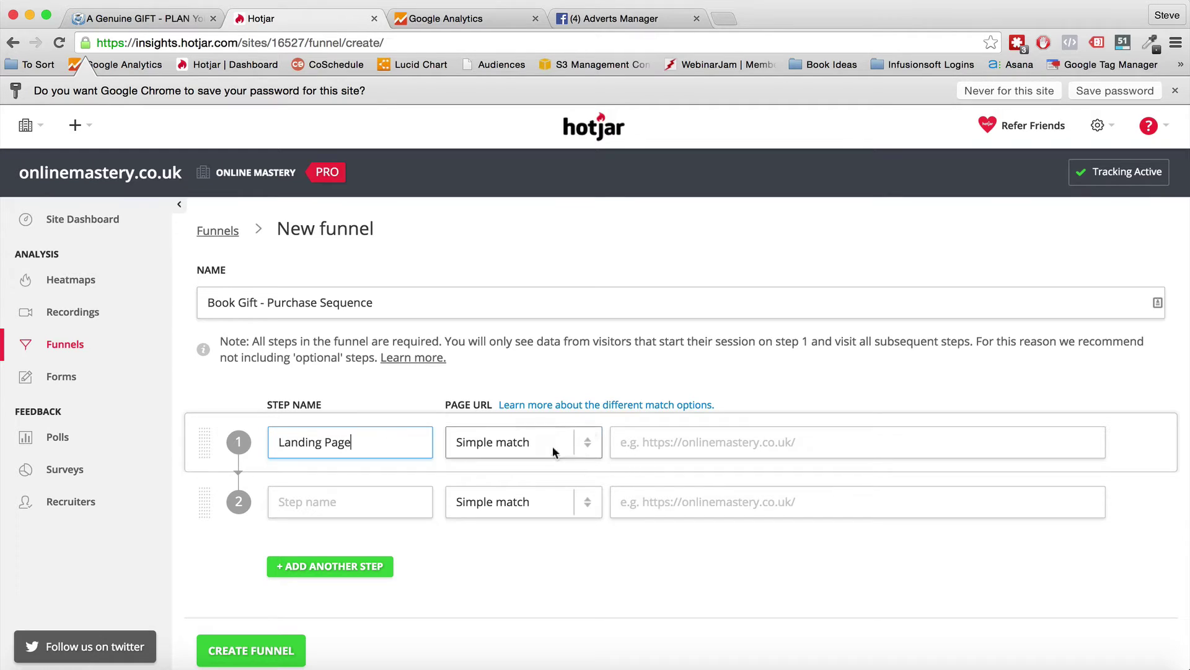
{"action": "left_click", "coordinate": [505, 458]}
{"action": "left_click", "coordinate": [643, 442]}
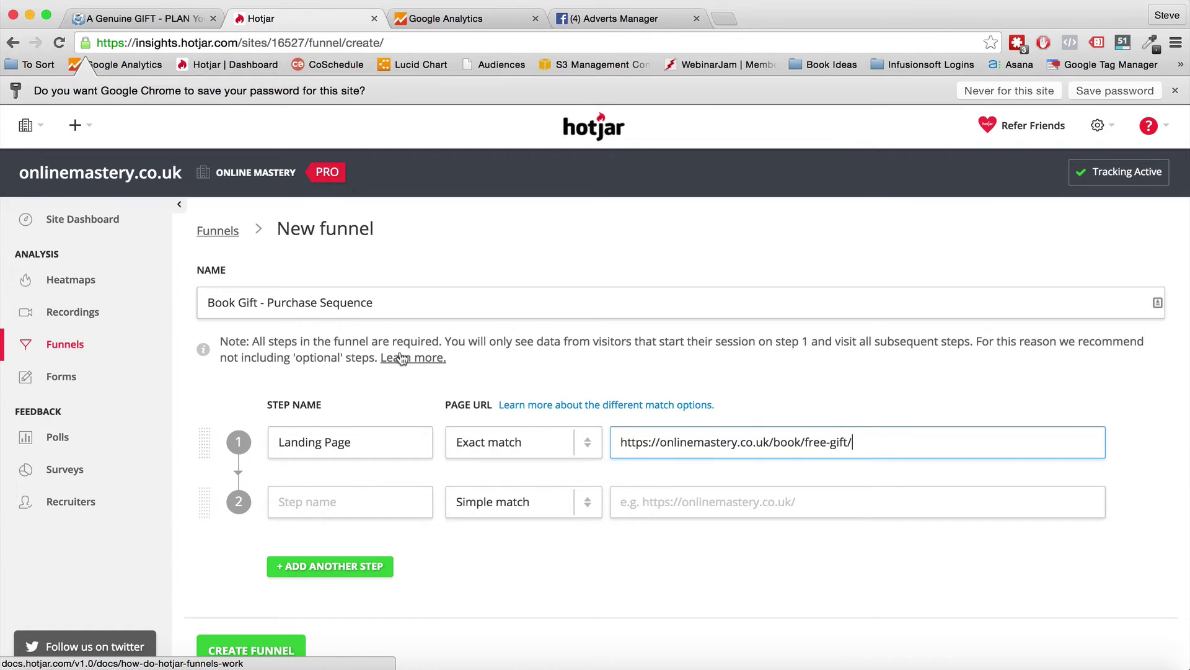
Step: Open the free gift's 1st-chapter page, scroll through the book, then jump back to its cover
{"action": "left_click", "coordinate": [131, 21]}
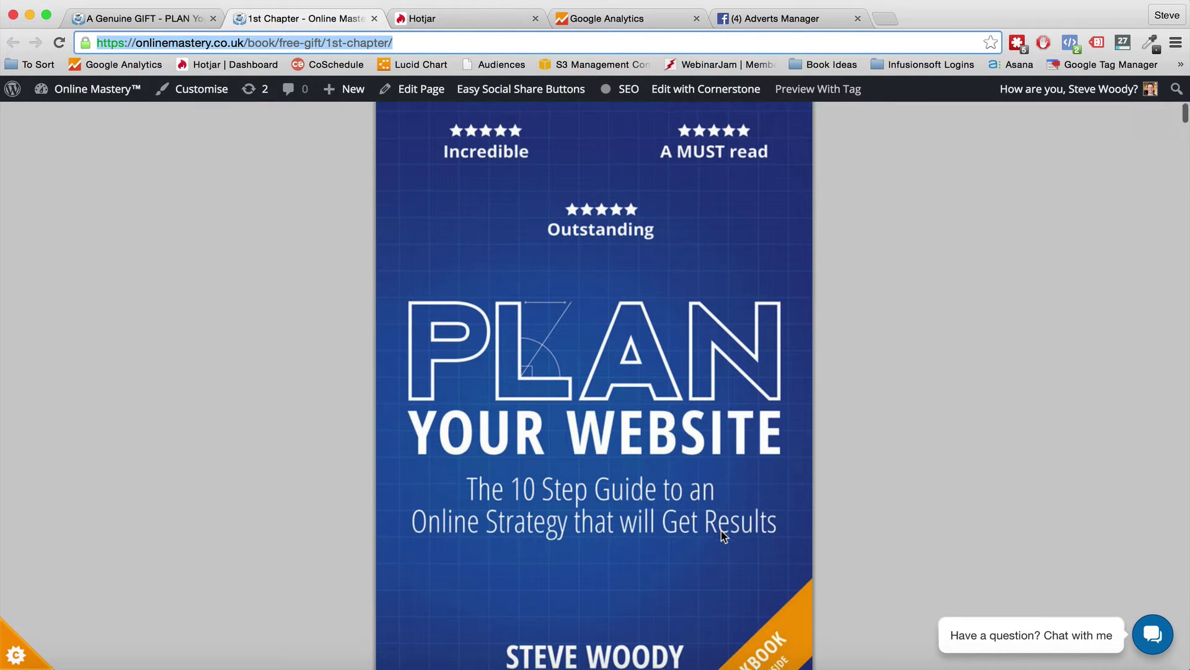
{"action": "scroll", "coordinate": [720, 531], "scroll_direction": "down", "scroll_amount": 10}
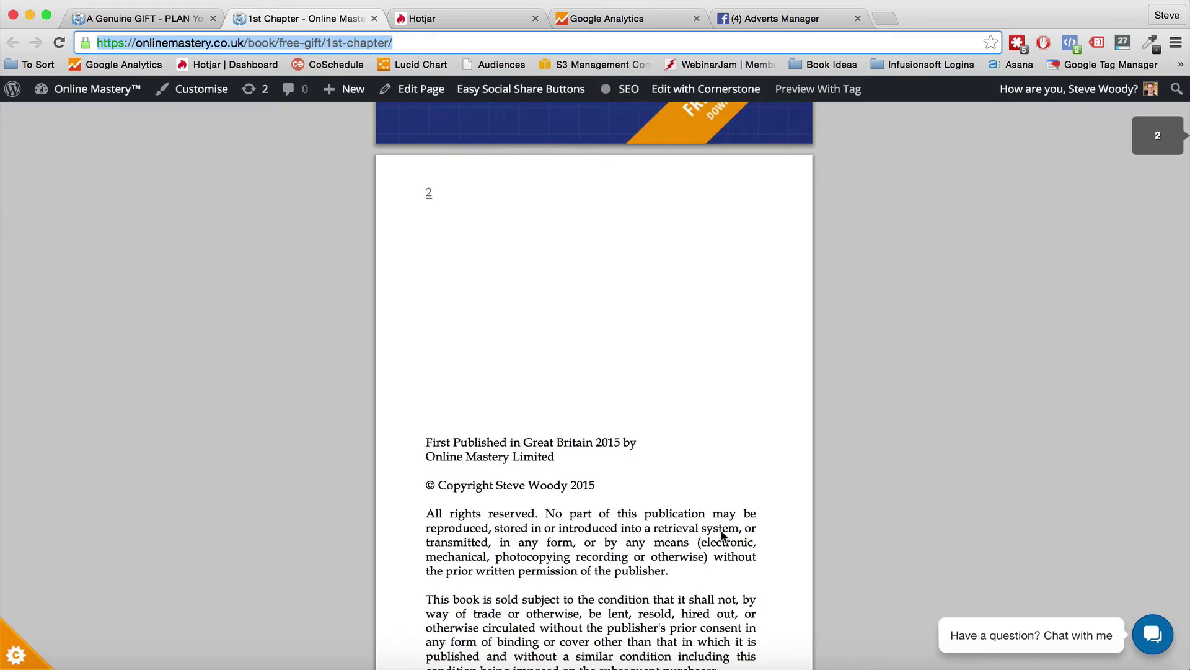
{"action": "scroll", "coordinate": [722, 534], "scroll_direction": "down", "scroll_amount": 15}
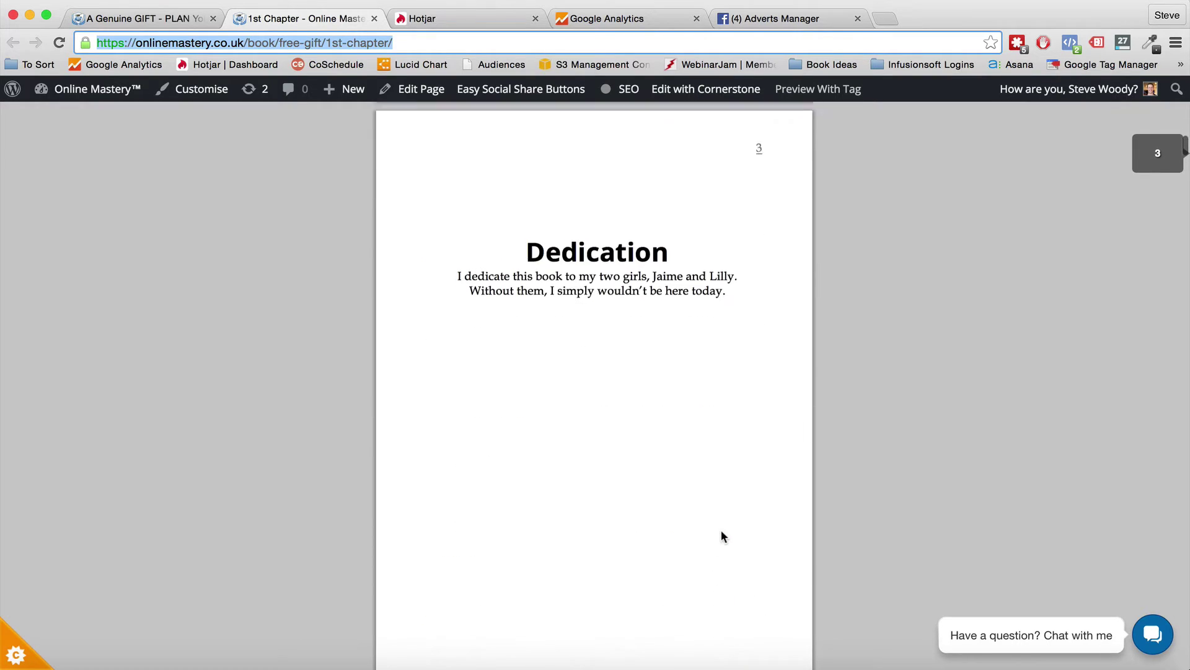
{"action": "scroll", "coordinate": [722, 536], "scroll_direction": "down", "scroll_amount": 10}
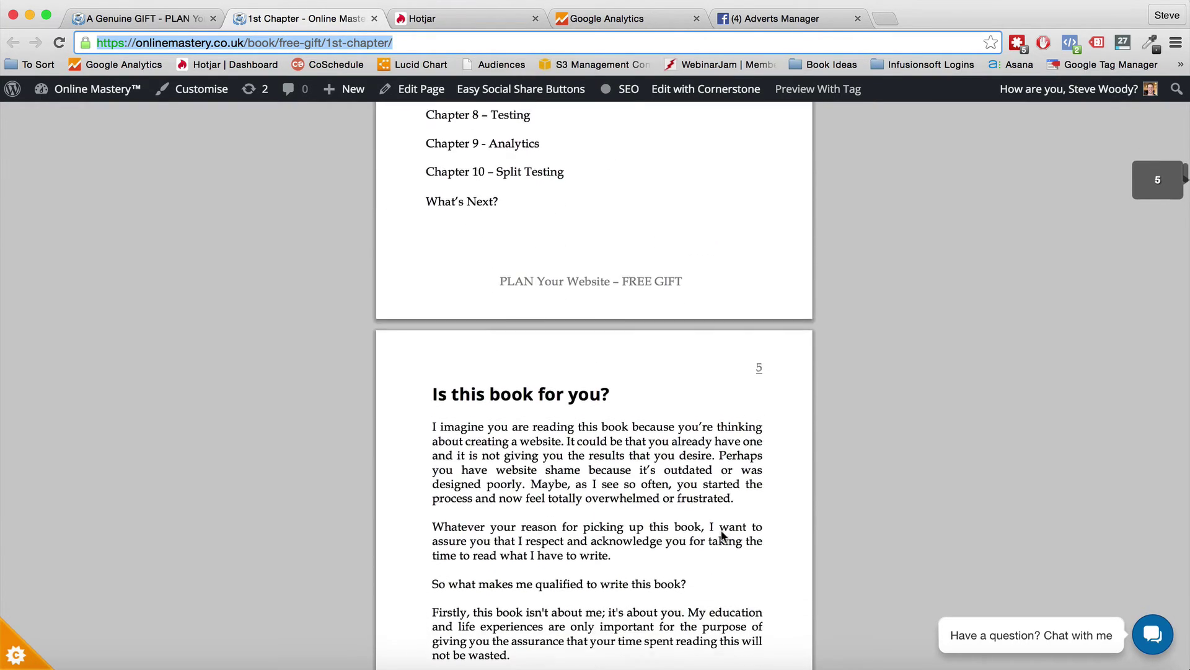
{"action": "scroll", "coordinate": [723, 530], "scroll_direction": "down", "scroll_amount": 5}
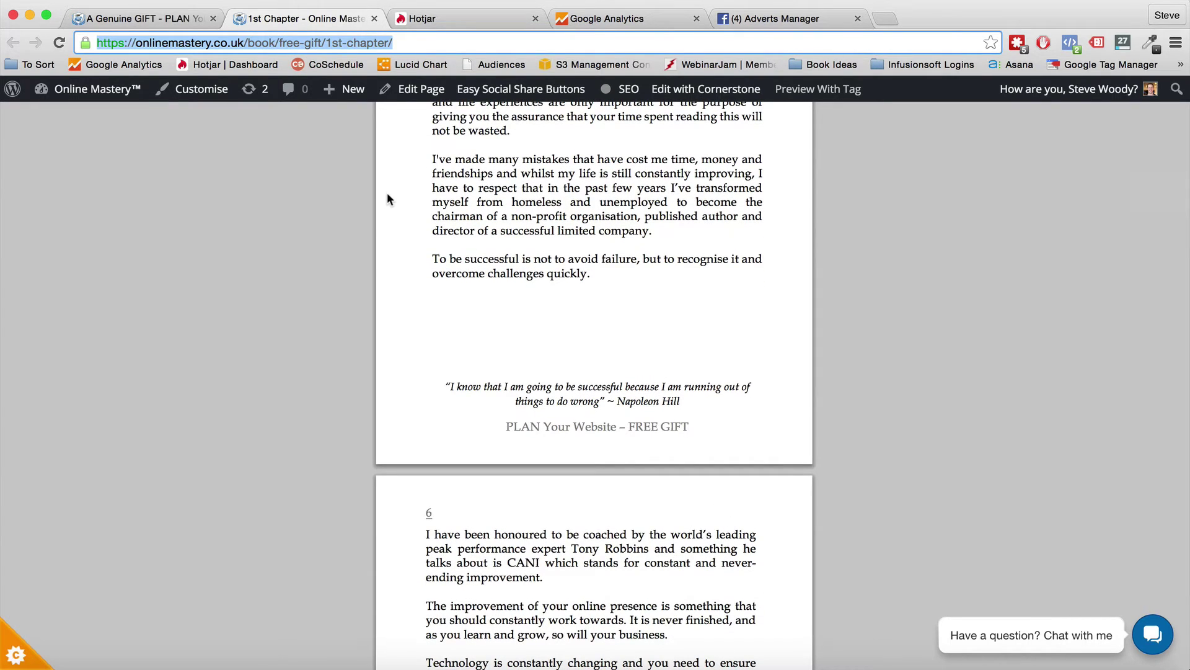
{"action": "key", "text": "Home"}
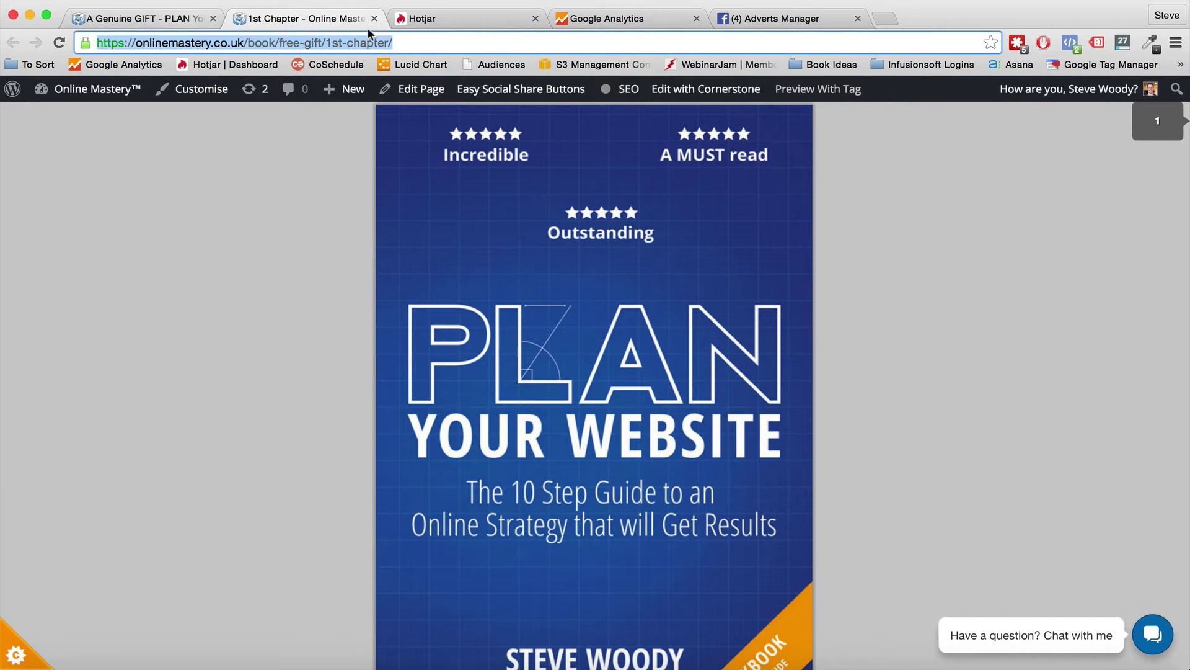
{"action": "left_click", "coordinate": [426, 20]}
Step: Add funnel step 2 'Free Gift' with Exact match on the /book/free-gift/1st-chapter/ address
{"action": "left_click", "coordinate": [309, 499]}
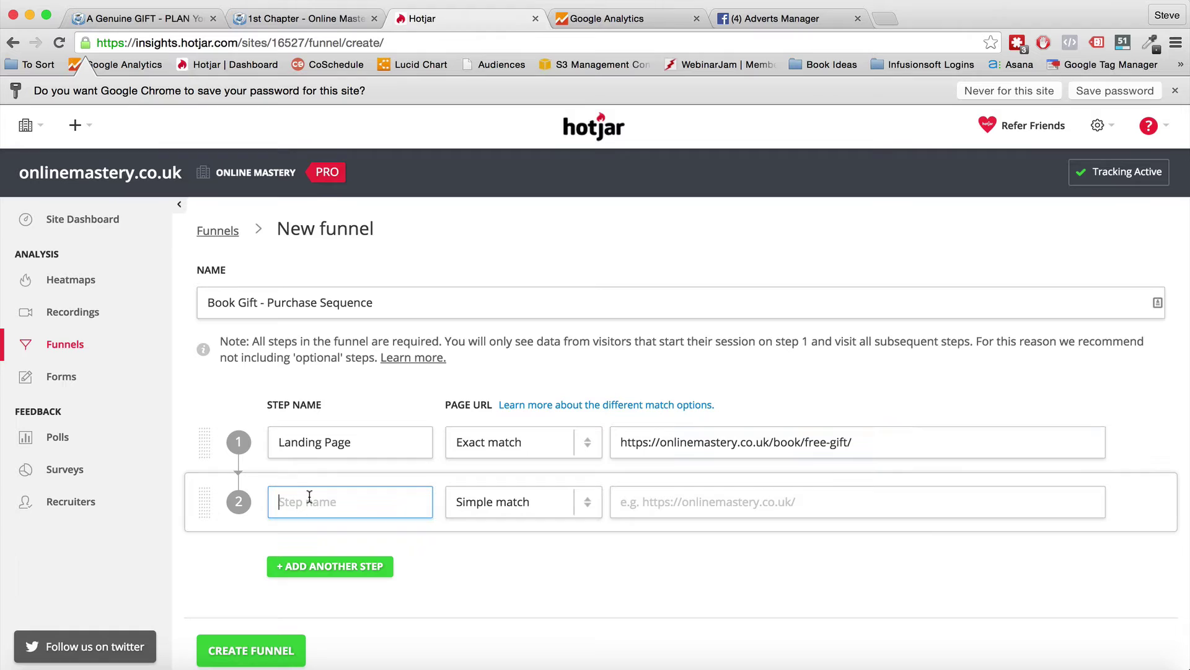
{"action": "type", "text": "Free Gift"}
{"action": "left_click", "coordinate": [503, 504]}
{"action": "left_click", "coordinate": [494, 516]}
{"action": "left_click", "coordinate": [661, 514]}
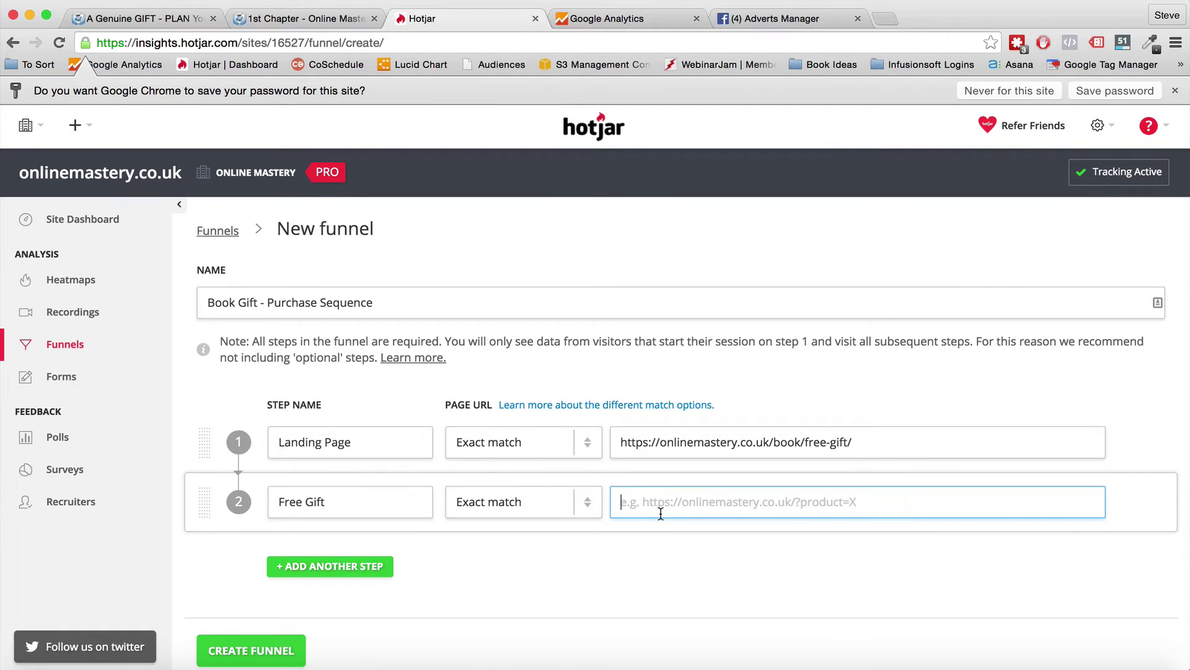
{"action": "type", "text": "https://onlinemastery.co.uk/book/free-gift/1st-chapter/"}
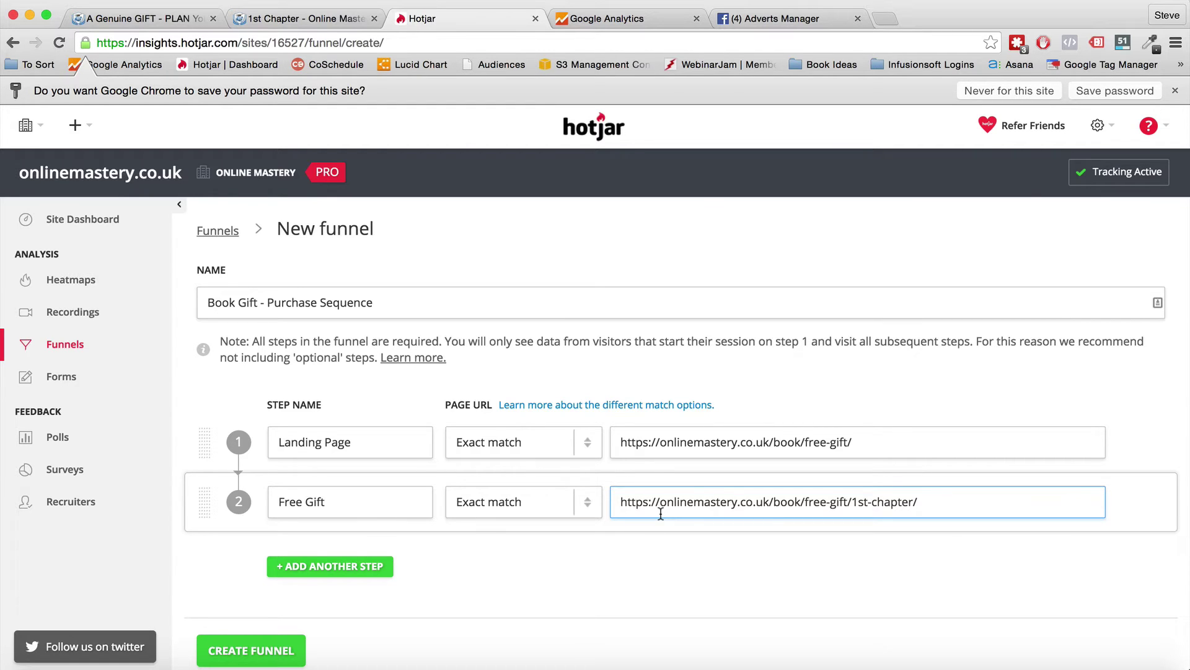
Step: Scroll to the chapter's end, follow its link to the book sales page, and select its address
{"action": "left_click", "coordinate": [304, 19]}
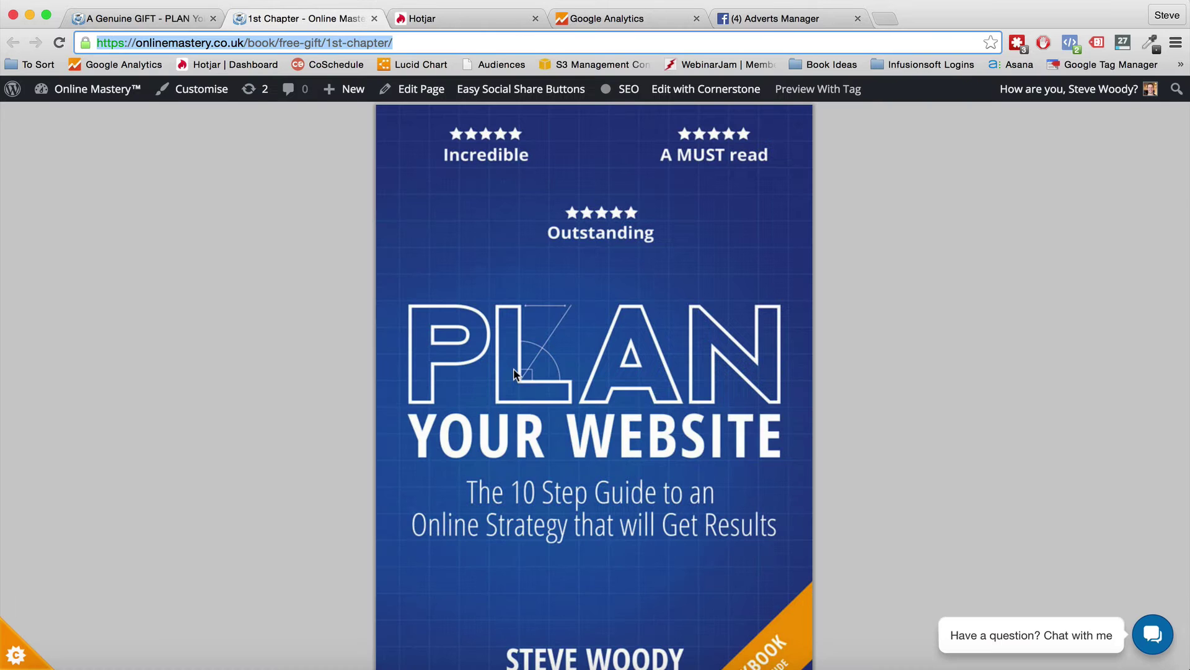
{"action": "scroll", "coordinate": [514, 372], "scroll_direction": "down", "scroll_amount": 20}
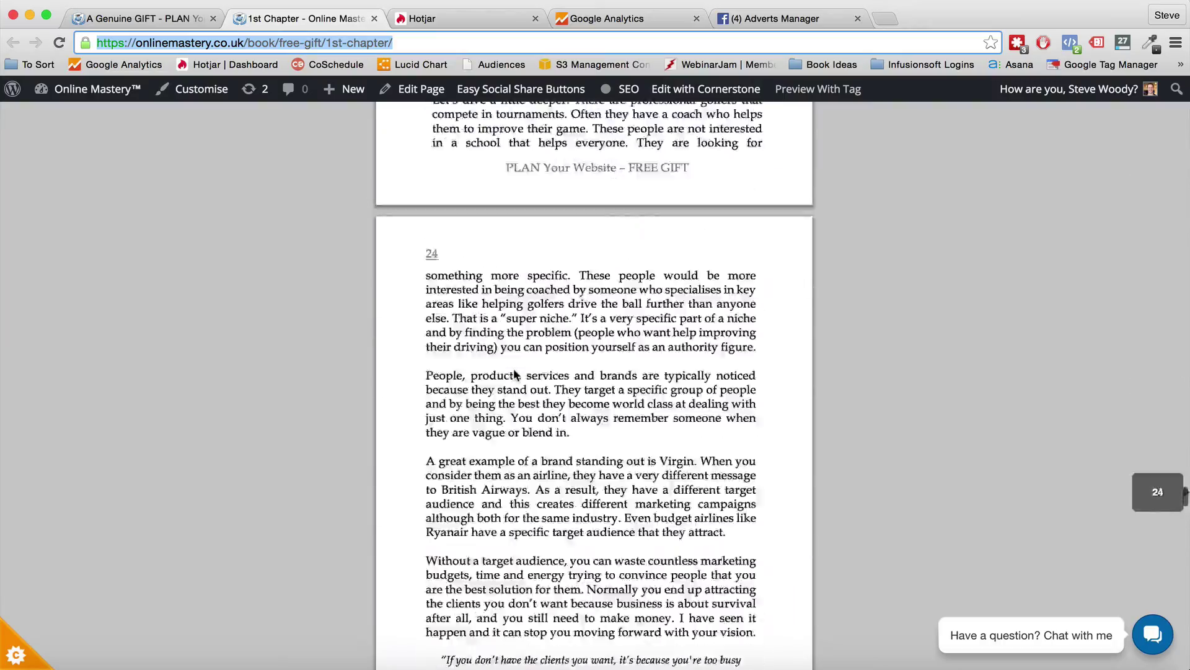
{"action": "scroll", "coordinate": [514, 374], "scroll_direction": "down", "scroll_amount": 20}
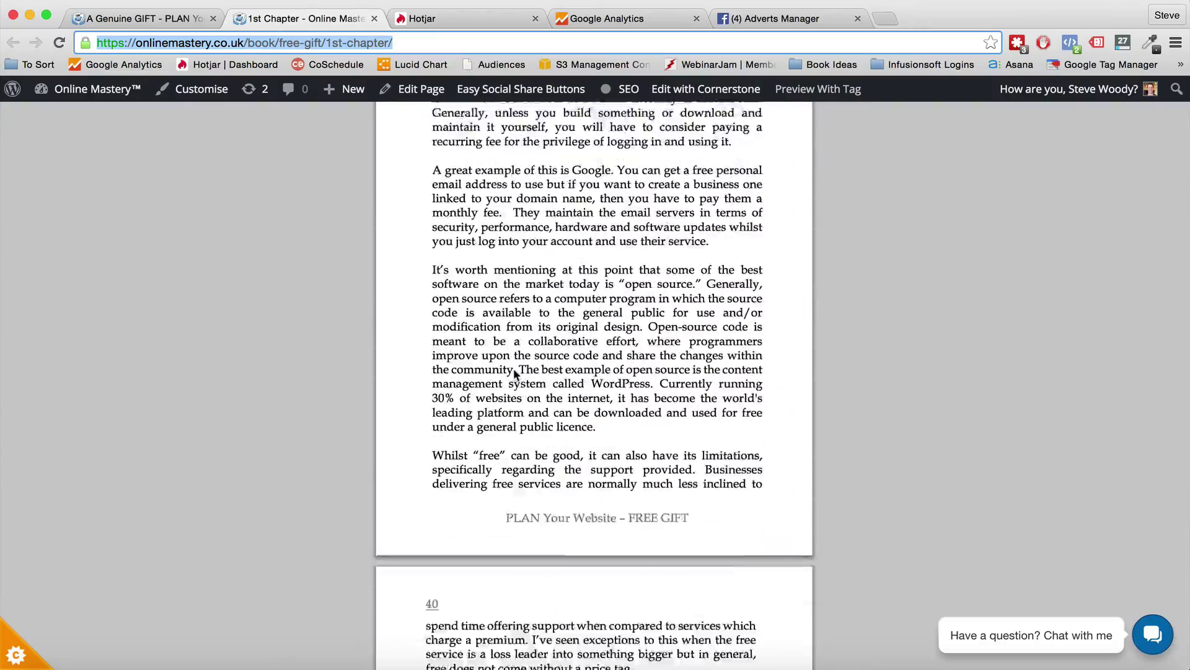
{"action": "scroll", "coordinate": [514, 372], "scroll_direction": "down", "scroll_amount": 20}
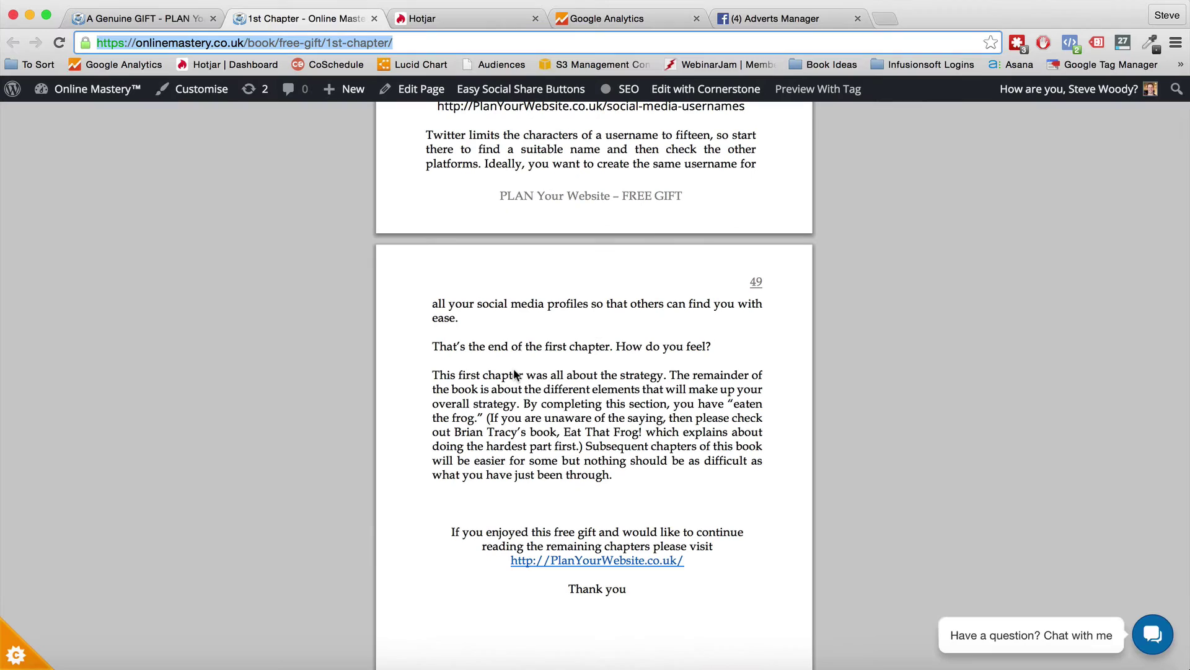
{"action": "left_click", "coordinate": [582, 563]}
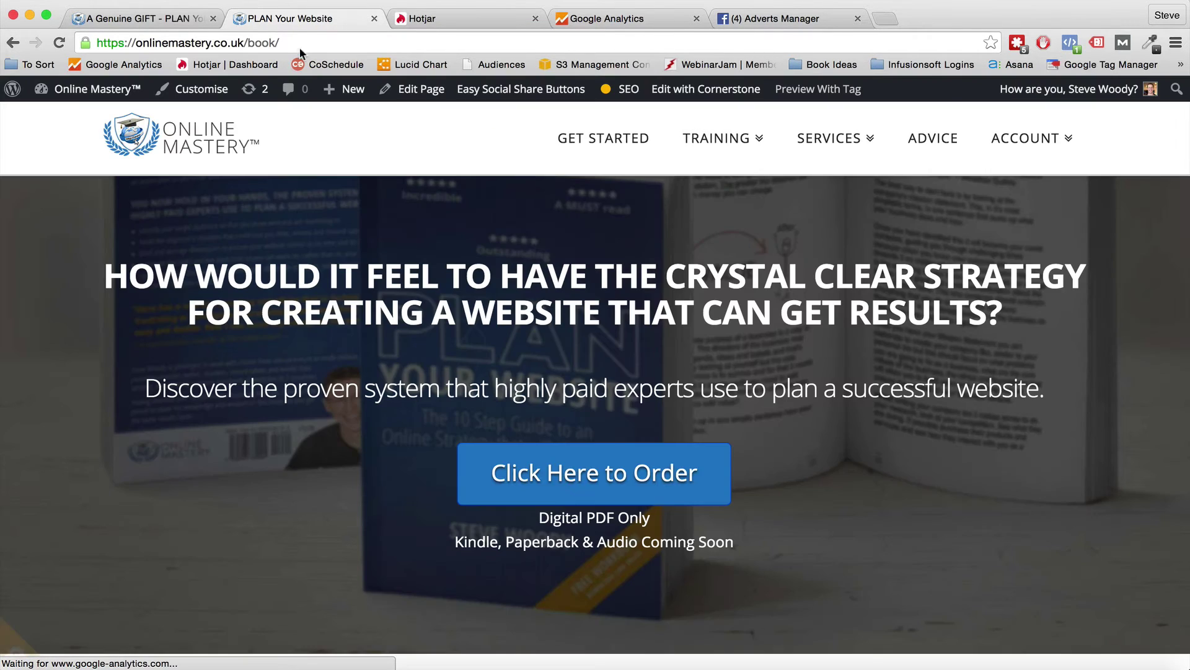
{"action": "left_click", "coordinate": [304, 43]}
{"action": "key", "text": "super+c"}
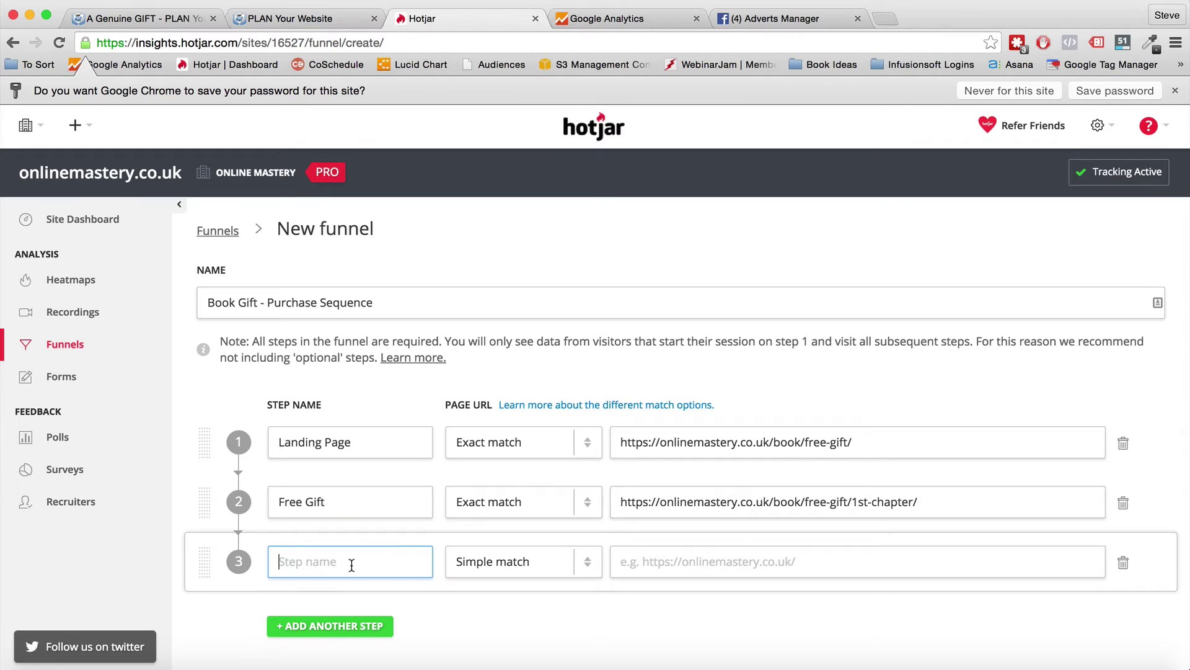
{"action": "type", "text": "Book "}
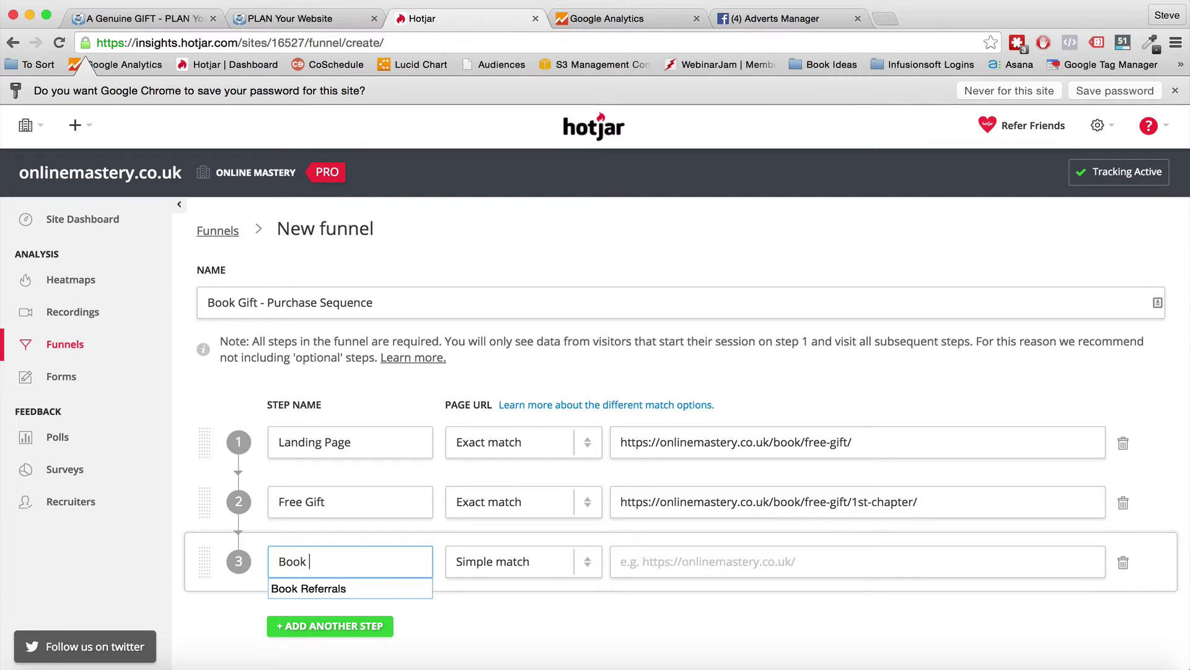
{"action": "type", "text": "Sales Page"}
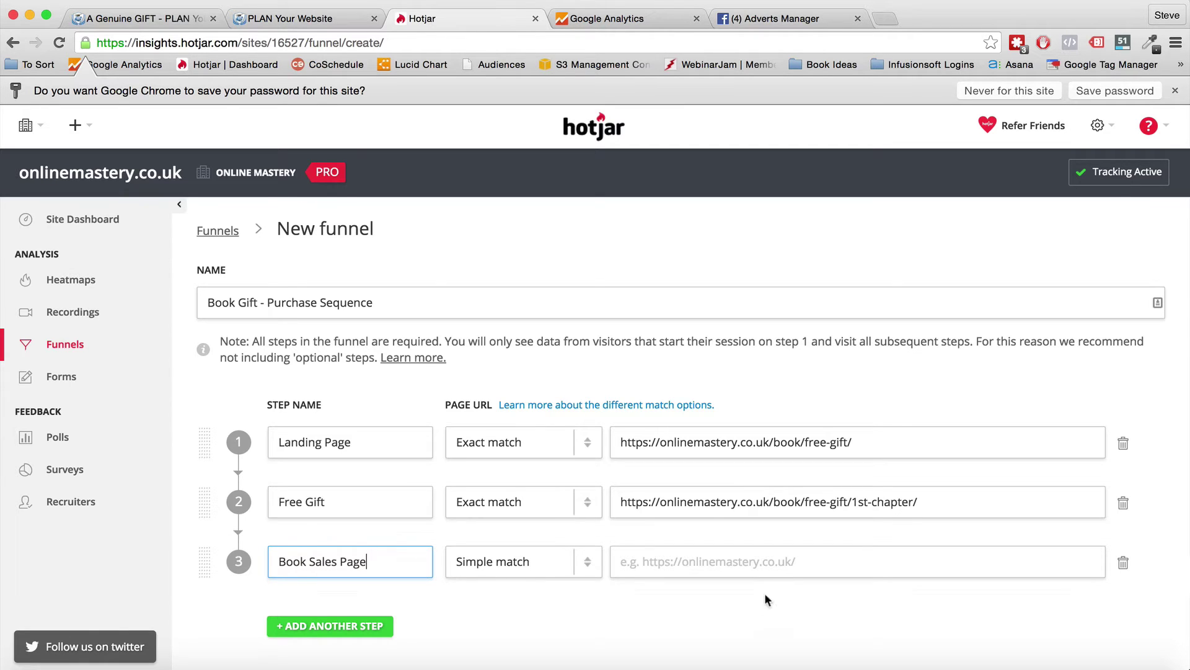
{"action": "left_click", "coordinate": [721, 559]}
{"action": "key", "text": "super+v"}
{"action": "left_click", "coordinate": [543, 561]}
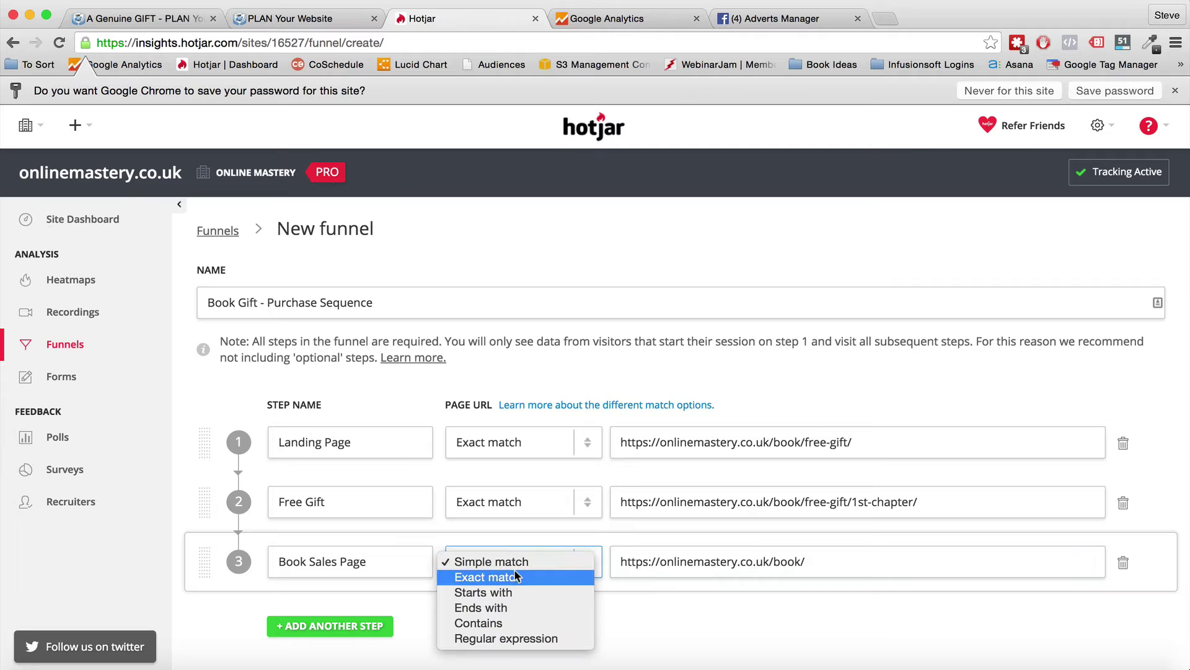
{"action": "left_click", "coordinate": [514, 578]}
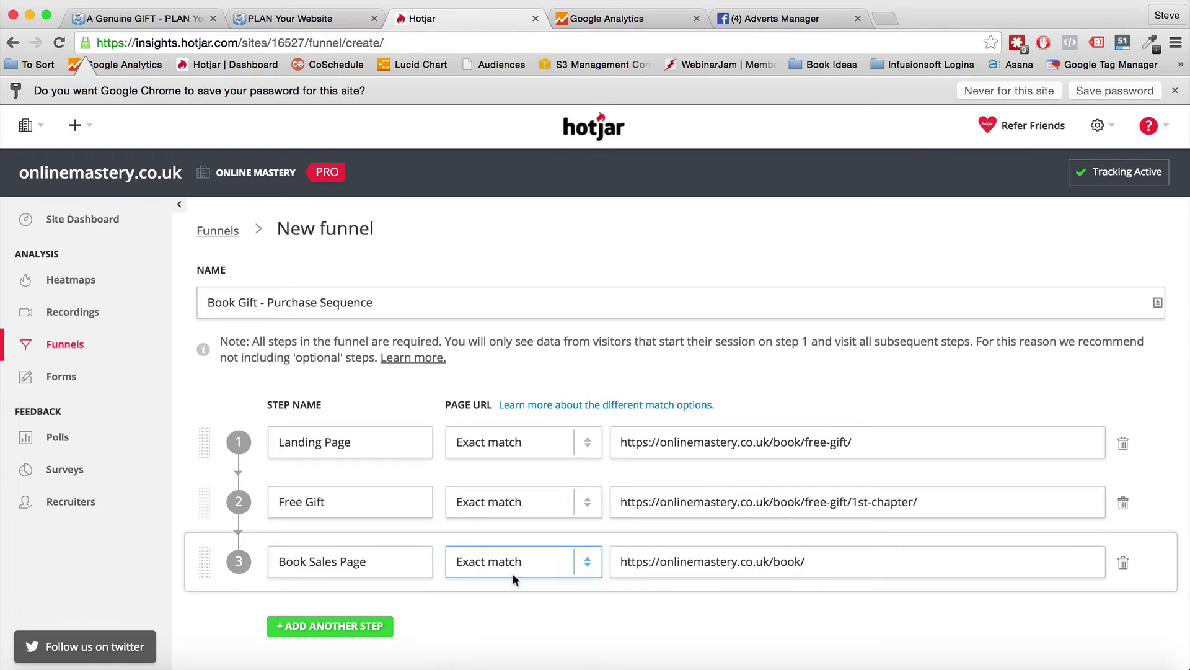
{"action": "left_click", "coordinate": [345, 627]}
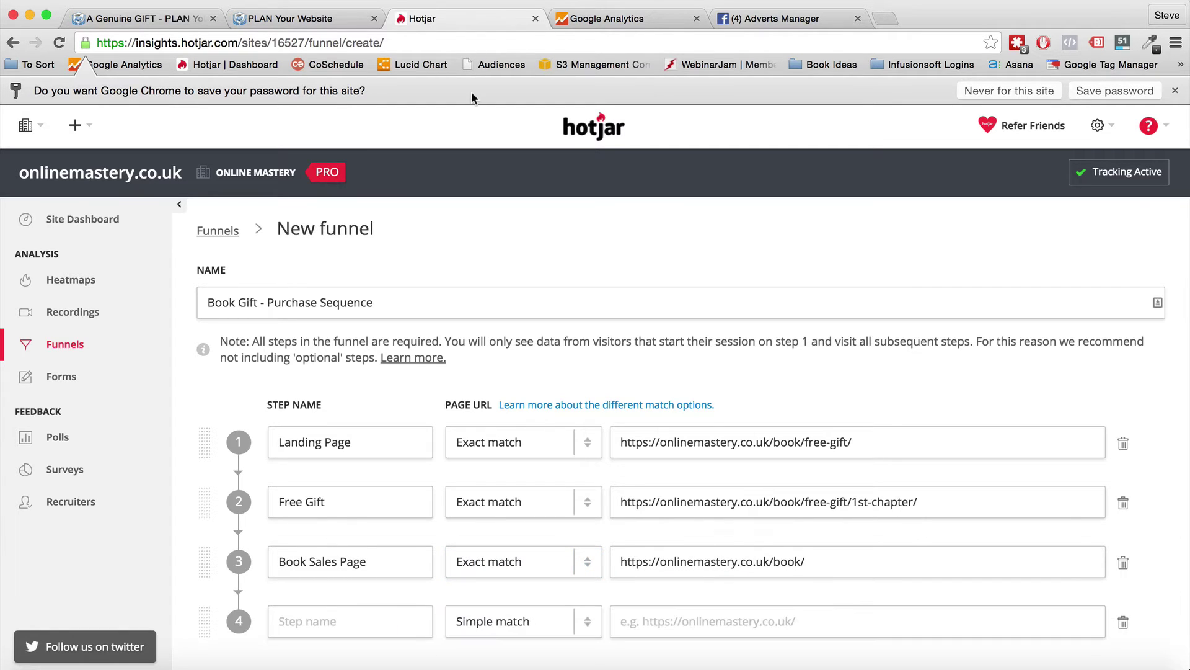
{"action": "left_click", "coordinate": [294, 19]}
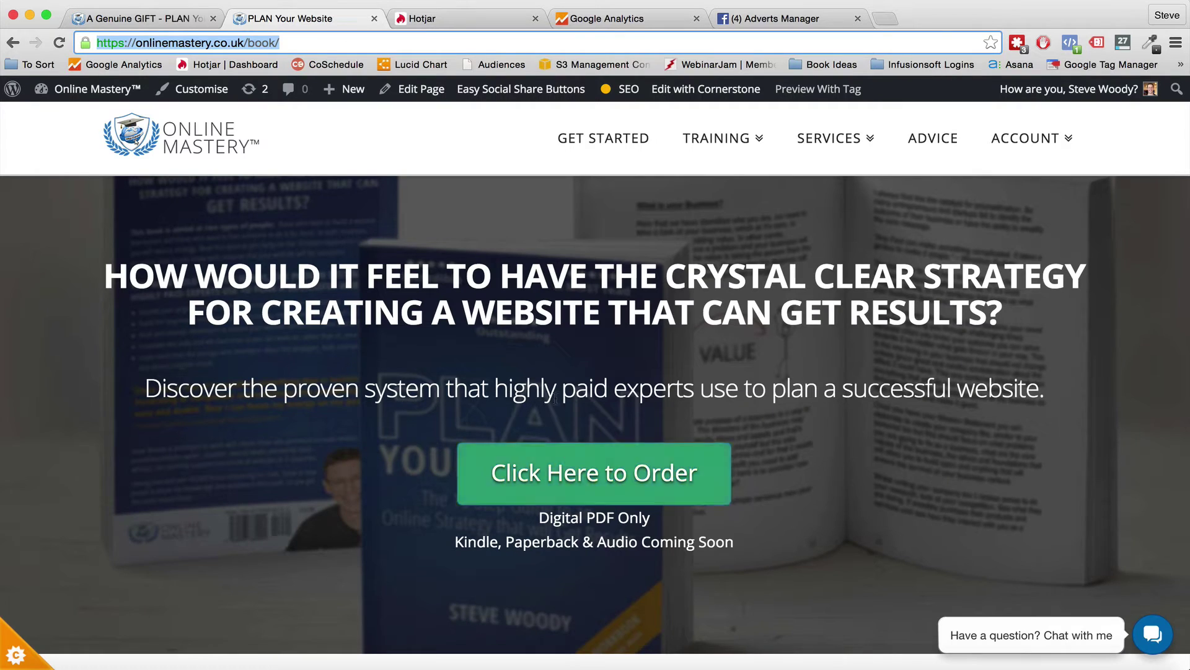
Step: Start ordering the book, then append 'thanks' to the URL to load /book/thanks/
{"action": "left_click", "coordinate": [594, 481]}
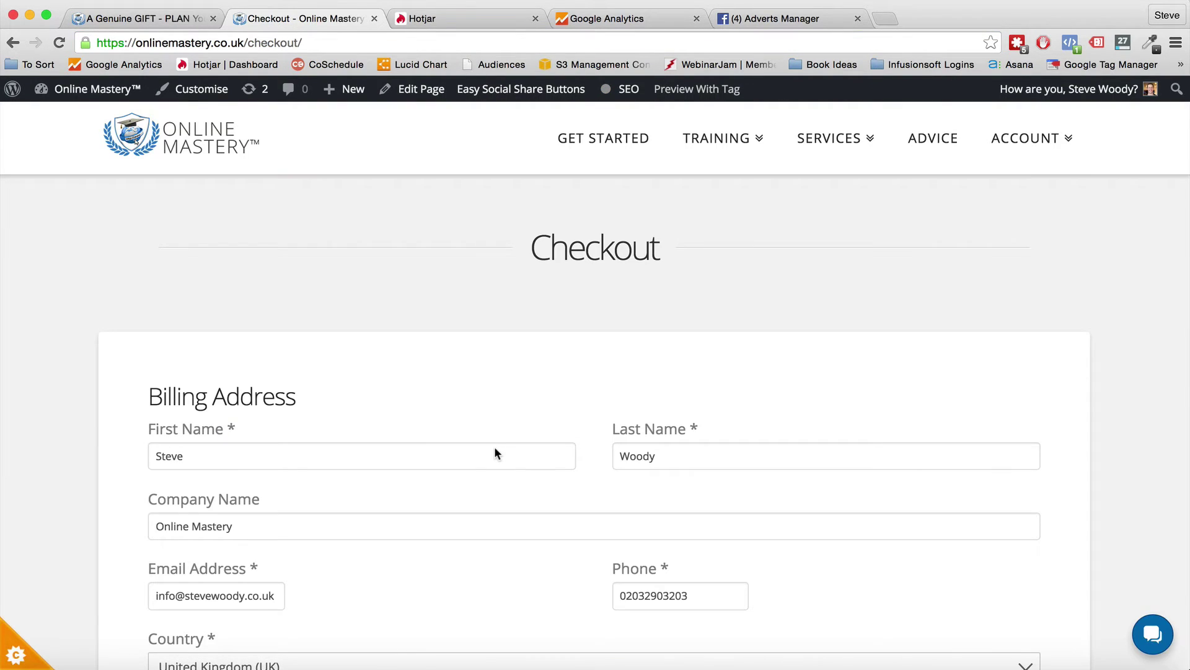
{"action": "left_click", "coordinate": [305, 42]}
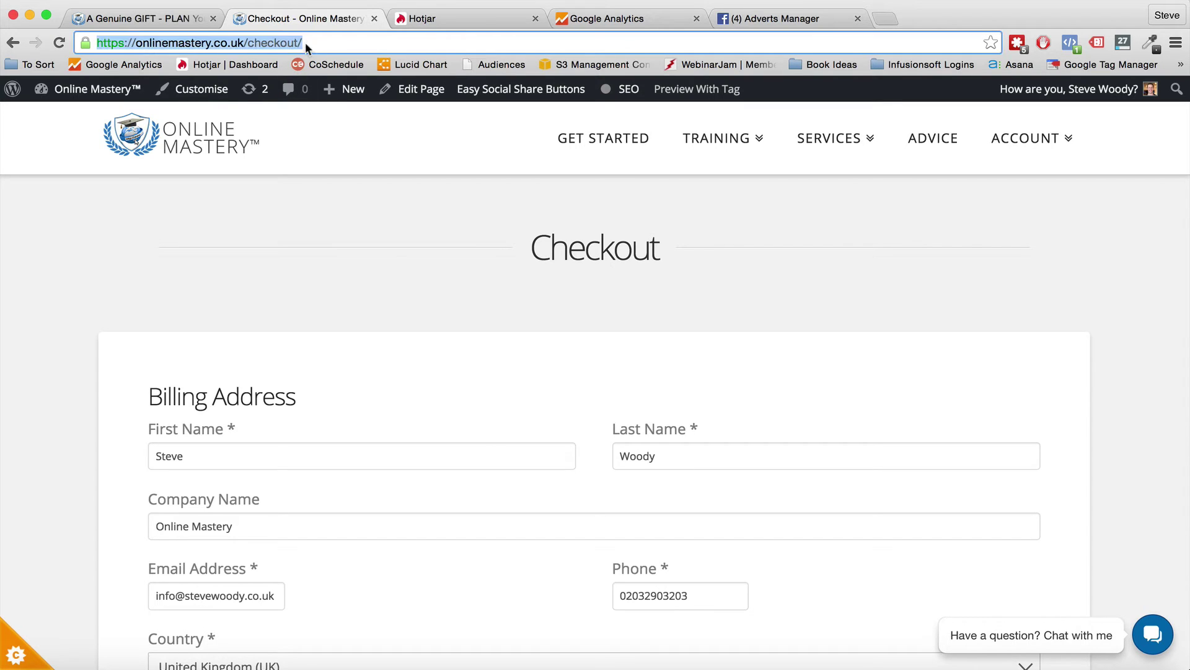
{"action": "left_click", "coordinate": [328, 44]}
{"action": "type", "text": "thanks"}
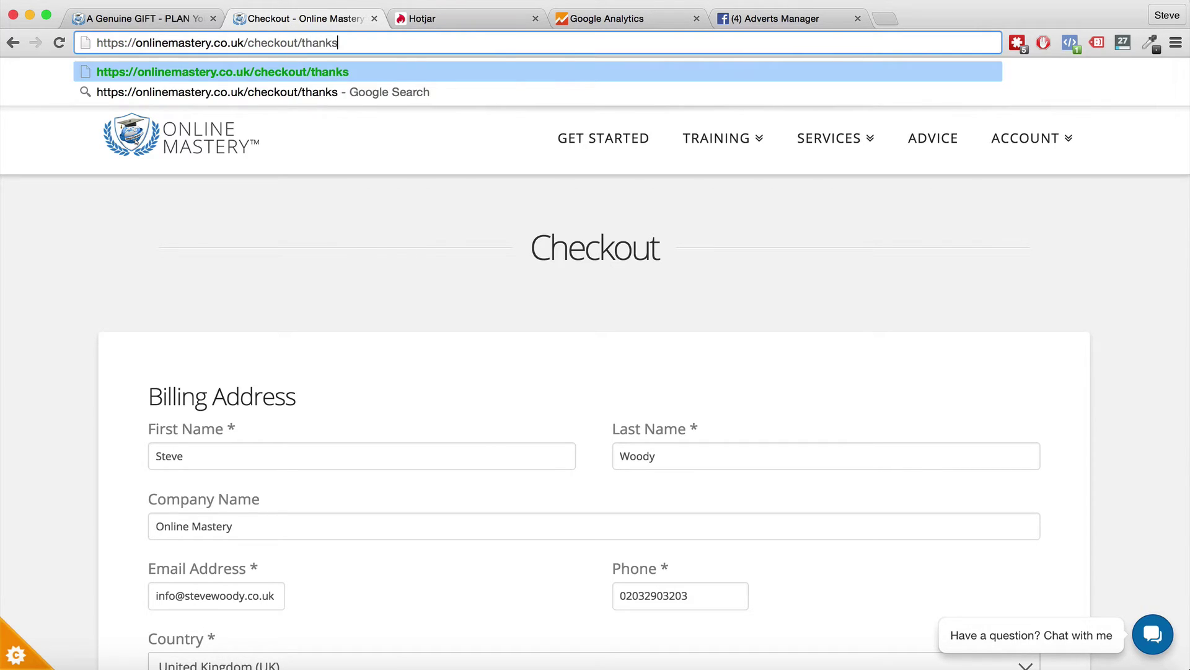
{"action": "key", "text": "Return"}
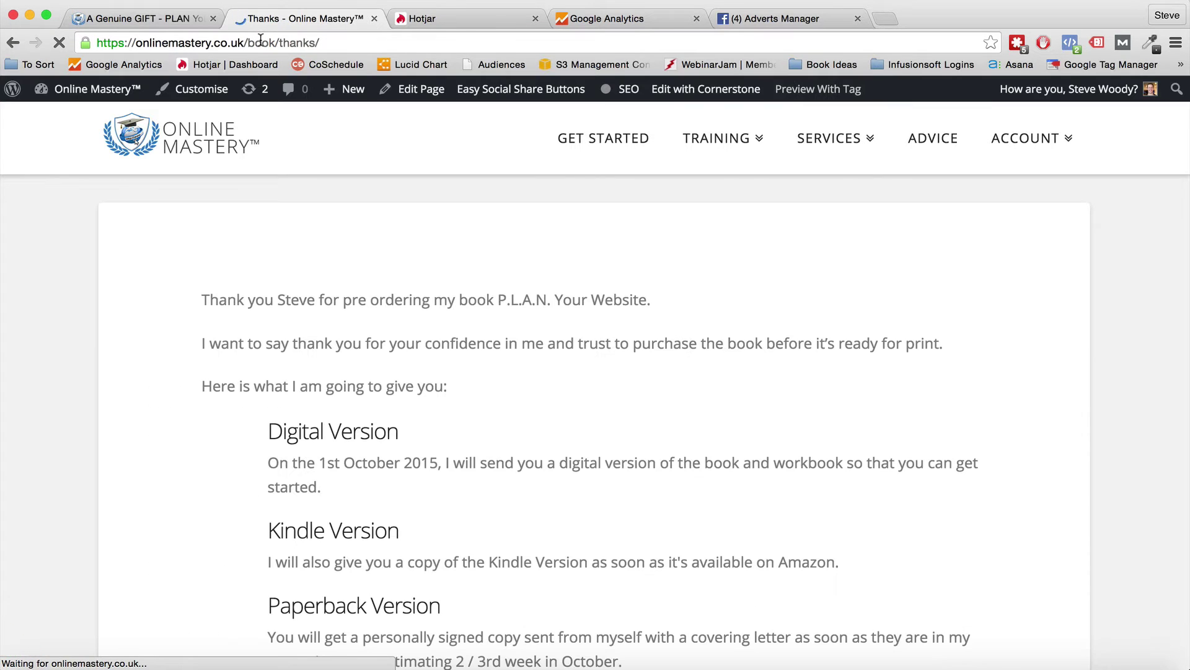
{"action": "left_click", "coordinate": [285, 41]}
{"action": "key", "text": "super+c"}
Step: Add step 5 'Thank You' with Exact match on /book/thanks/ and create the funnel
{"action": "left_click", "coordinate": [400, 20]}
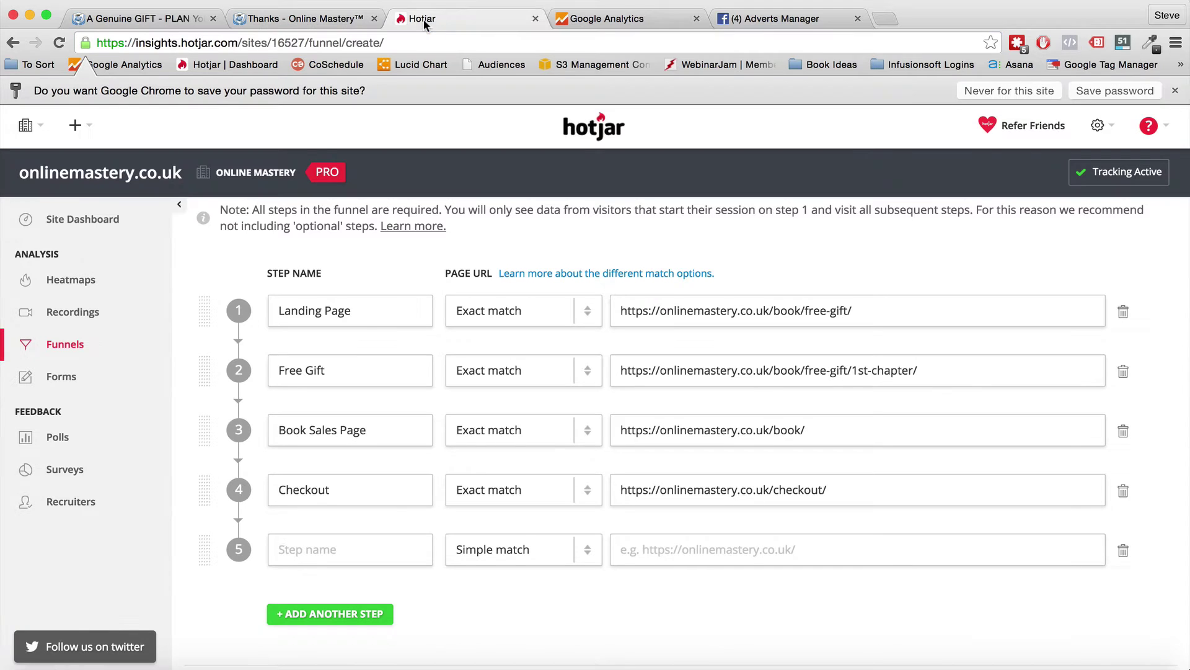
{"action": "left_click", "coordinate": [320, 550]}
{"action": "type", "text": "Than"}
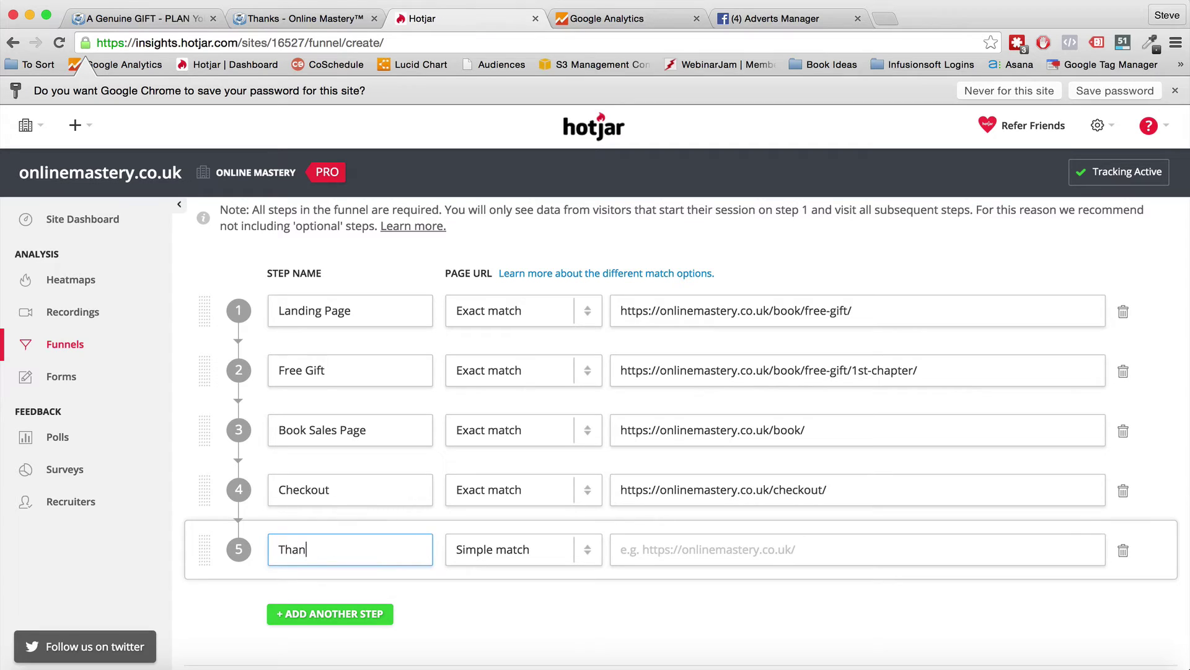
{"action": "type", "text": "k You"}
{"action": "left_click", "coordinate": [453, 559]}
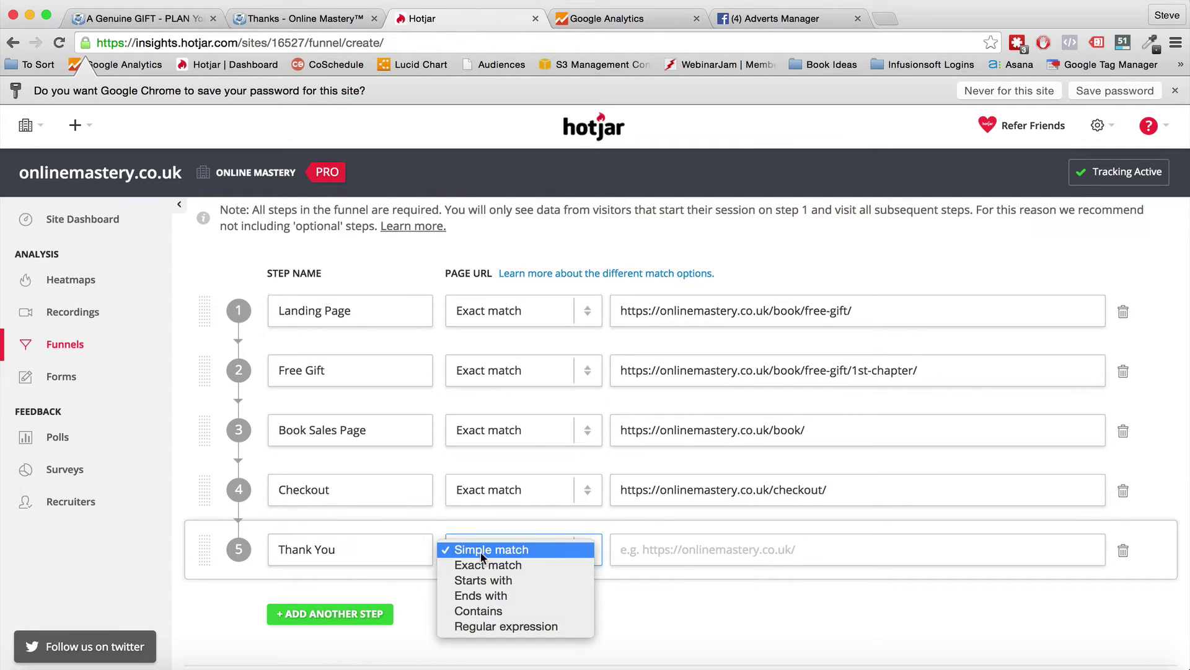
{"action": "left_click", "coordinate": [466, 562]}
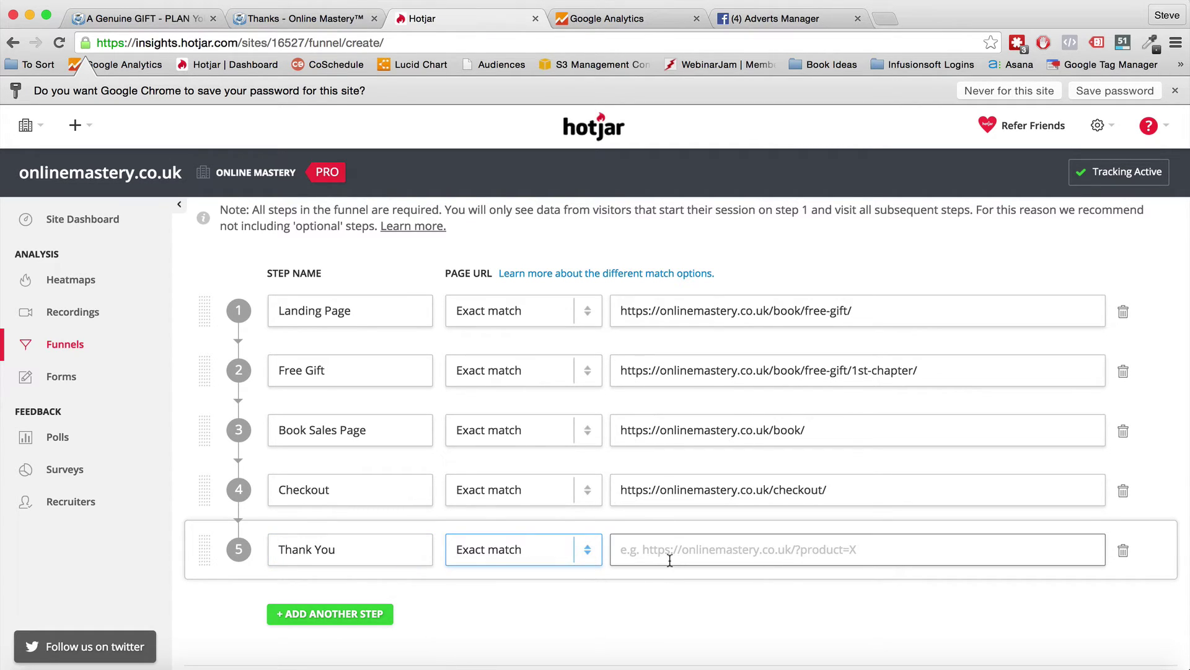
{"action": "left_click", "coordinate": [670, 561]}
{"action": "key", "text": "super+v"}
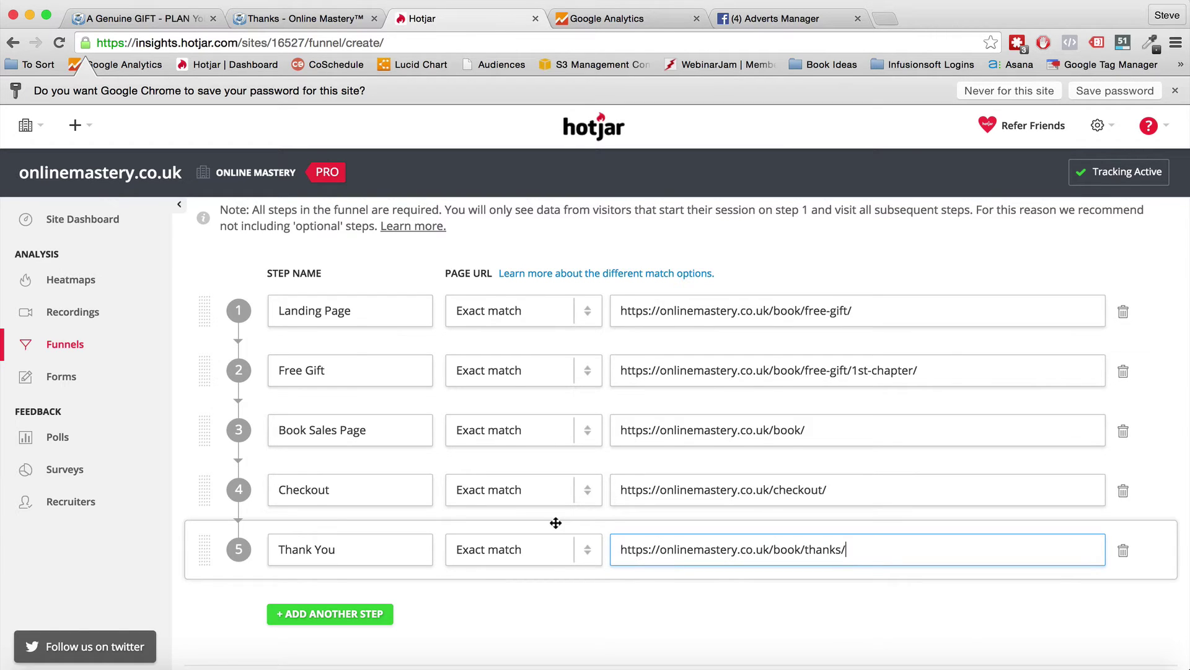
{"action": "scroll", "coordinate": [557, 522], "scroll_direction": "down", "scroll_amount": 2}
{"action": "left_click", "coordinate": [277, 627]}
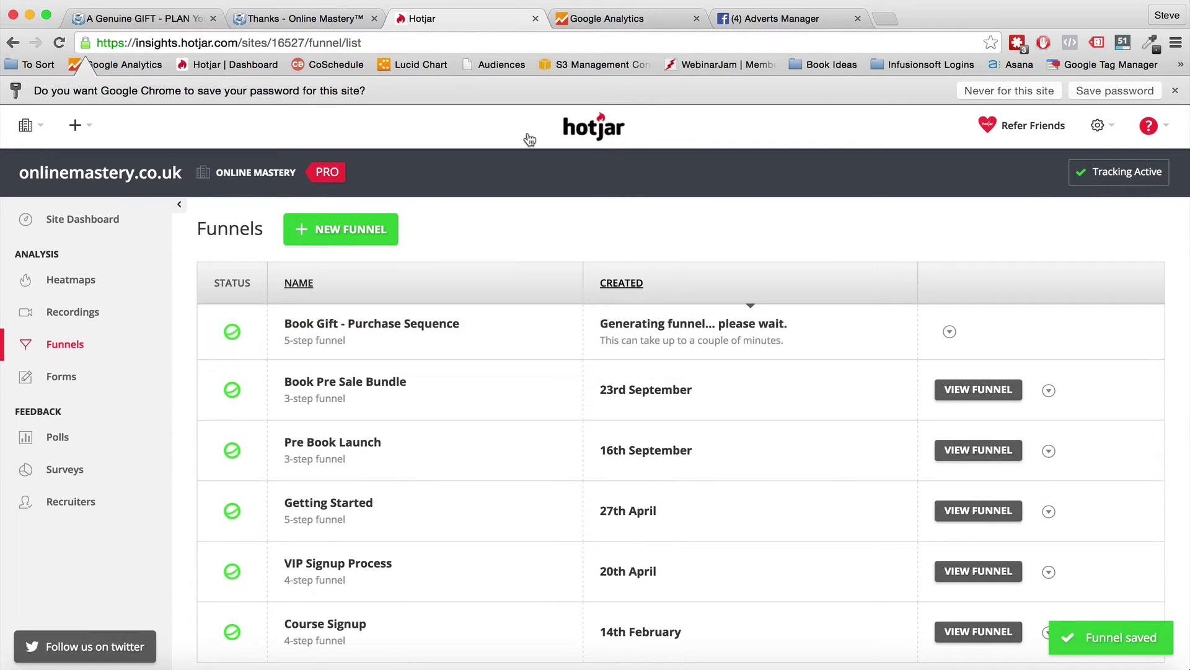
Step: Switch the Home Page CTA goal's setup to the 'Place an order' template
{"action": "left_click", "coordinate": [617, 20]}
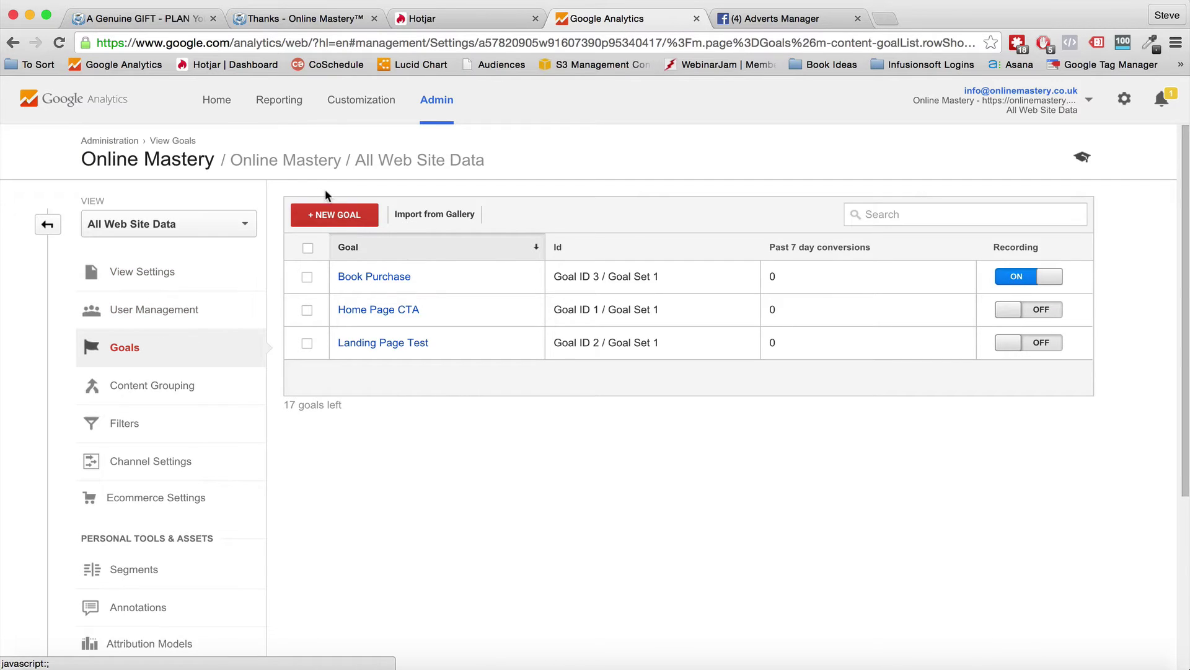
{"action": "left_click", "coordinate": [356, 312]}
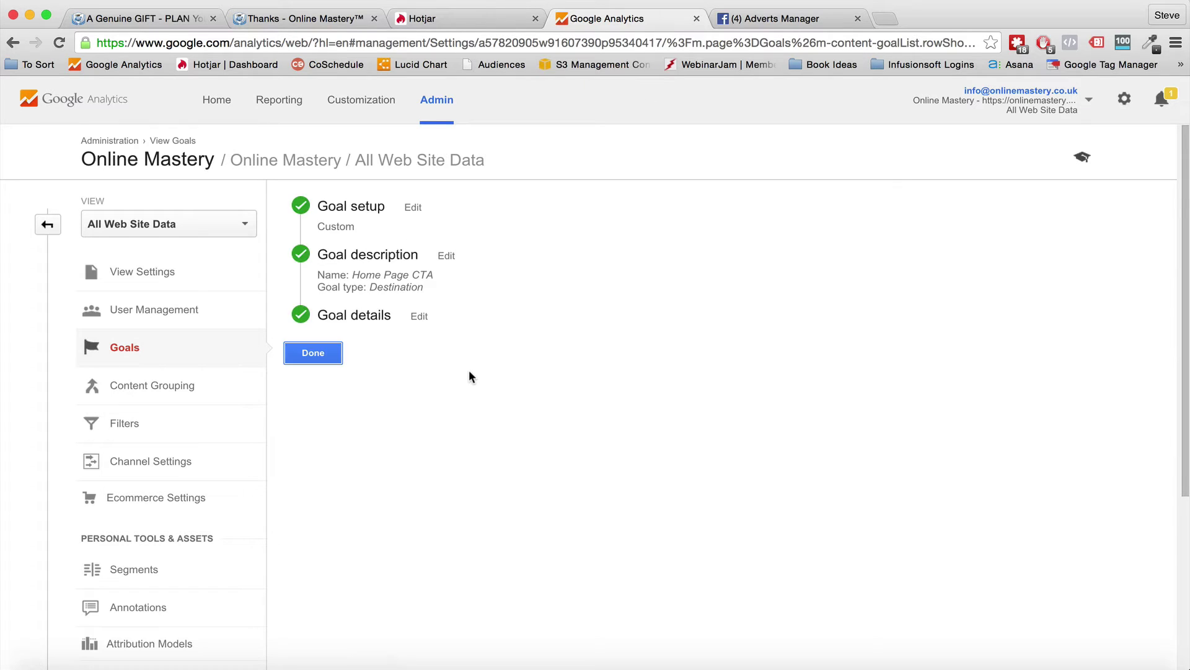
{"action": "left_click", "coordinate": [413, 208]}
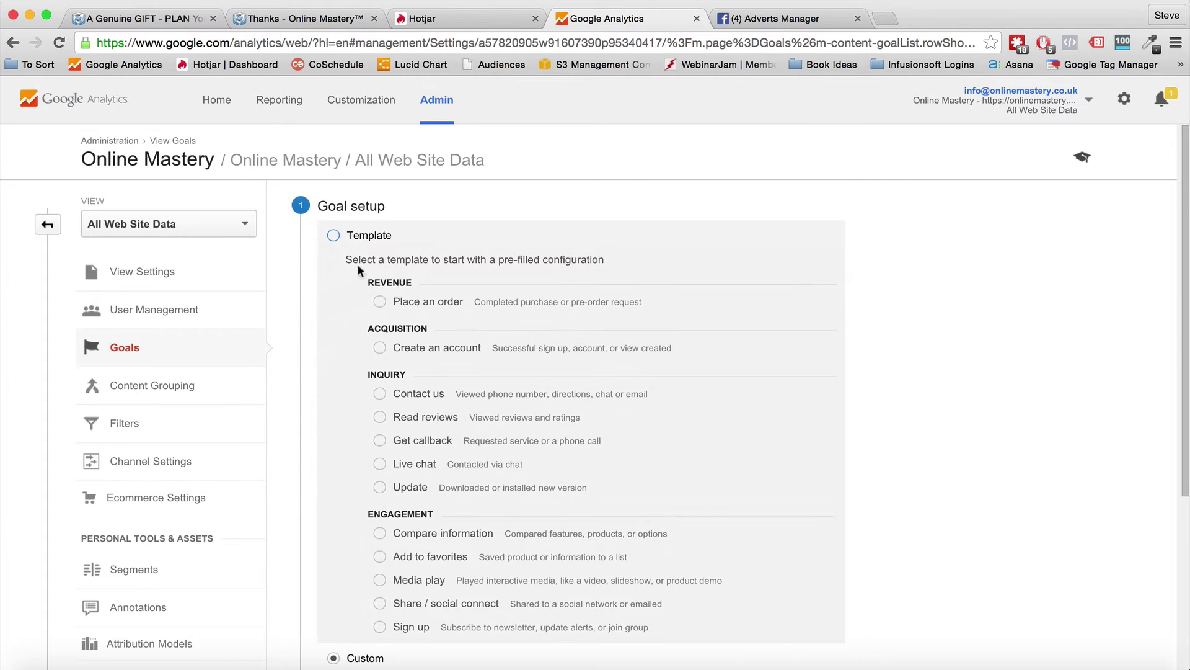
{"action": "left_click", "coordinate": [379, 302]}
{"action": "scroll", "coordinate": [482, 558], "scroll_direction": "down", "scroll_amount": 5}
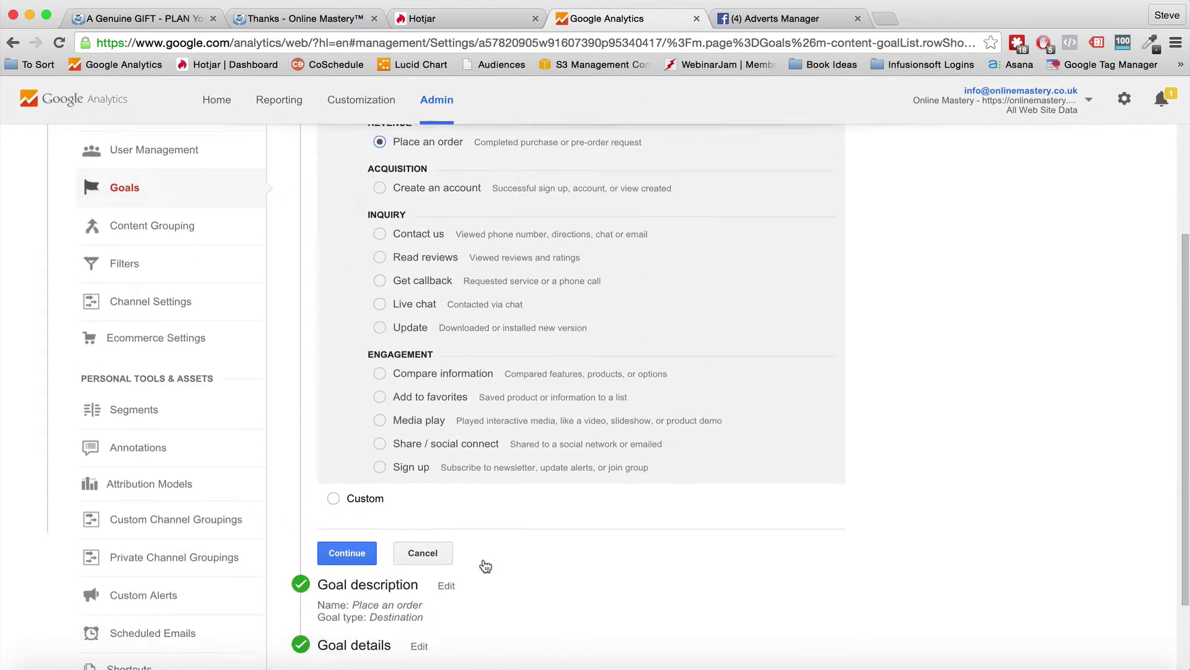
{"action": "left_click", "coordinate": [344, 486]}
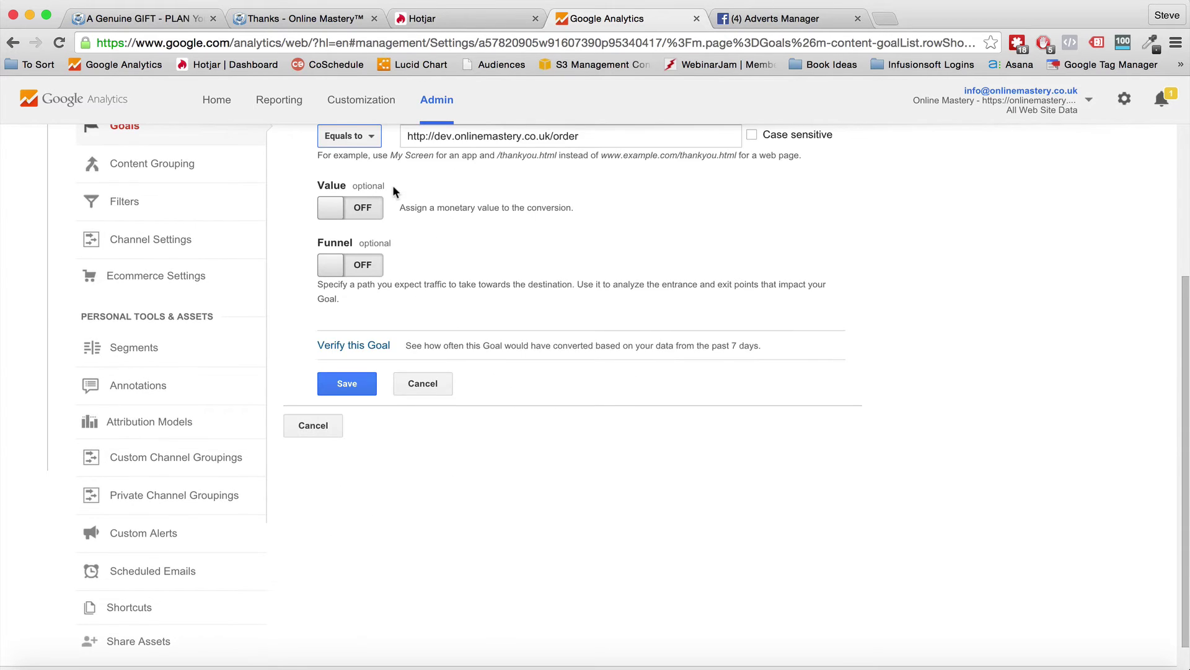
Step: Set the goal destination to the /book/thanks/ URL and turn on a 10 £GBP value
{"action": "scroll", "coordinate": [393, 184], "scroll_direction": "up", "scroll_amount": 5}
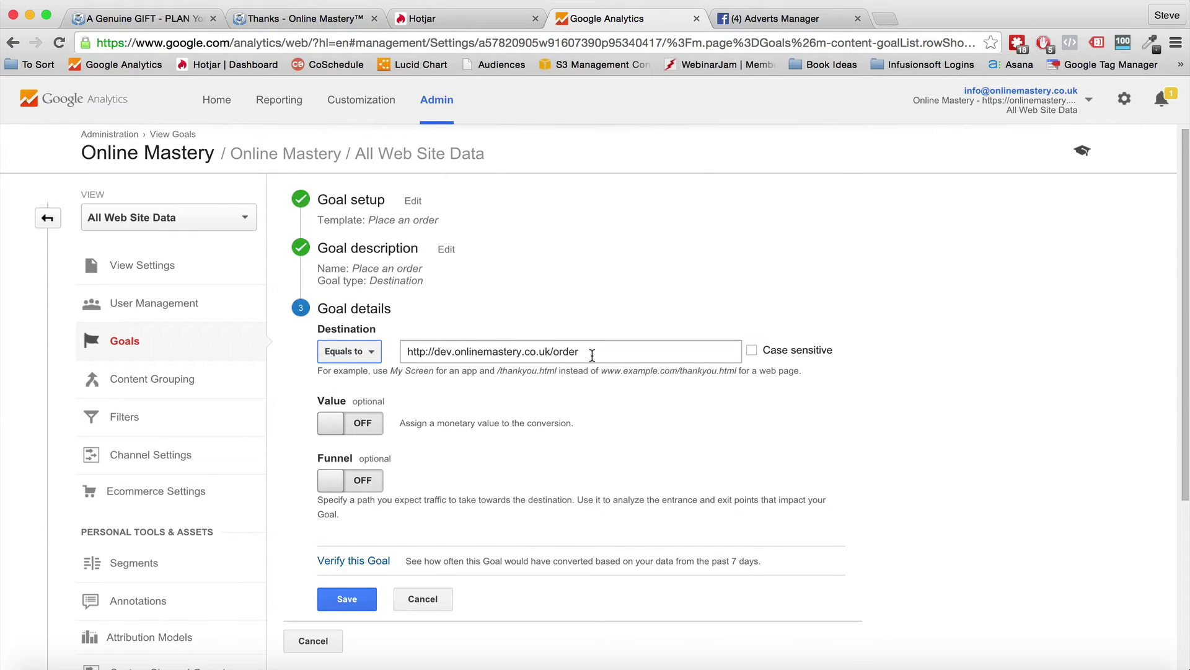
{"action": "triple_click", "coordinate": [598, 350]}
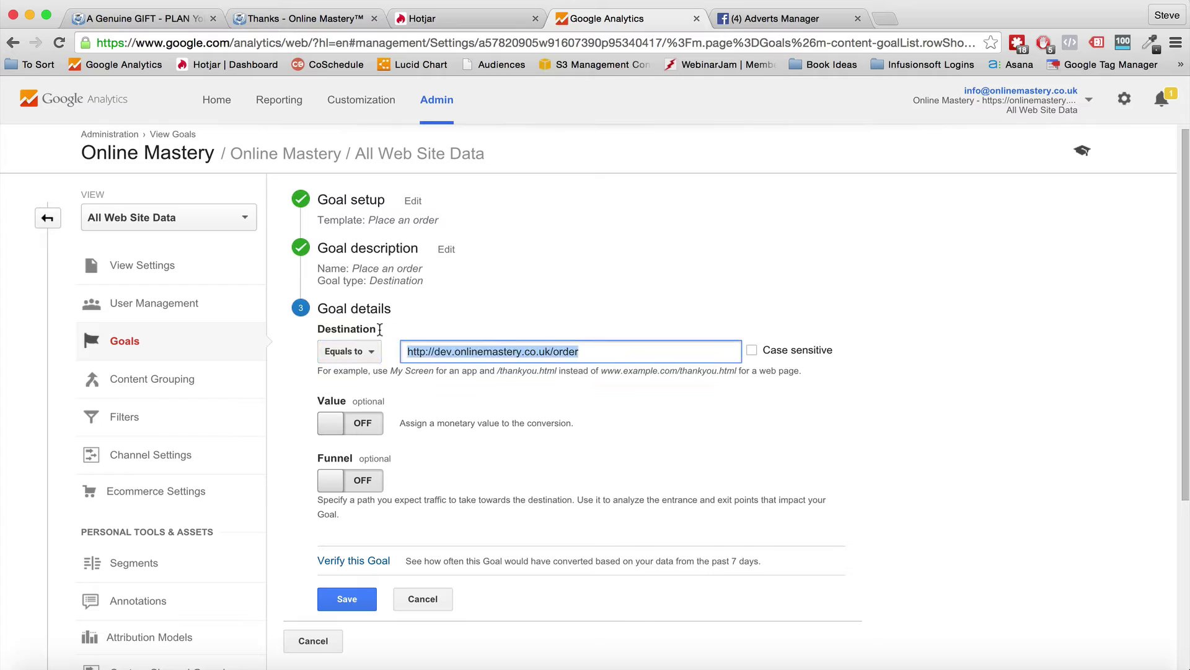
{"action": "key", "text": "super+v"}
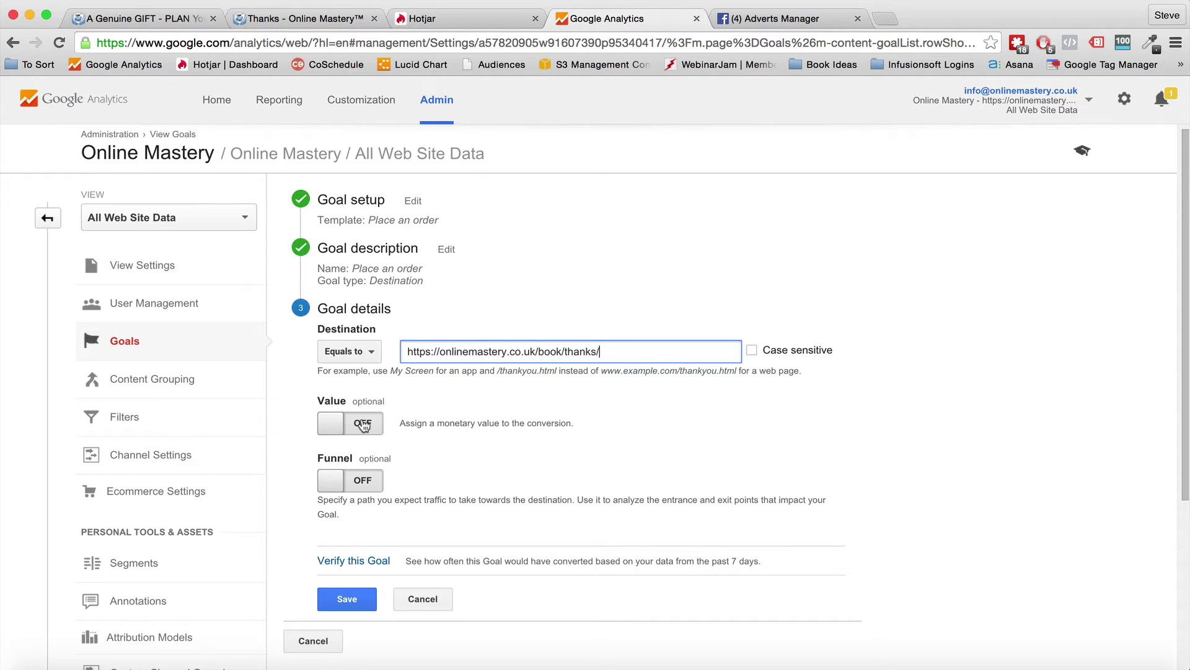
{"action": "left_click", "coordinate": [363, 422]}
{"action": "left_click", "coordinate": [434, 426]}
{"action": "type", "text": "10"}
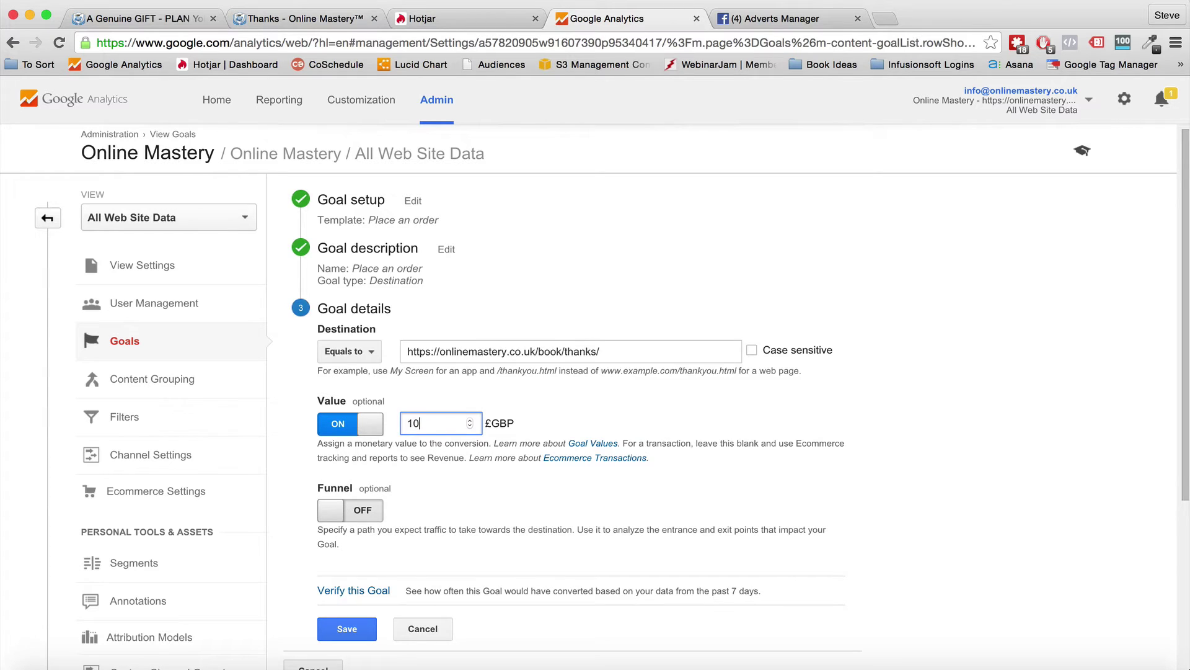
{"action": "left_click", "coordinate": [581, 443]}
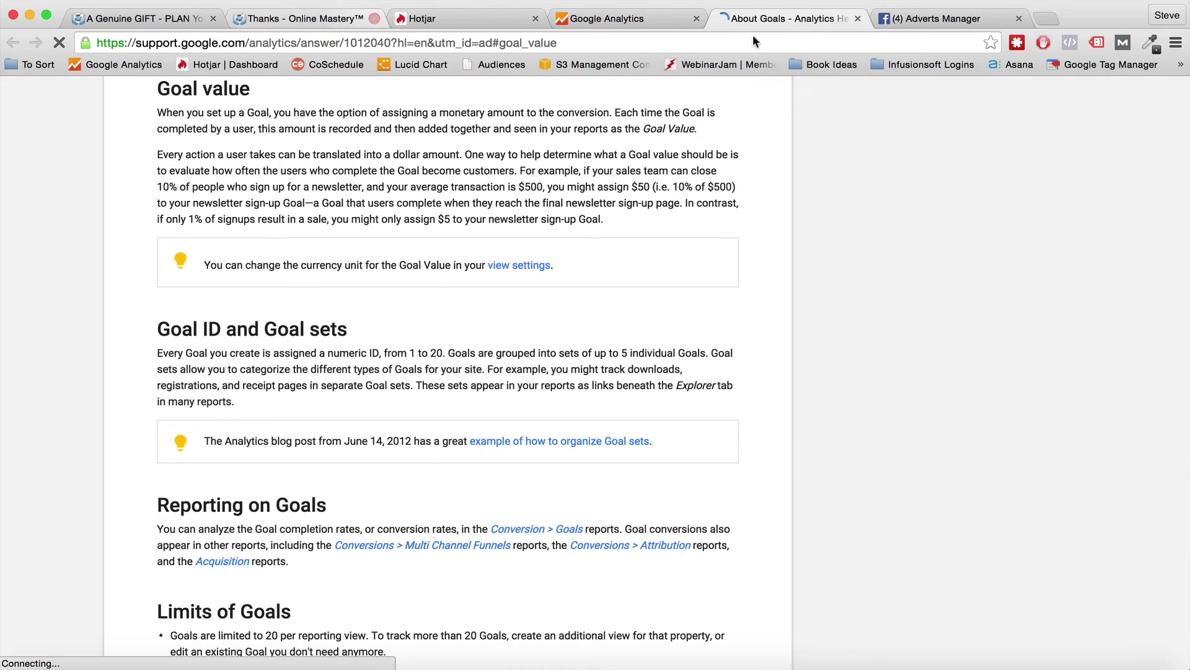
{"action": "left_click", "coordinate": [858, 18]}
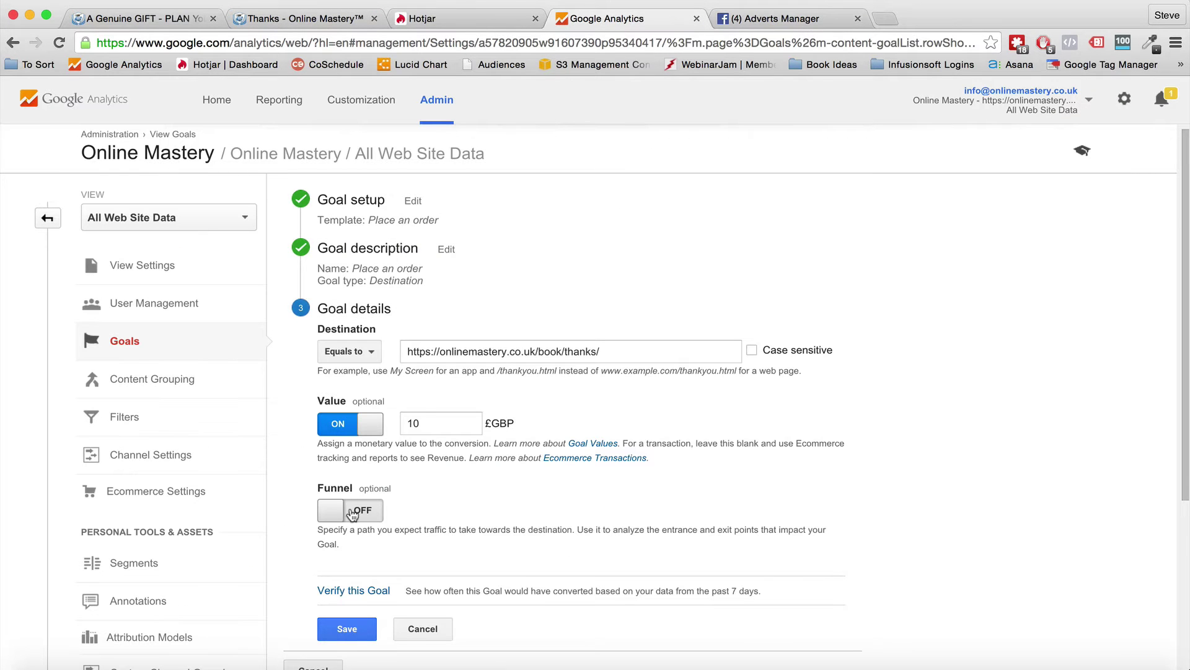
Step: Turn on the goal's funnel and name step 1 'Landing Page'
{"action": "left_click", "coordinate": [352, 511]}
{"action": "scroll", "coordinate": [459, 504], "scroll_direction": "down", "scroll_amount": 3}
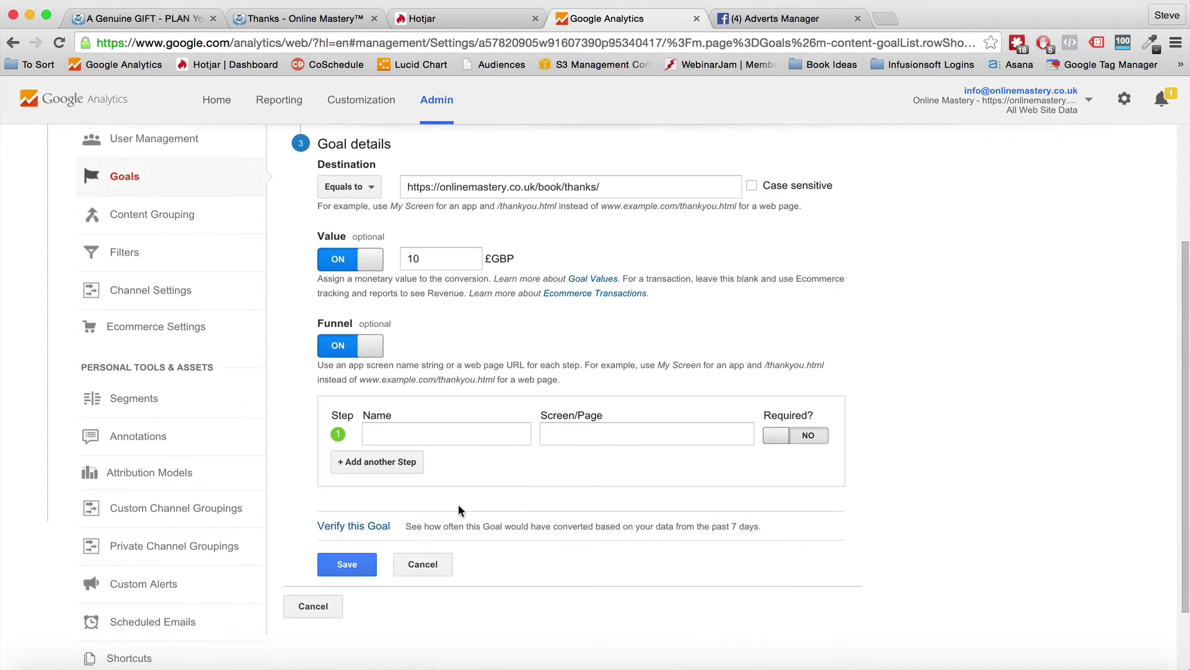
{"action": "left_click", "coordinate": [395, 436]}
{"action": "type", "text": "Free"}
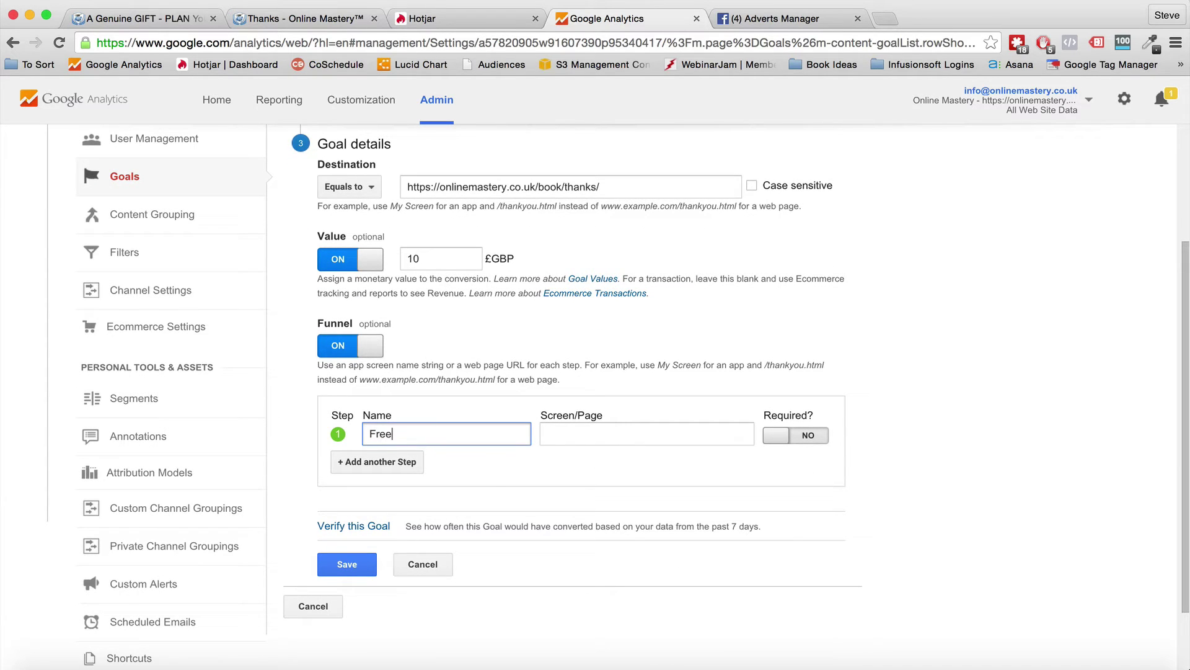
{"action": "key", "text": "BackSpace"}
{"action": "key", "text": "BackSpace"}
{"action": "key", "text": "BackSpace"}
{"action": "type", "text": "Landing Page"}
Step: Load the /book/free-gift/ page and paste its URL as funnel step 1's page
{"action": "left_click", "coordinate": [263, 17]}
{"action": "double_click", "coordinate": [297, 42]}
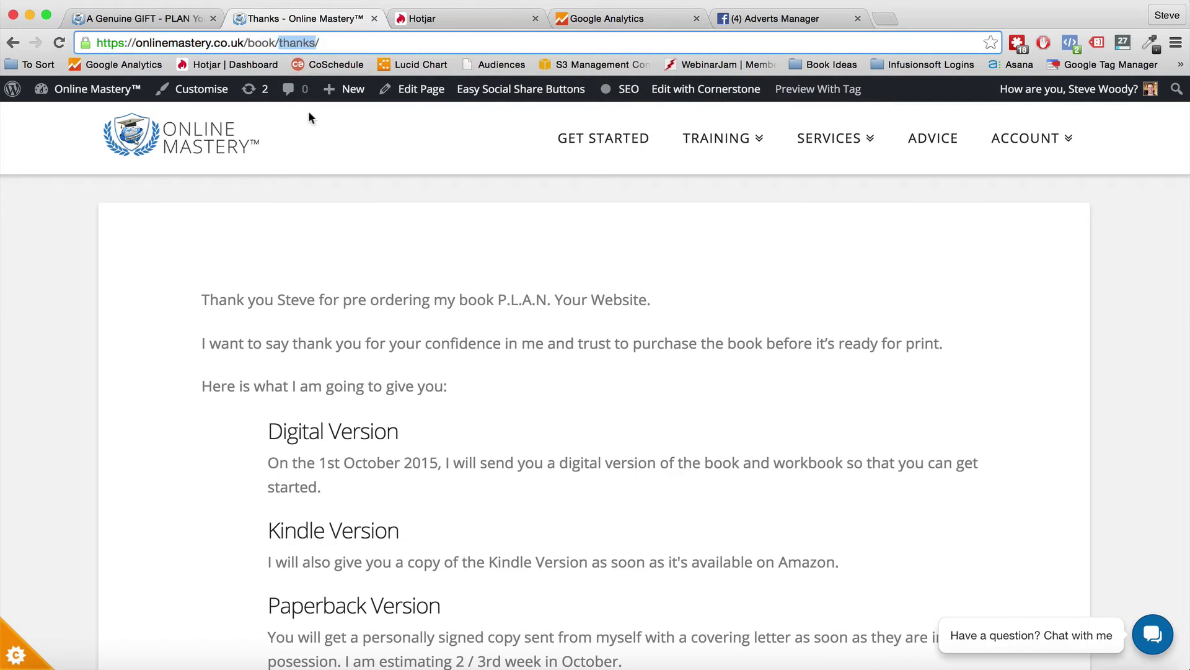
{"action": "type", "text": "fr"}
{"action": "type", "text": "ee-igft"}
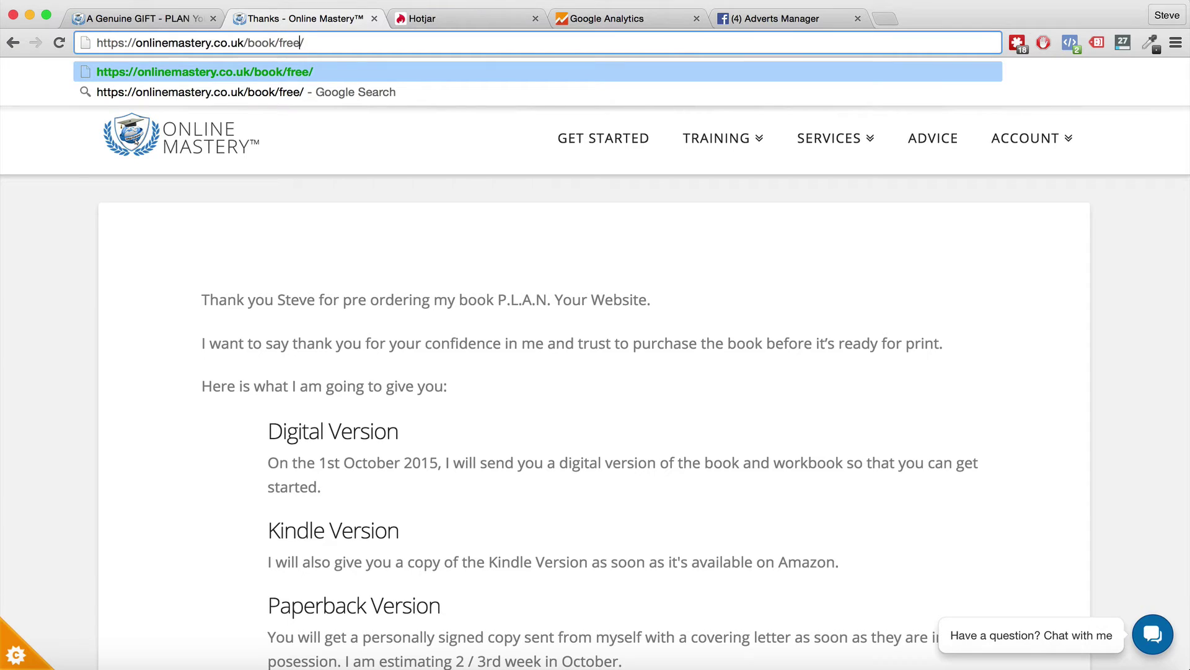
{"action": "key", "text": "BackSpace"}
{"action": "key", "text": "BackSpace"}
{"action": "key", "text": "BackSpace"}
{"action": "key", "text": "BackSpace"}
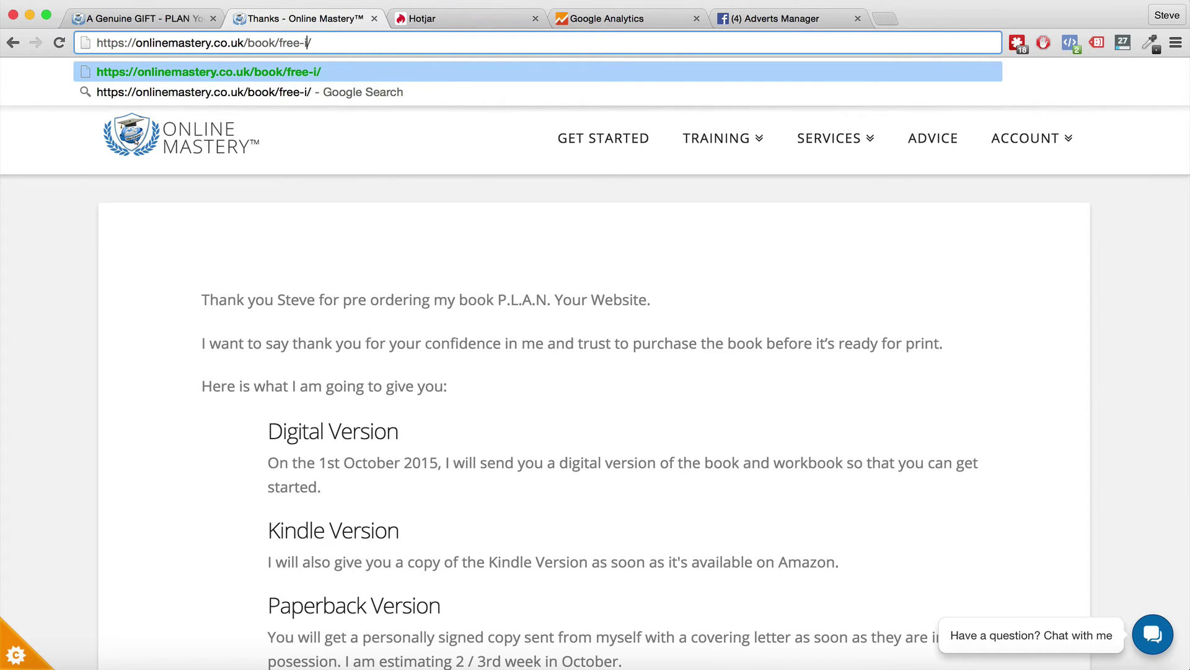
{"action": "type", "text": "gift"}
{"action": "key", "text": "Return"}
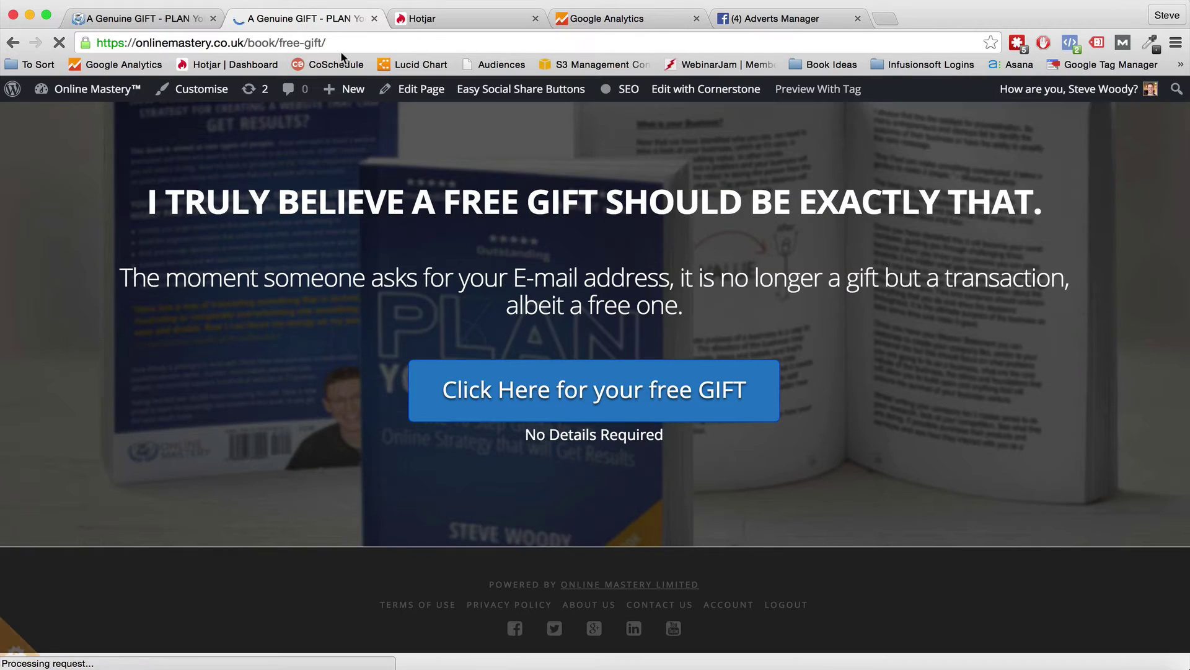
{"action": "left_click", "coordinate": [336, 42]}
{"action": "key", "text": "super+c"}
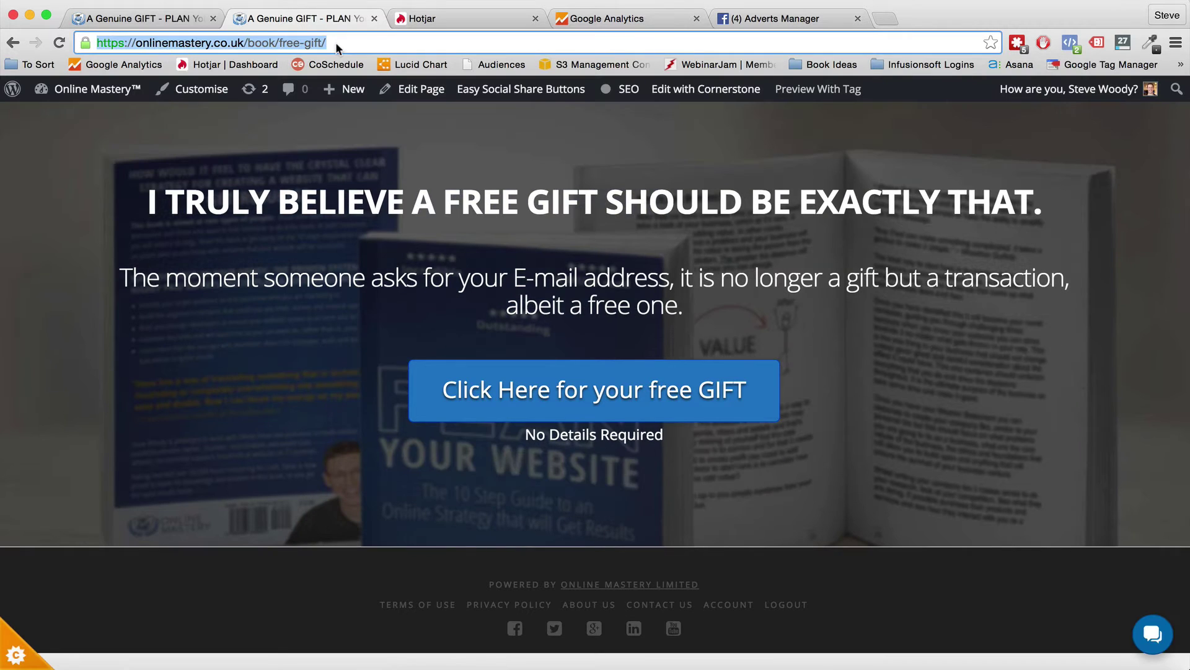
{"action": "left_click", "coordinate": [600, 23]}
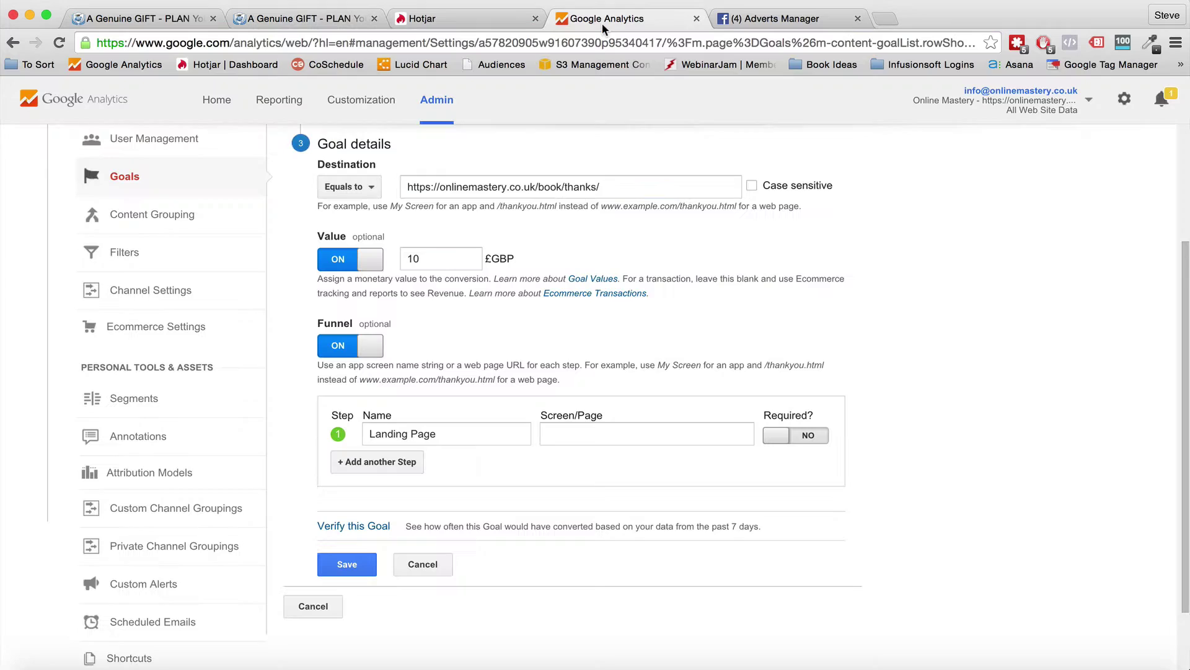
{"action": "left_click", "coordinate": [575, 431]}
{"action": "key", "text": "super+v"}
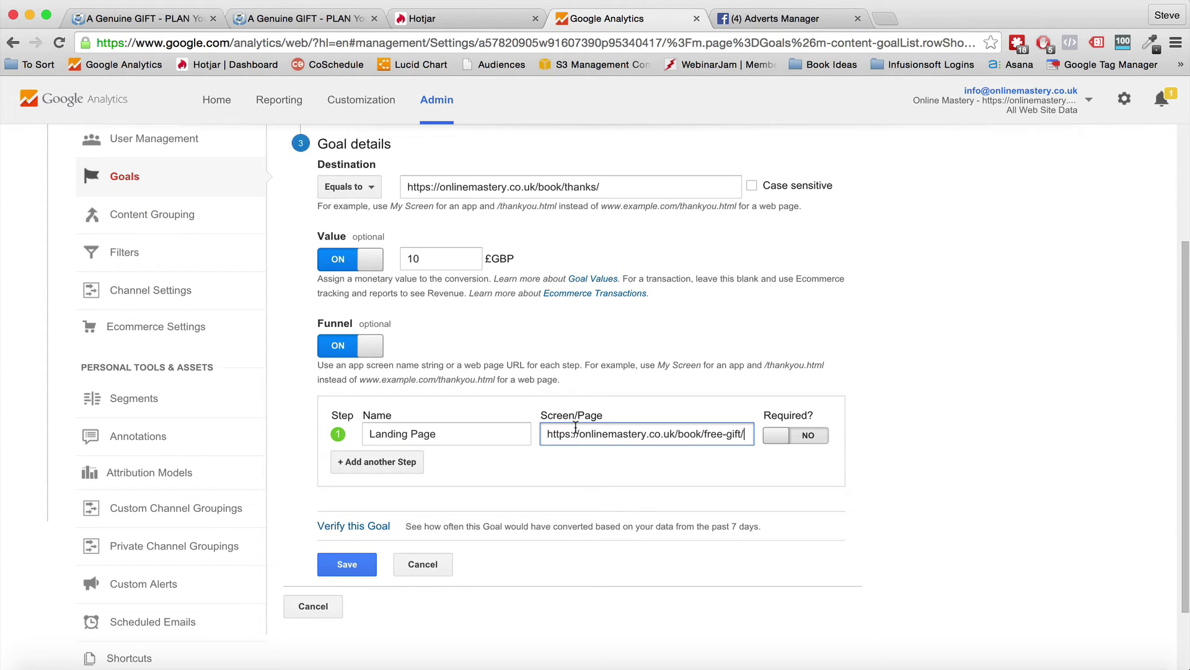
Step: Add funnel step 2 'Free Gift' with the 1st-chapter page URL
{"action": "left_click", "coordinate": [397, 461]}
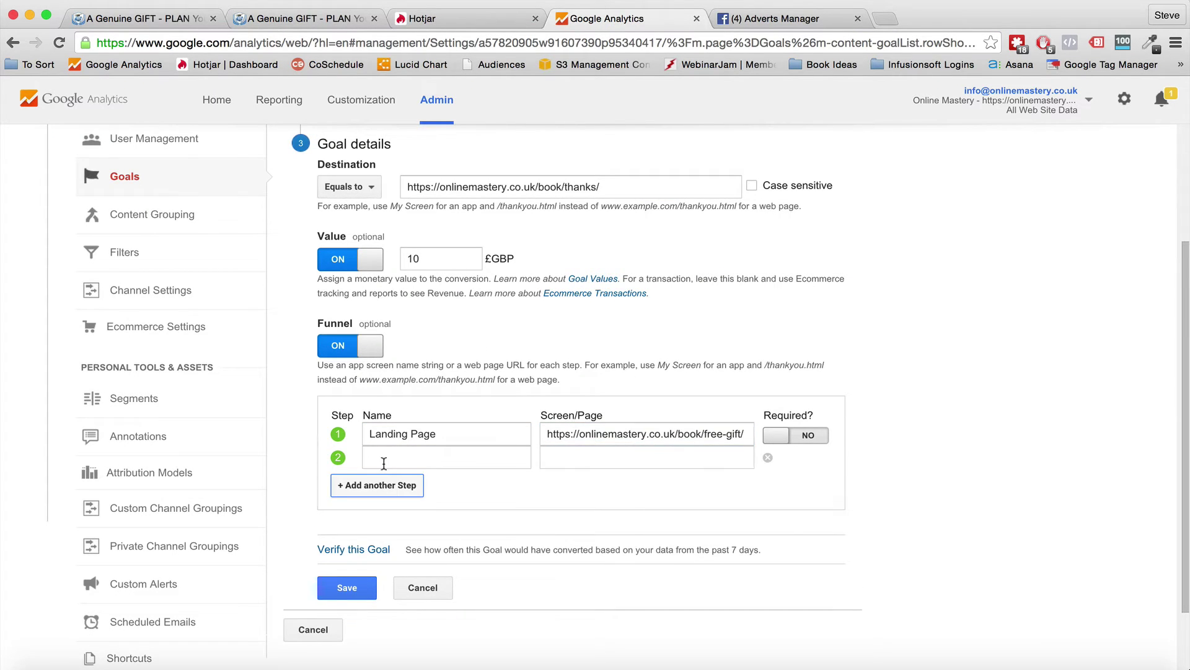
{"action": "left_click", "coordinate": [399, 457]}
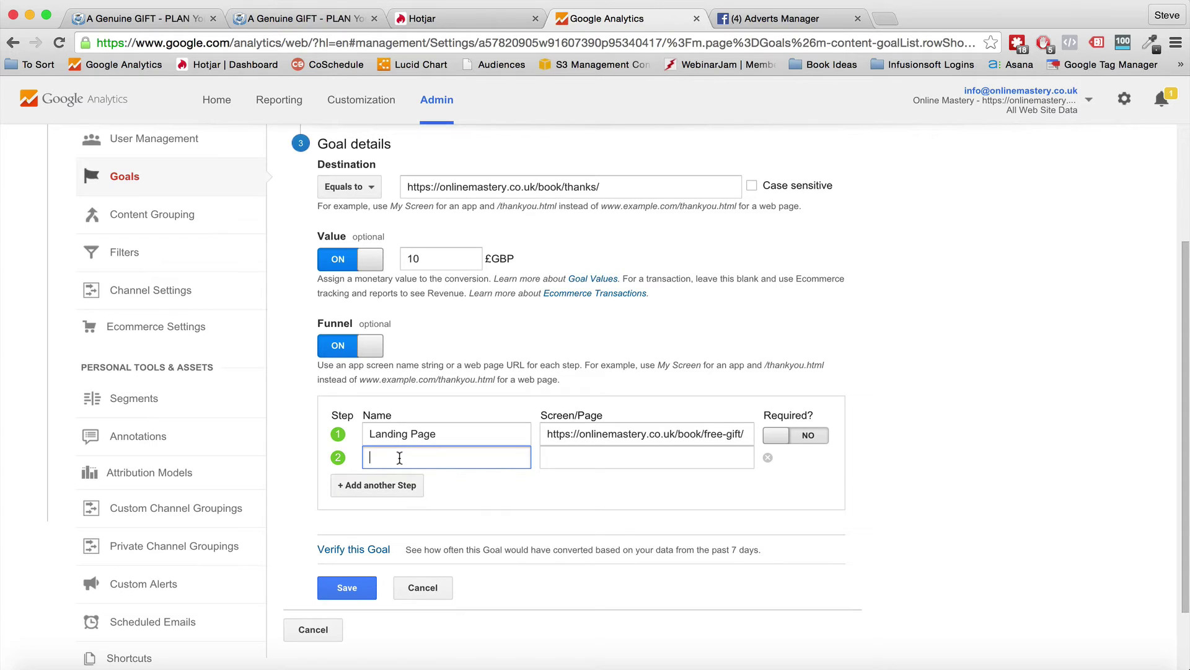
{"action": "type", "text": "Free Gift"}
{"action": "left_click", "coordinate": [297, 19]}
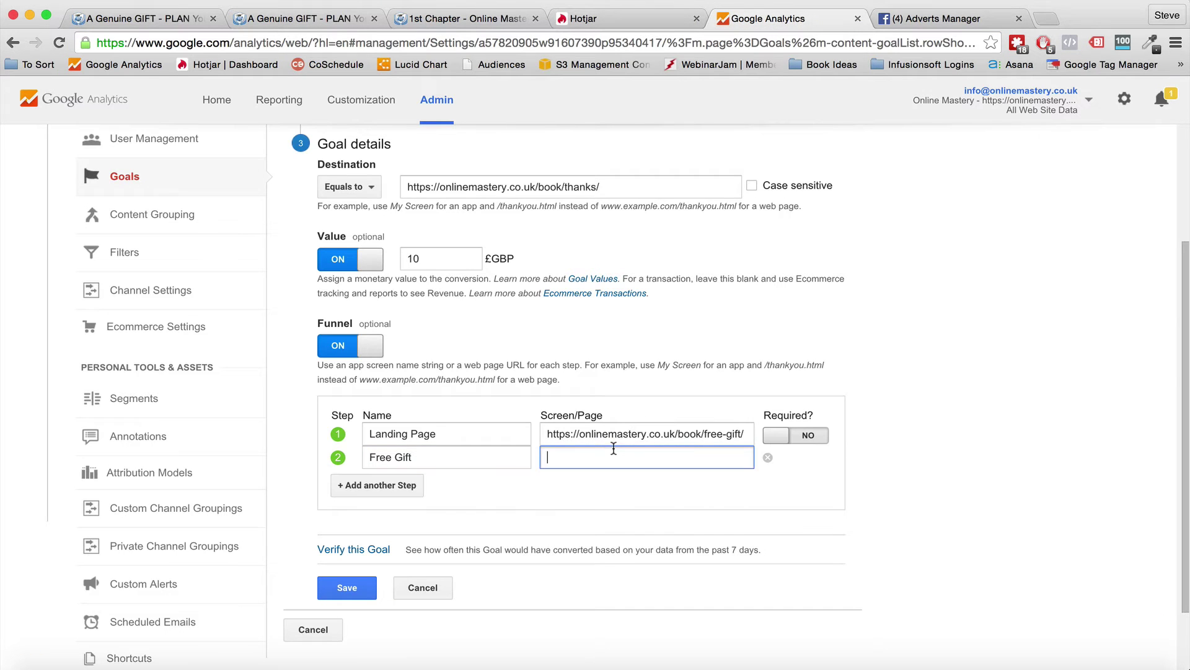
{"action": "type", "text": "https://onlinemastery.co.uk/book/free-gift/1st-chapter/"}
Step: Add funnel step 3 'Sales Page', copying and pasting the /book/ sales page URL
{"action": "left_click", "coordinate": [391, 485]}
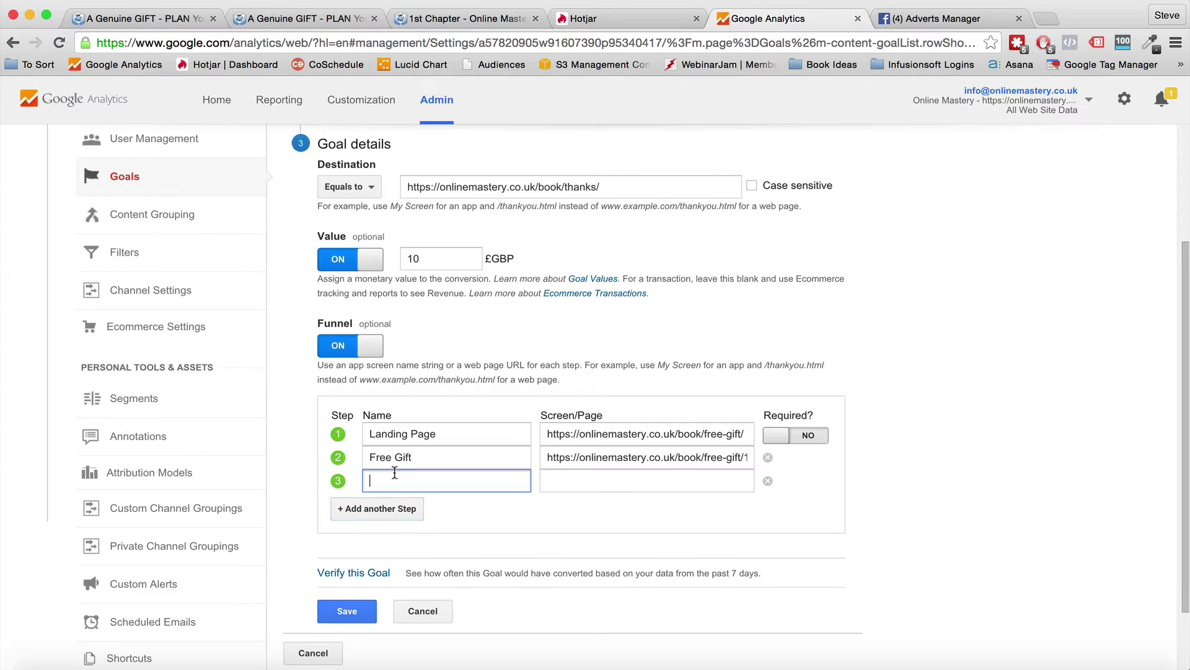
{"action": "type", "text": "Sales Page"}
{"action": "left_click", "coordinate": [434, 20]}
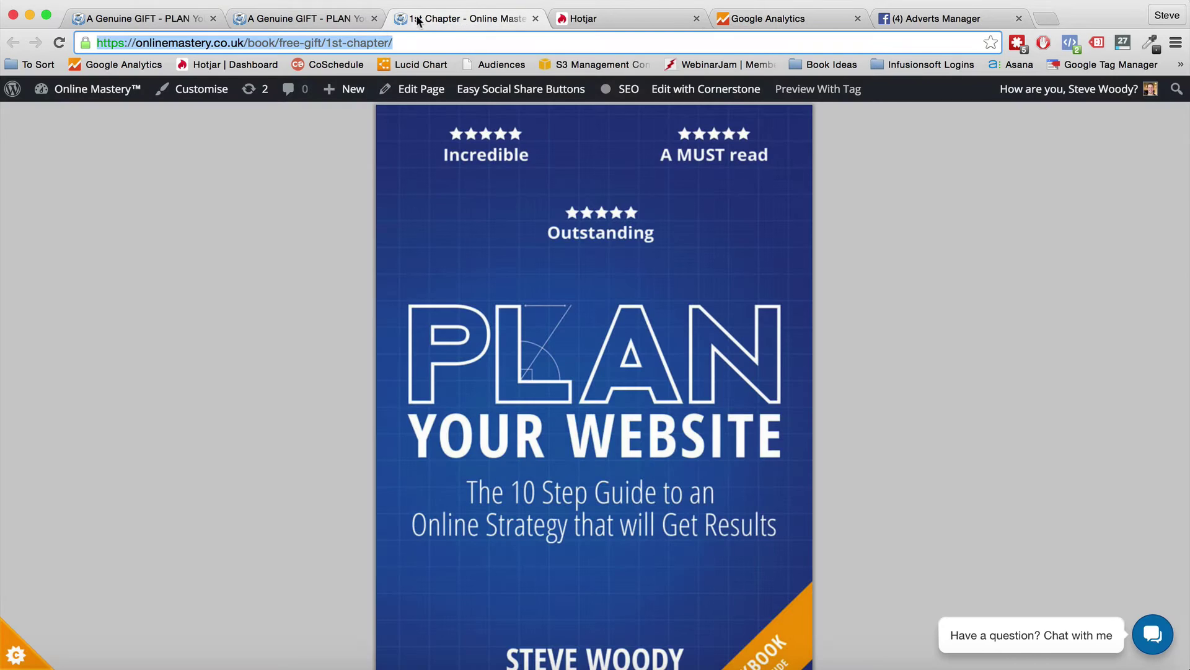
{"action": "double_click", "coordinate": [366, 42]}
{"action": "key", "text": "BackSpace"}
{"action": "key", "text": "BackSpace"}
{"action": "key", "text": "BackSpace"}
{"action": "key", "text": "BackSpace"}
{"action": "key", "text": "BackSpace"}
{"action": "key", "text": "BackSpace"}
{"action": "key", "text": "BackSpace"}
{"action": "key", "text": "BackSpace"}
{"action": "key", "text": "BackSpace"}
{"action": "key", "text": "BackSpace"}
{"action": "key", "text": "BackSpace"}
{"action": "key", "text": "BackSpace"}
{"action": "key", "text": "BackSpace"}
{"action": "key", "text": "BackSpace"}
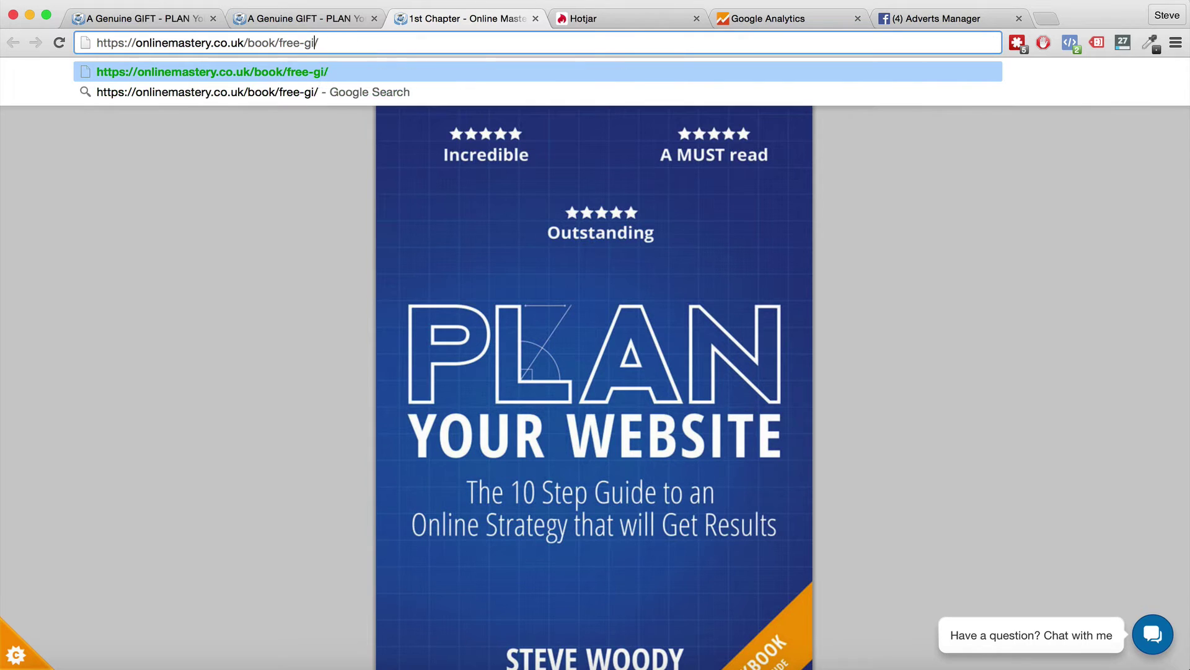
{"action": "key", "text": "BackSpace"}
{"action": "key", "text": "Return"}
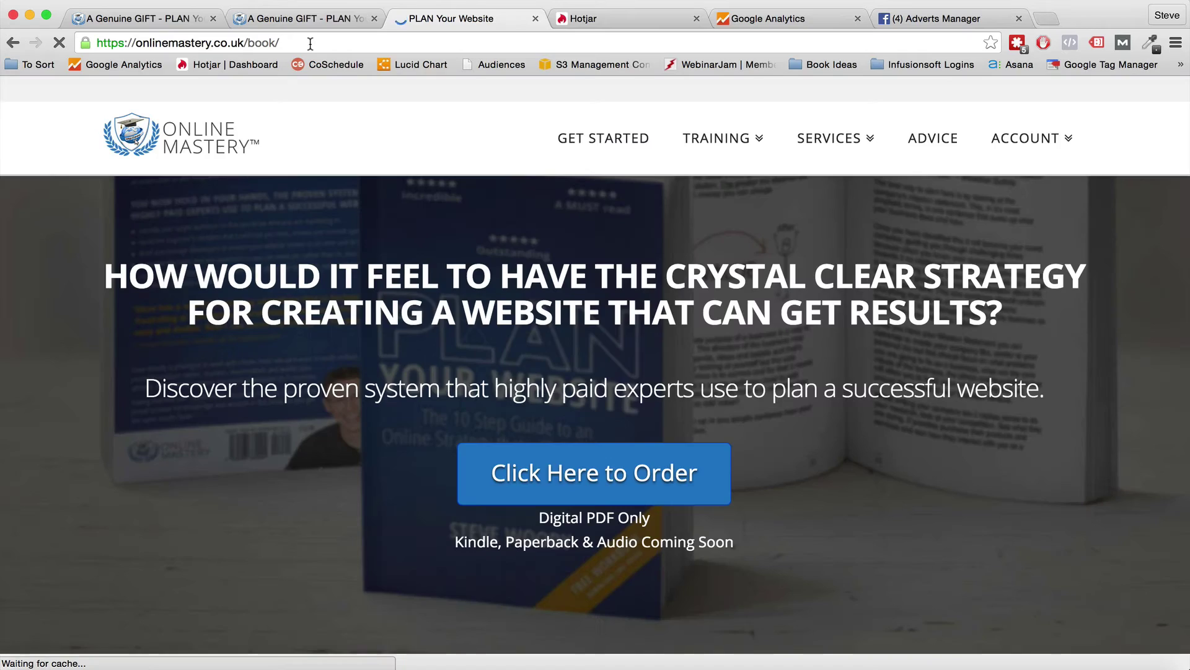
{"action": "left_click", "coordinate": [319, 41]}
{"action": "key", "text": "super+c"}
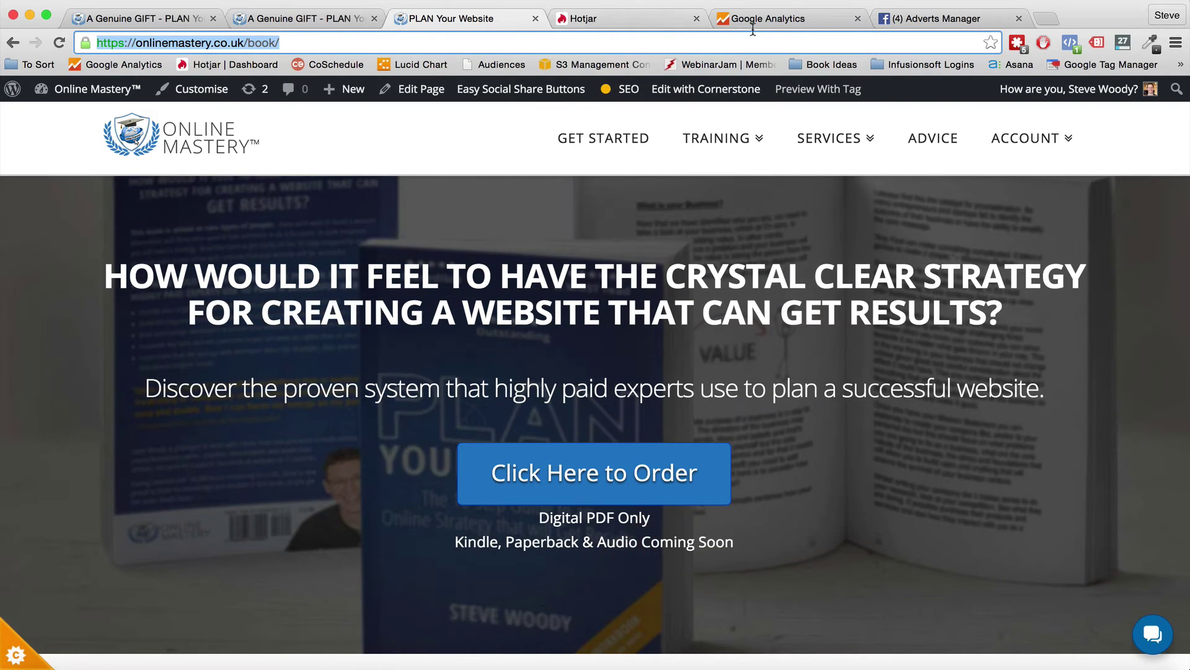
{"action": "left_click", "coordinate": [775, 18]}
{"action": "left_click", "coordinate": [622, 482]}
{"action": "key", "text": "super+v"}
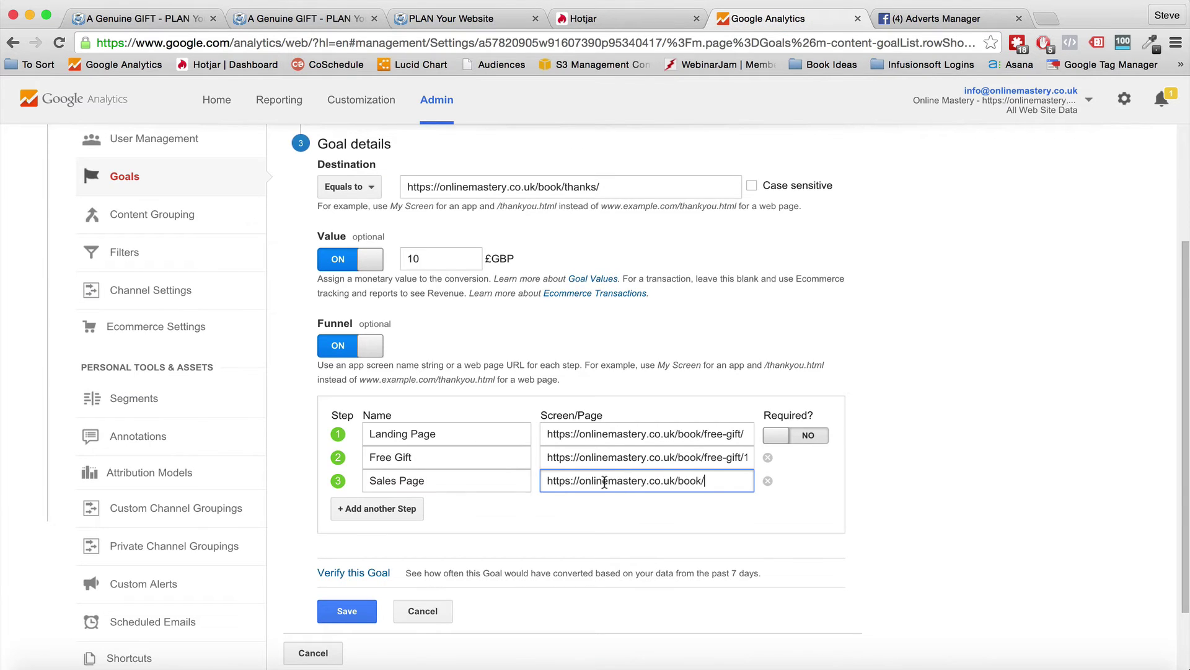
Step: Add funnel step 4 'Checkout' with the URL ending in /checkout/
{"action": "left_click", "coordinate": [348, 508]}
{"action": "left_click", "coordinate": [447, 512]}
{"action": "type", "text": "Ch"}
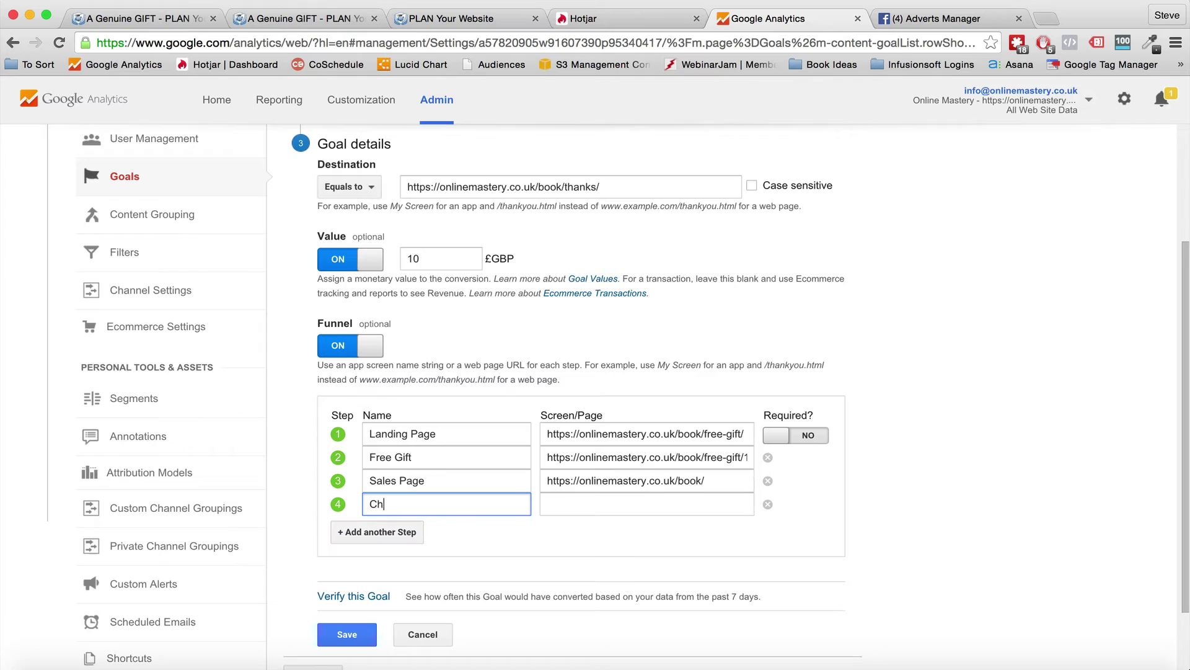
{"action": "type", "text": "eckout"}
{"action": "left_click", "coordinate": [548, 502]}
{"action": "key", "text": "super+v"}
{"action": "key", "text": "BackSpace"}
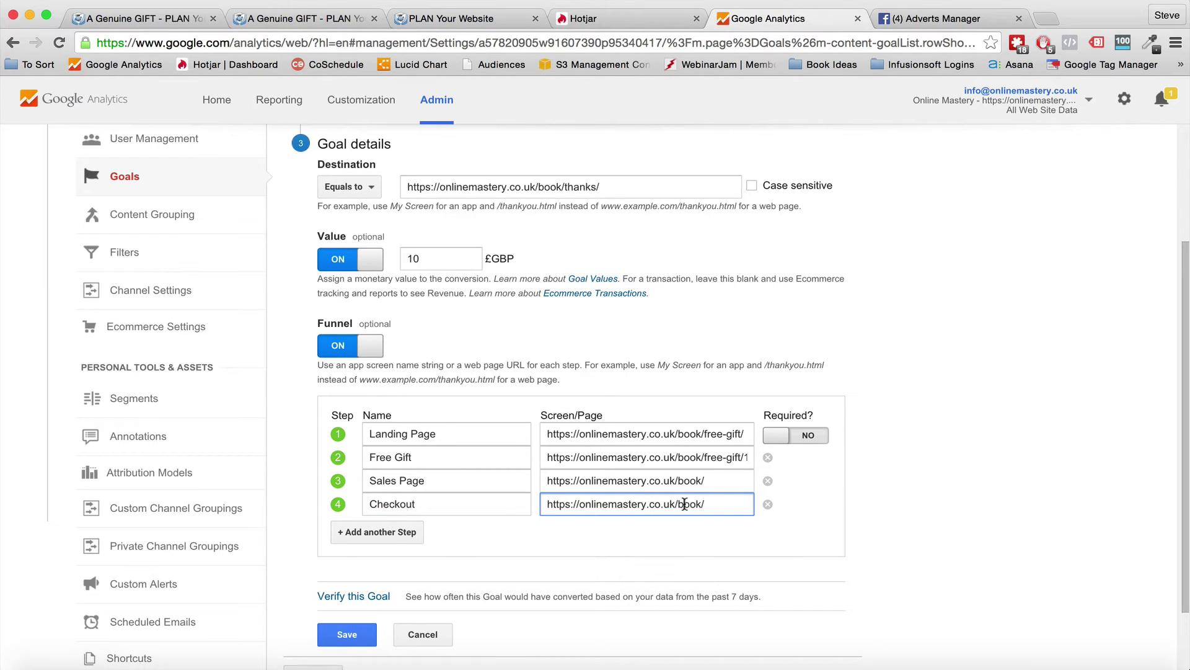
{"action": "key", "text": "alt+shift+Left"}
{"action": "type", "text": "checkout/"}
Step: Add funnel step 5 'Thank You' and paste the book URL as its page
{"action": "left_click", "coordinate": [385, 531]}
{"action": "type", "text": "Thn"}
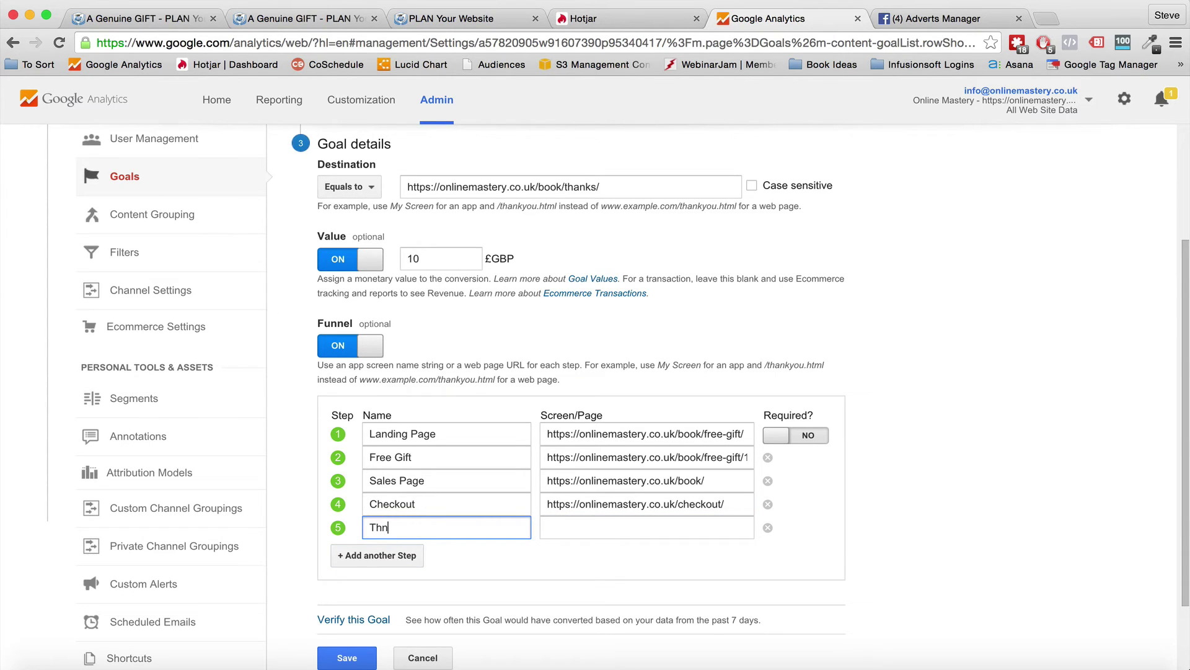
{"action": "key", "text": "BackSpace"}
{"action": "key", "text": "BackSpace"}
{"action": "key", "text": "BackSpace"}
{"action": "type", "text": "Thank You"}
{"action": "left_click", "coordinate": [597, 527]}
{"action": "key", "text": "super+v"}
Step: Complete step 5's URL as /book/thanks, make Landing Page required, and save the Book Purchase goal
{"action": "type", "text": "thanks"}
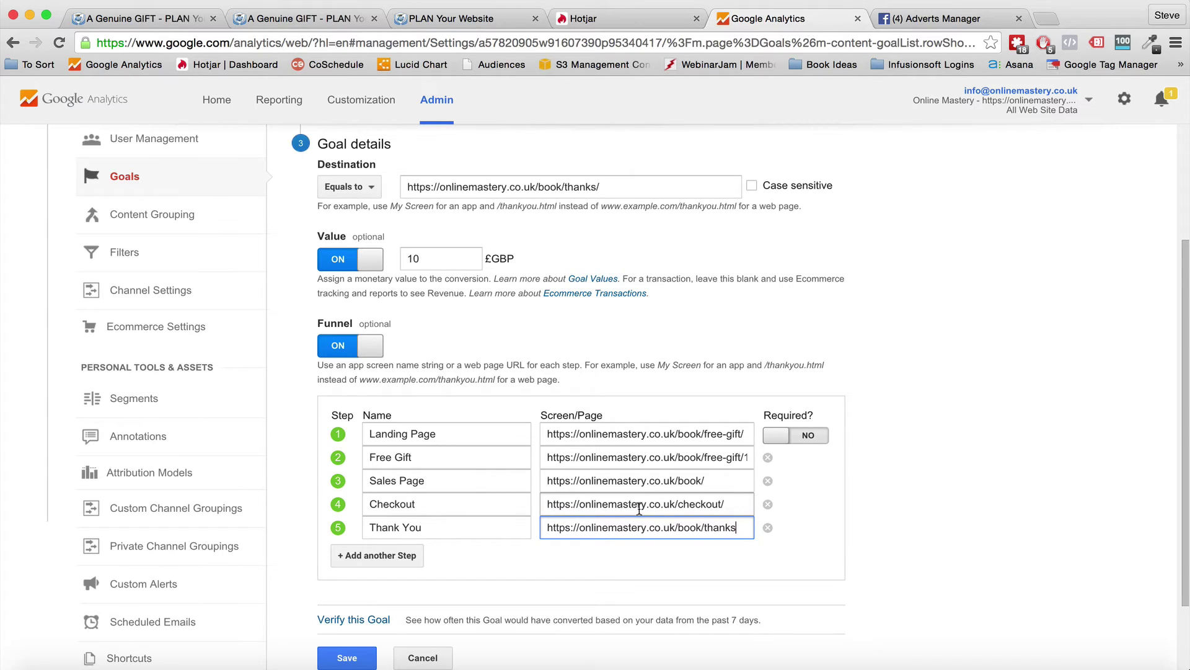
{"action": "scroll", "coordinate": [822, 471], "scroll_direction": "down", "scroll_amount": 2}
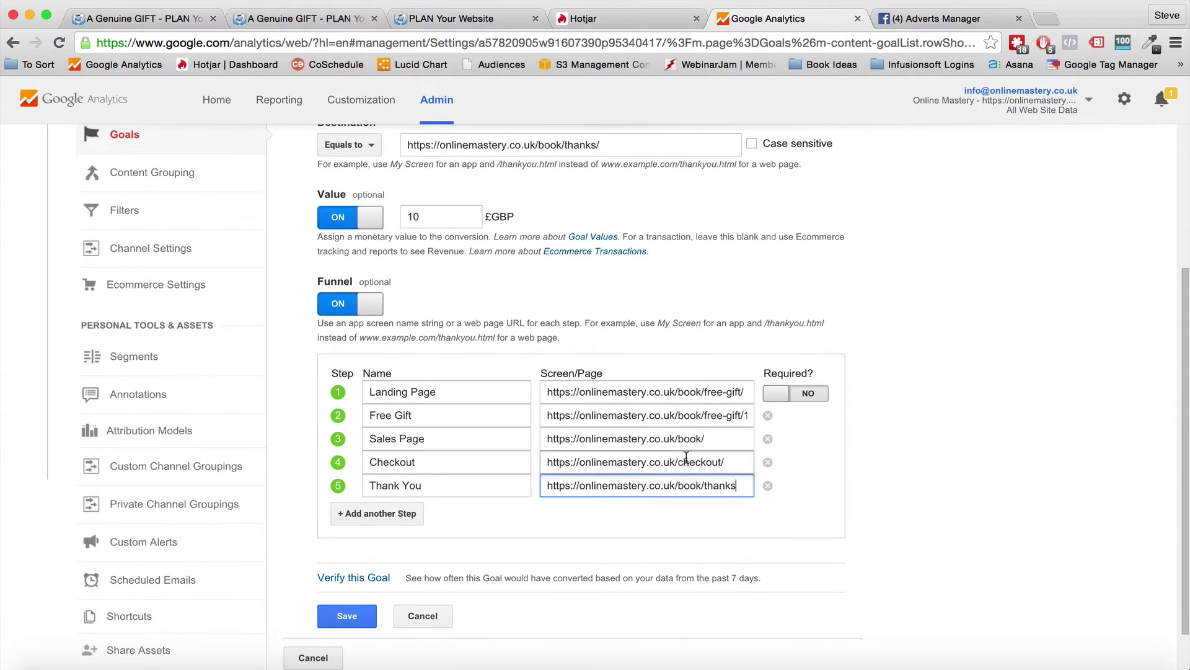
{"action": "left_click", "coordinate": [813, 394]}
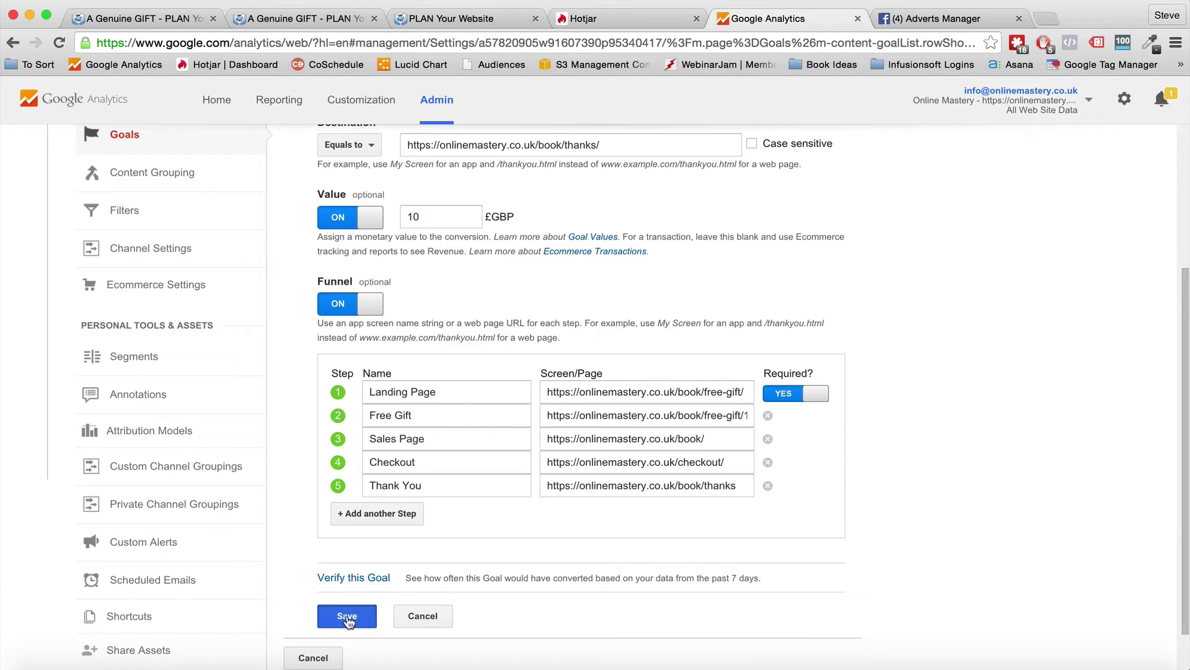
{"action": "left_click", "coordinate": [347, 616]}
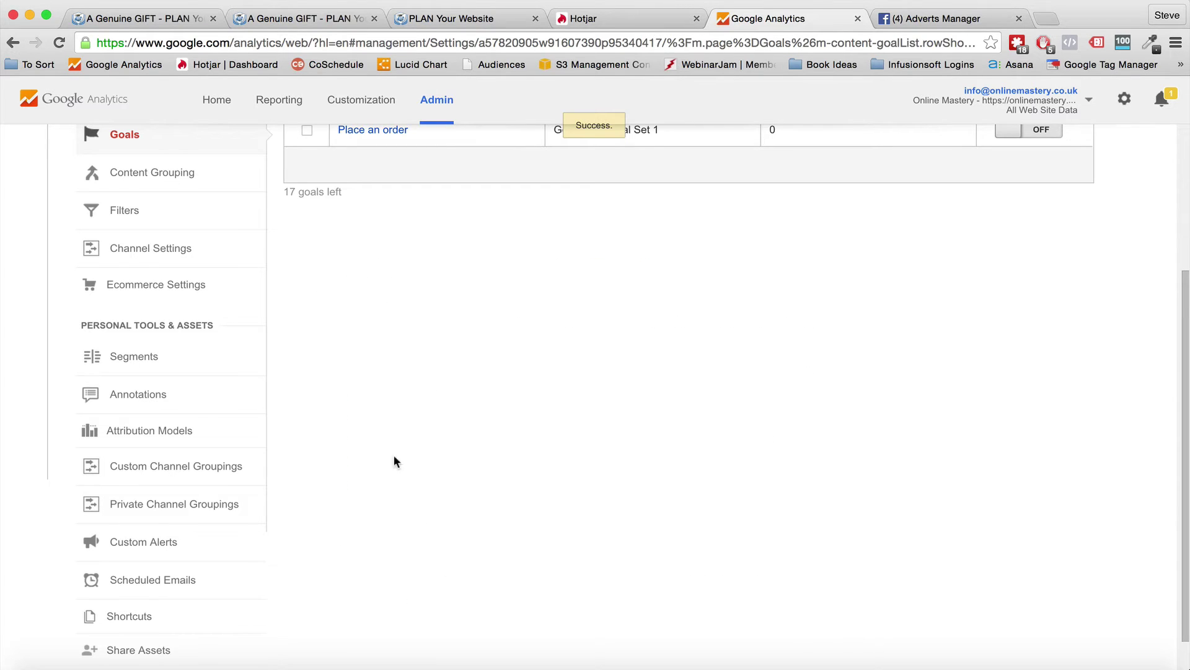
Step: Turn recording on for the Place an order and Landing Page Test goals
{"action": "scroll", "coordinate": [447, 373], "scroll_direction": "up", "scroll_amount": 4}
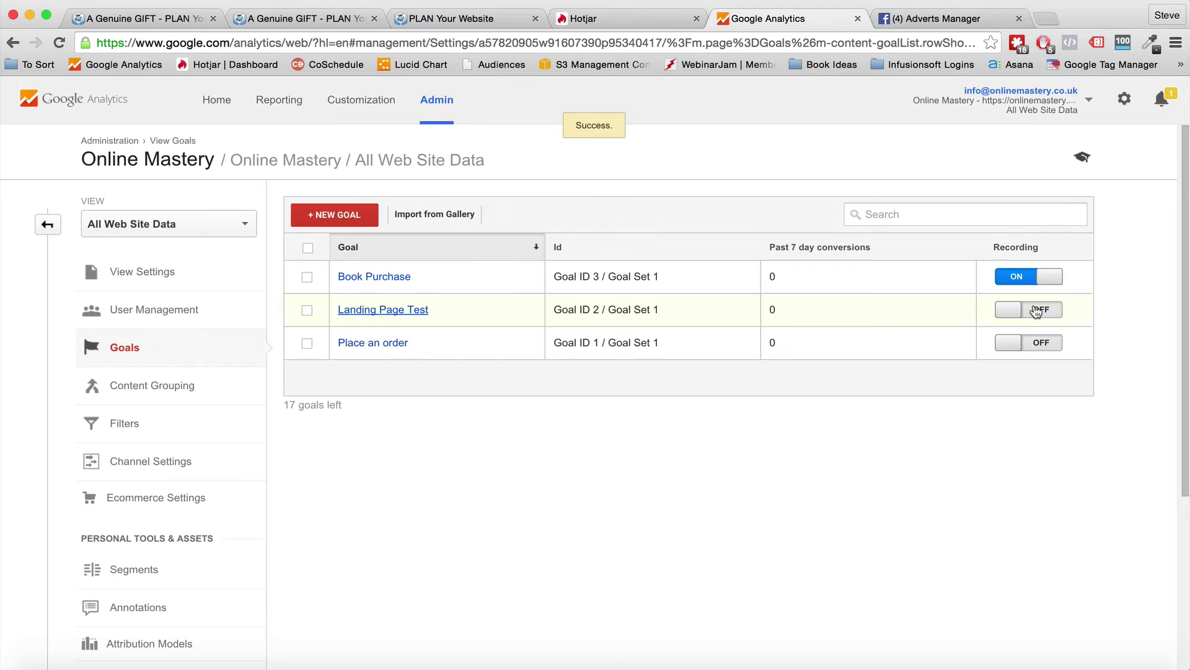
{"action": "left_click", "coordinate": [1037, 343]}
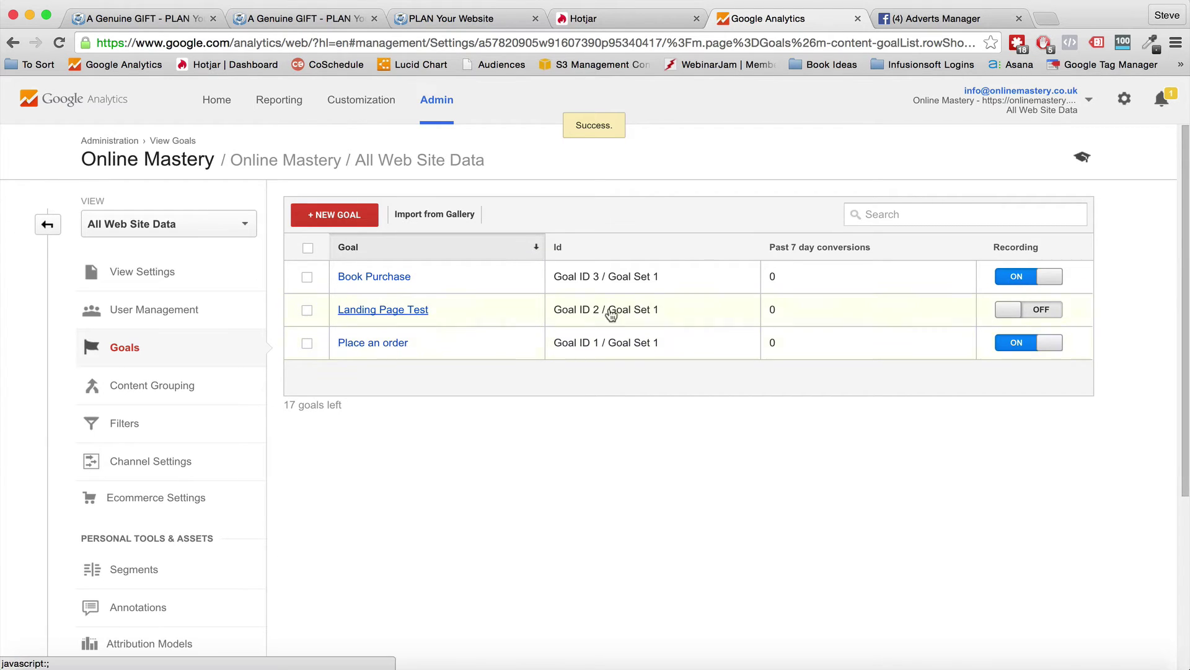
{"action": "left_click", "coordinate": [1032, 309]}
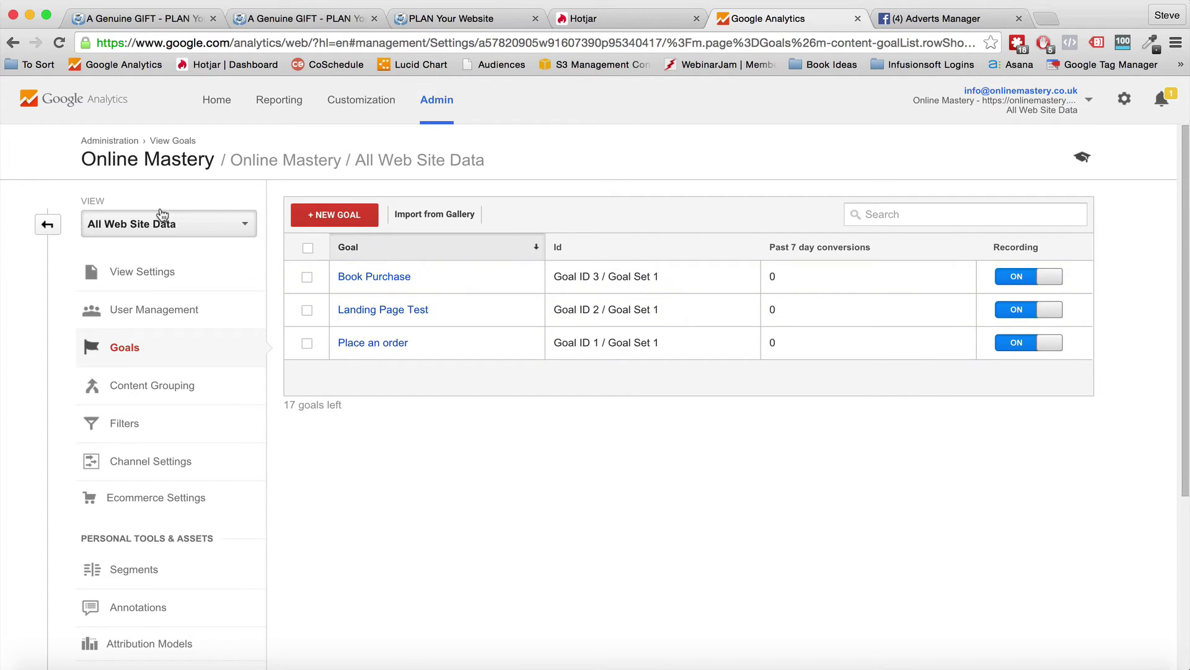
Step: Reload Hotjar Funnels, view Book Gift - Purchase Sequence results, then return to the Funnels list
{"action": "left_click", "coordinate": [619, 18]}
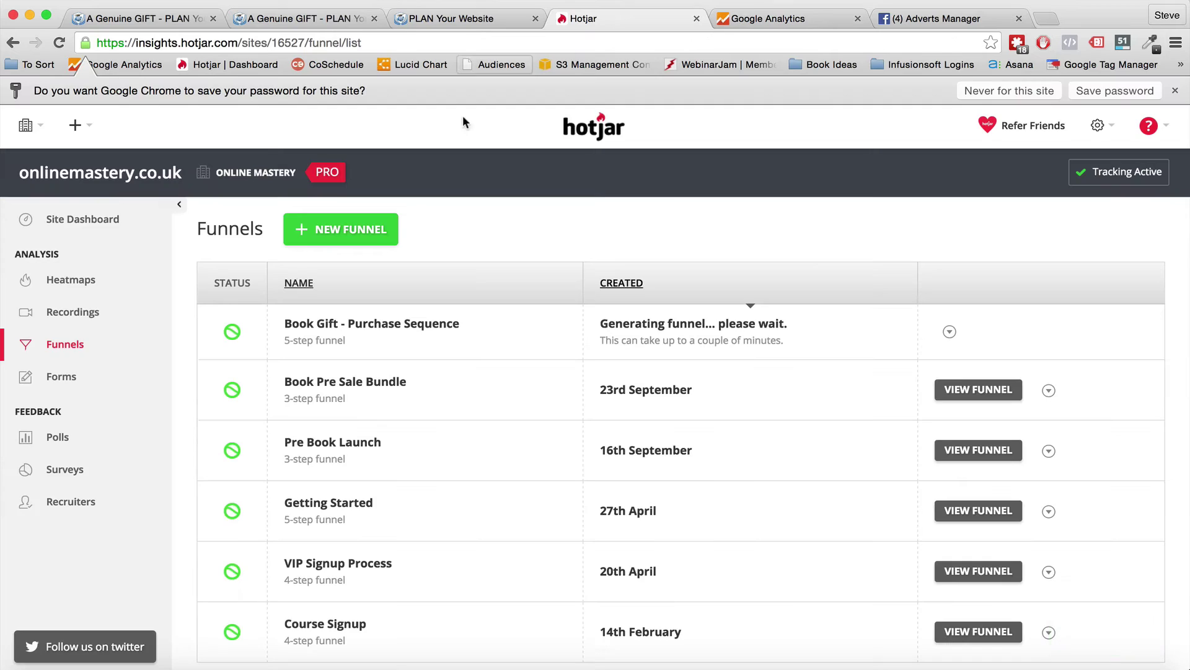
{"action": "left_click", "coordinate": [59, 42]}
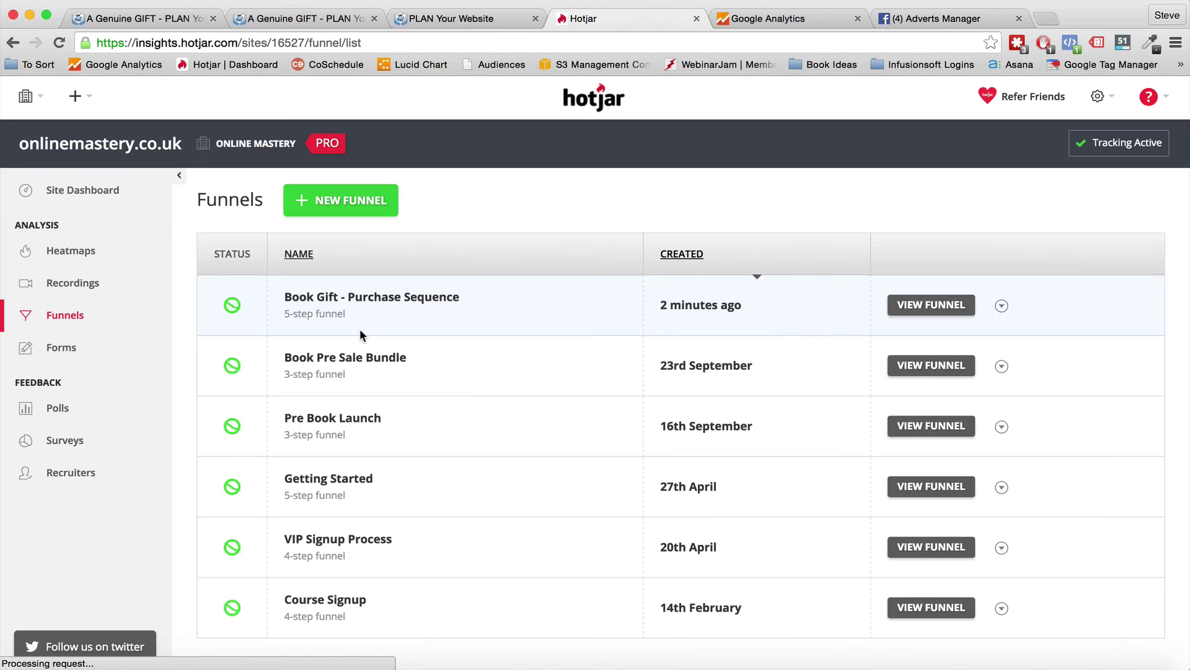
{"action": "left_click", "coordinate": [945, 306]}
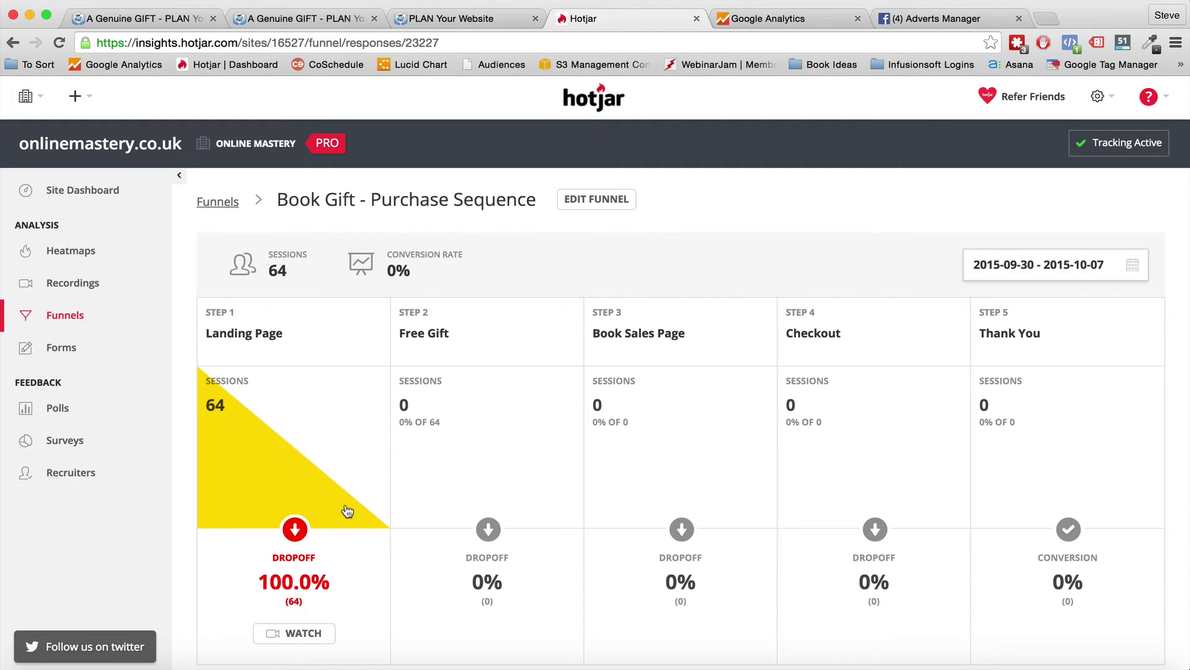
{"action": "left_click", "coordinate": [62, 312]}
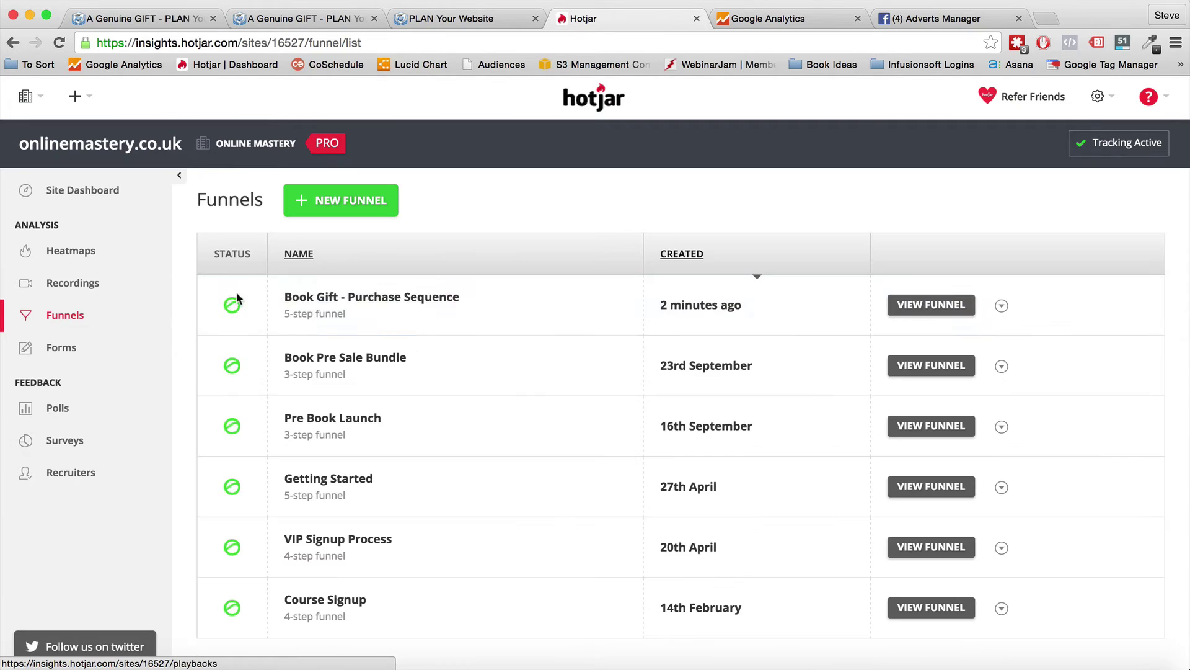
Step: View the Book Pre Sale Bundle funnel: 159 sessions, 53 to checkout, 1.3% conversion
{"action": "left_click", "coordinate": [917, 365]}
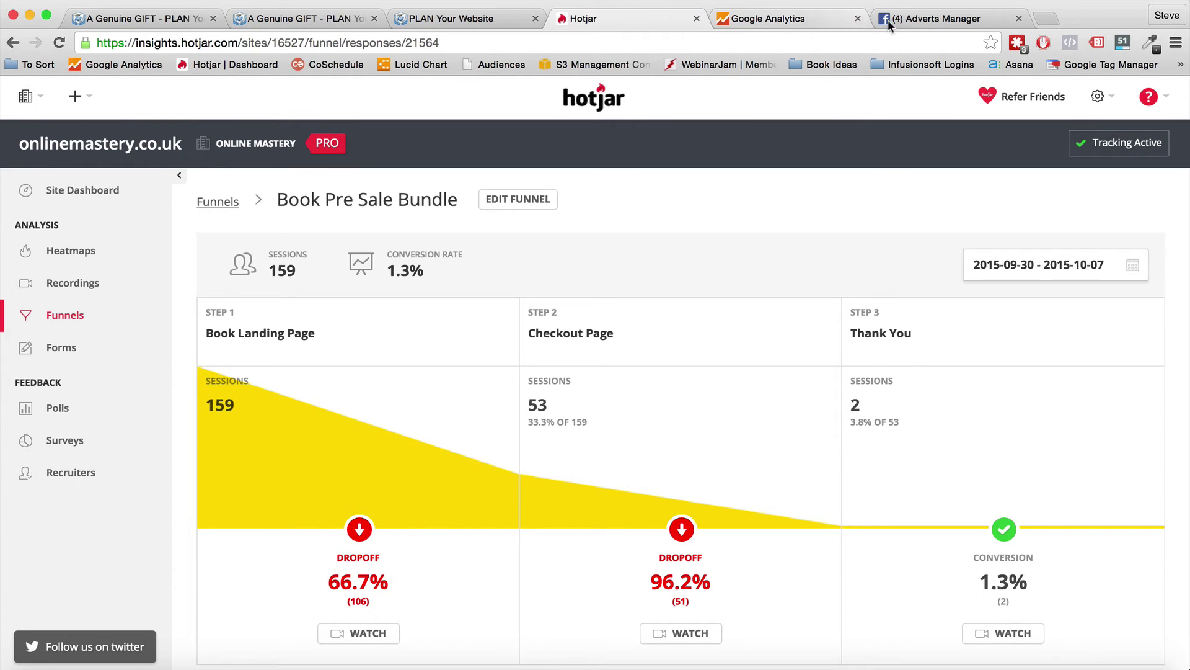
Step: In Facebook Adverts Manager, go to Tools > Conversion Tracking to see the conversion pixels
{"action": "left_click", "coordinate": [925, 20]}
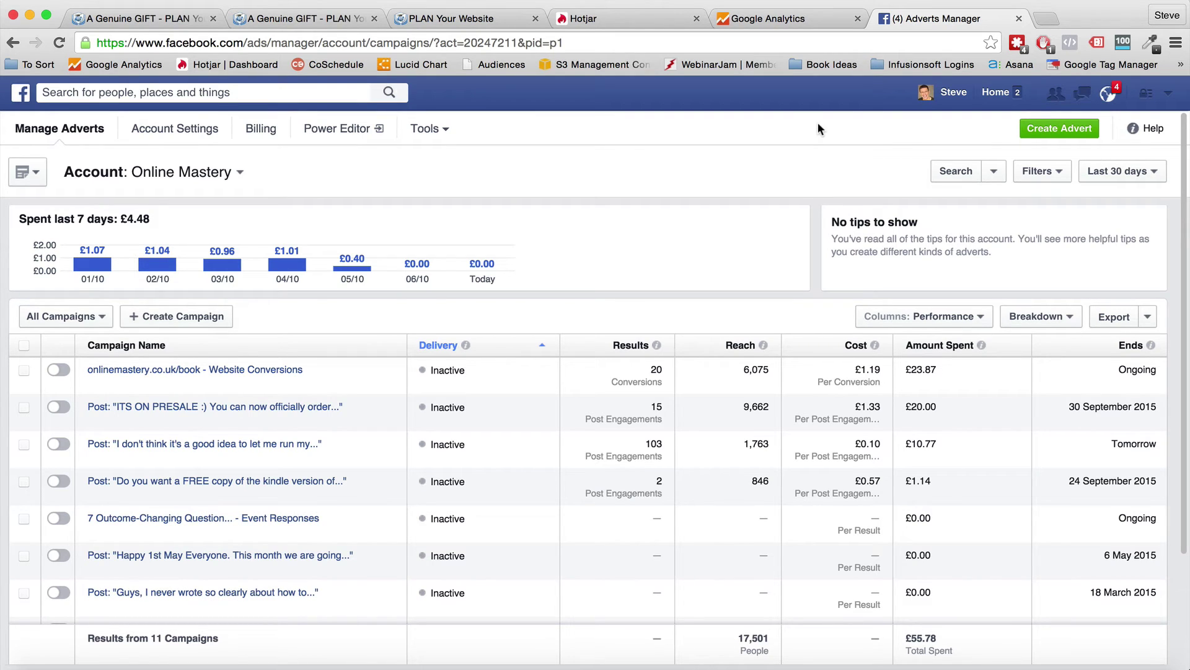
{"action": "left_click", "coordinate": [1168, 93]}
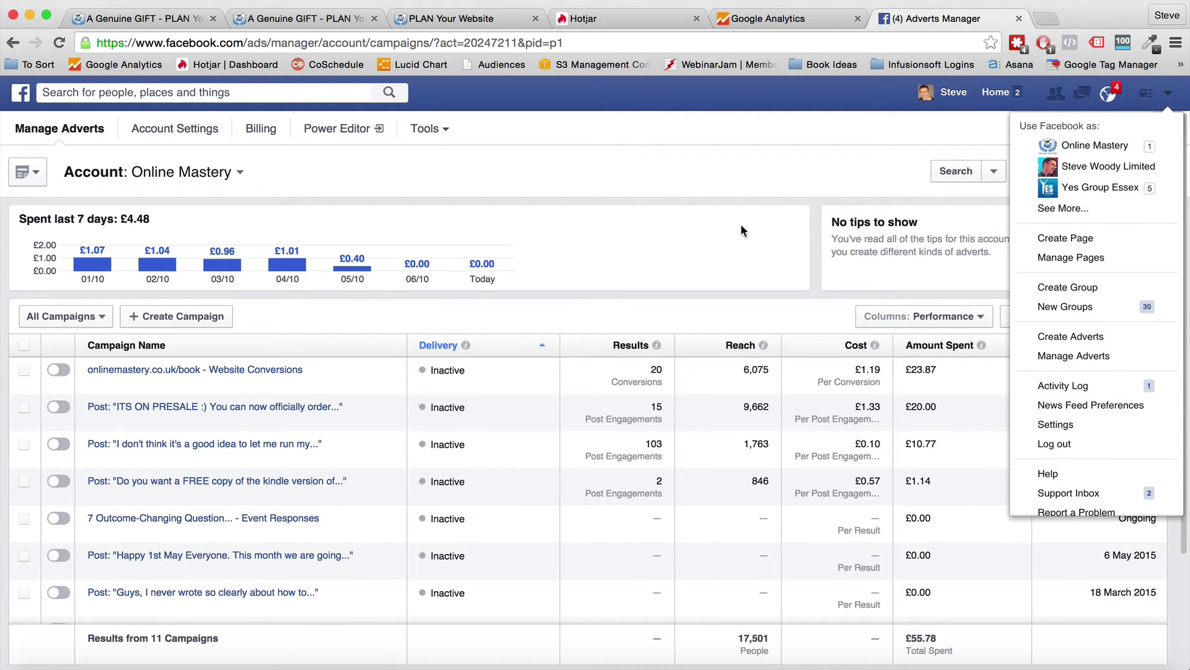
{"action": "left_click", "coordinate": [713, 236]}
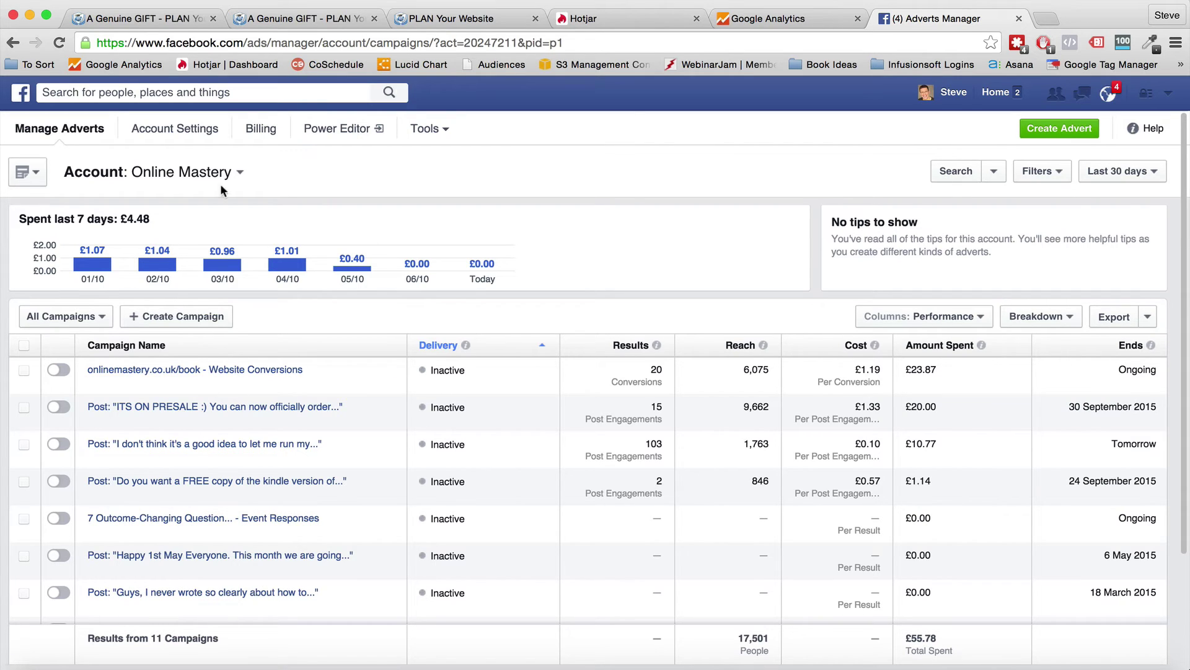
{"action": "left_click", "coordinate": [429, 132]}
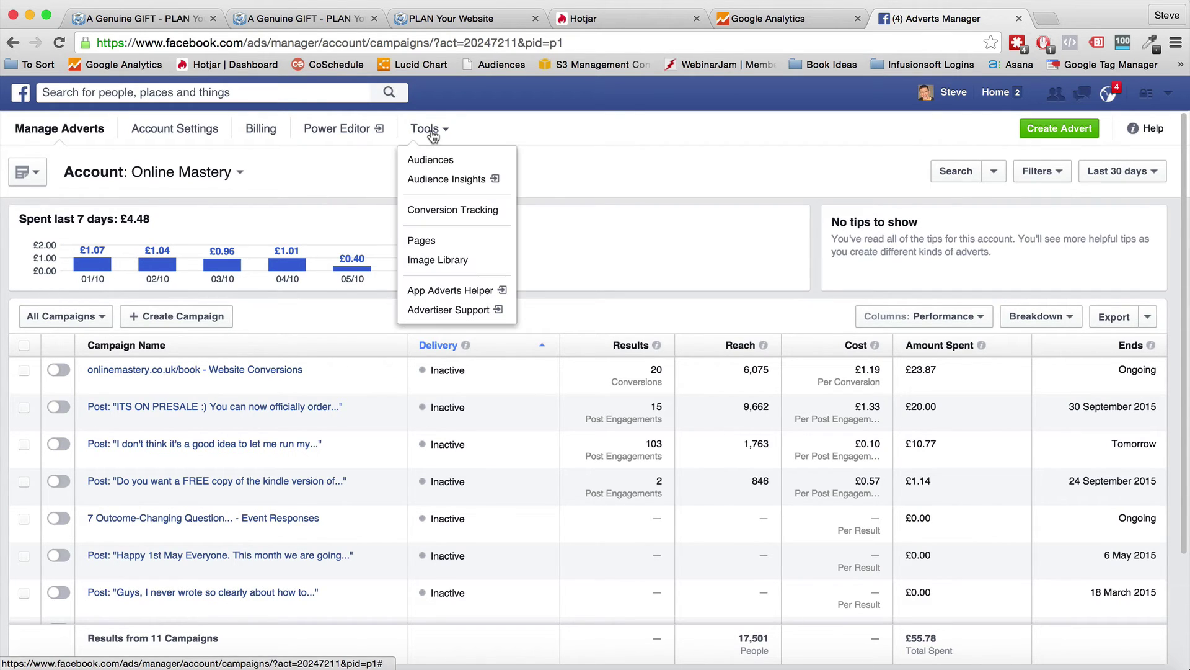
{"action": "left_click", "coordinate": [435, 214]}
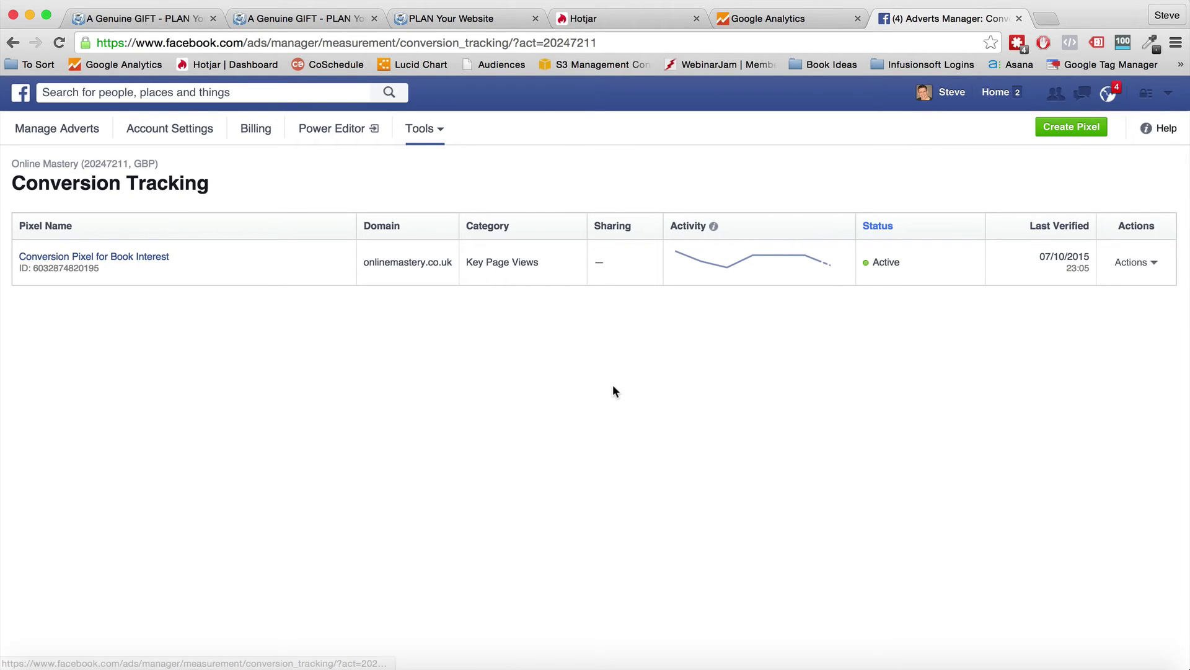
Step: Create a Checkouts pixel named 'Book Purchase' and select its pixel code
{"action": "left_click", "coordinate": [1066, 128]}
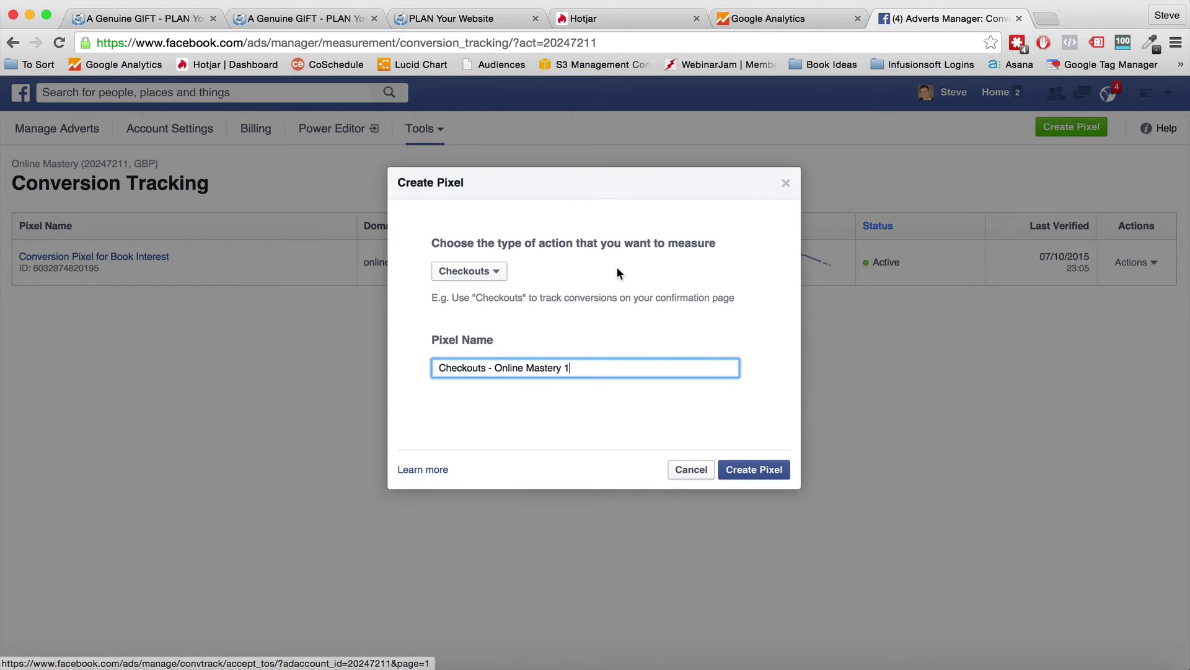
{"action": "left_click", "coordinate": [496, 271]}
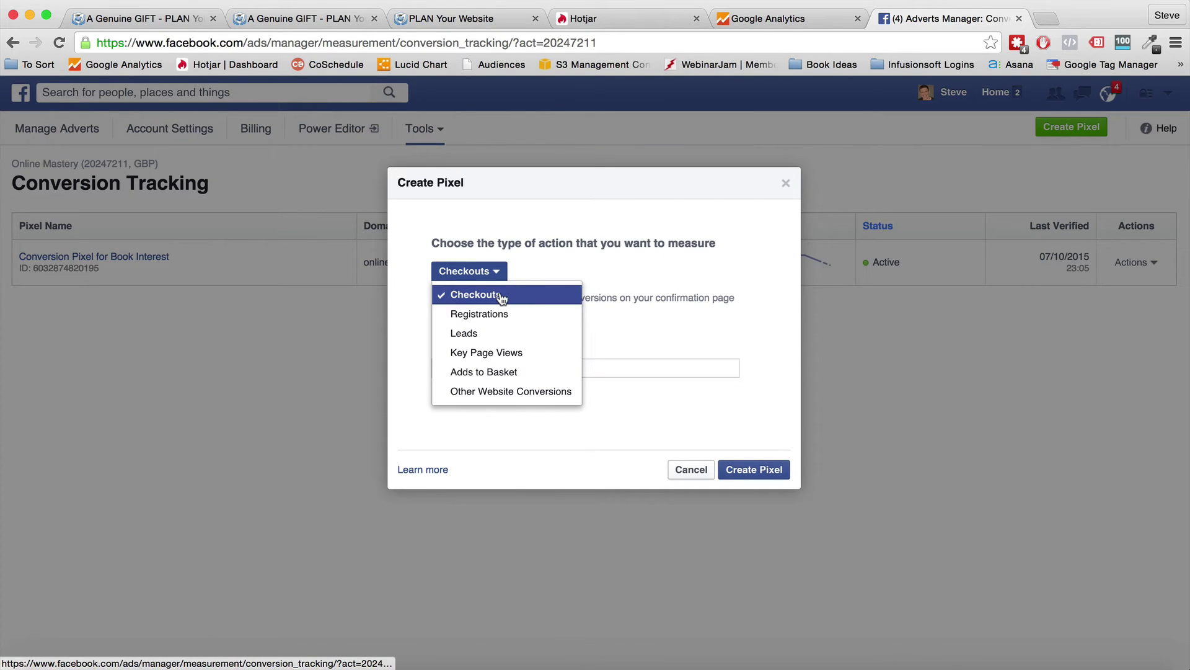
{"action": "left_click", "coordinate": [656, 262]}
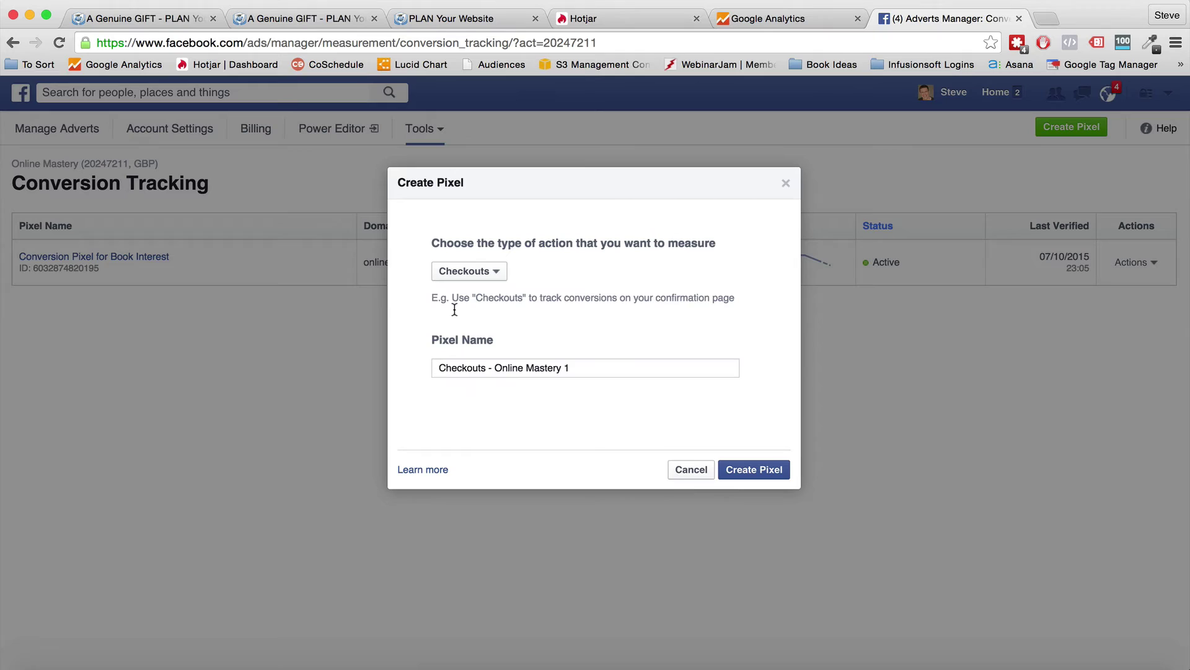
{"action": "left_click_drag", "start_coordinate": [571, 368], "coordinate": [396, 362]}
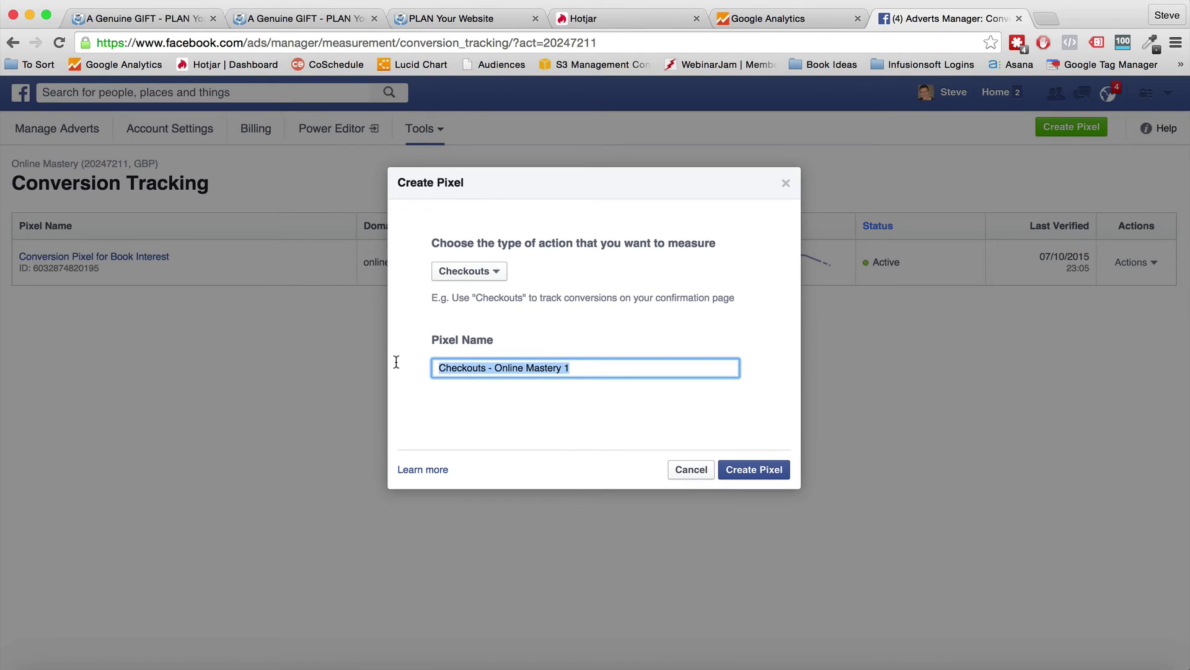
{"action": "type", "text": "Book "}
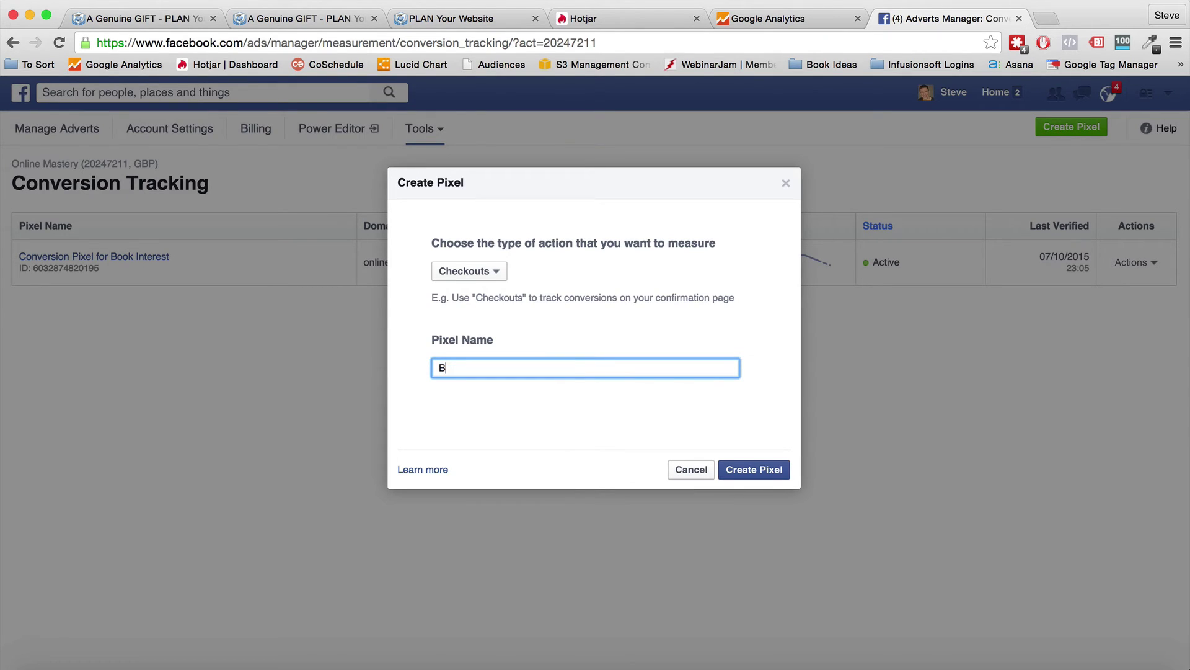
{"action": "type", "text": "Purchase"}
{"action": "left_click", "coordinate": [747, 473]}
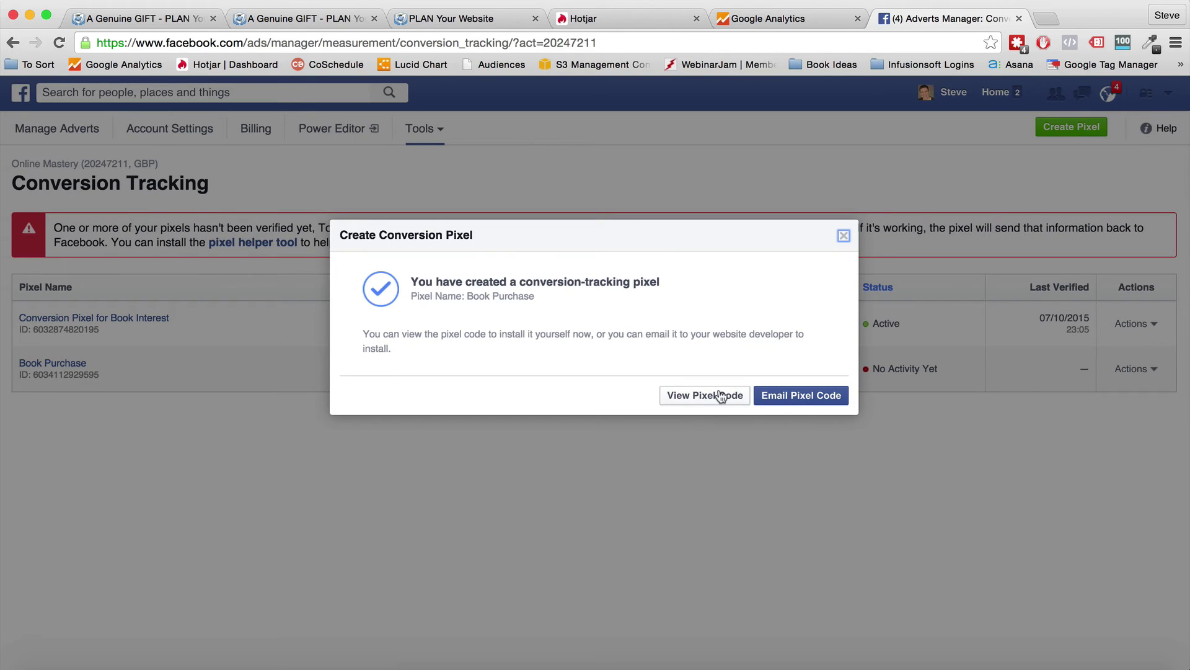
{"action": "left_click", "coordinate": [721, 396]}
{"action": "left_click", "coordinate": [471, 431]}
{"action": "key", "text": "super+c"}
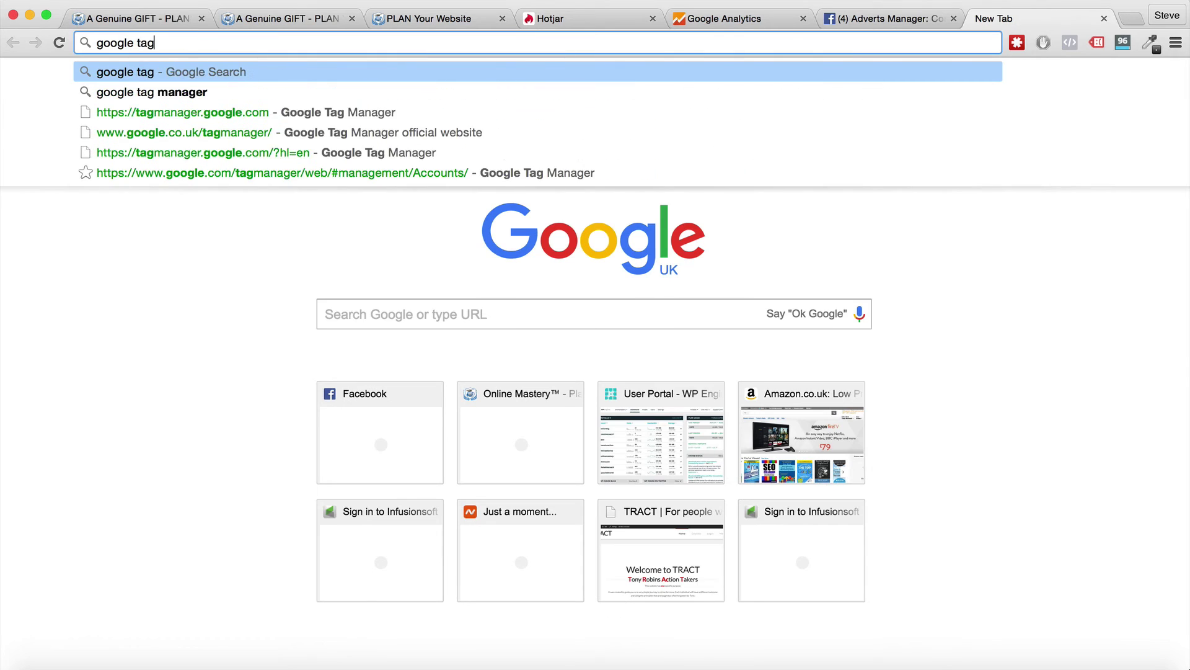
Step: Open Google Tag Manager and the Online Mastery Website Container (GTM-NWKWCN)
{"action": "key", "text": "Return"}
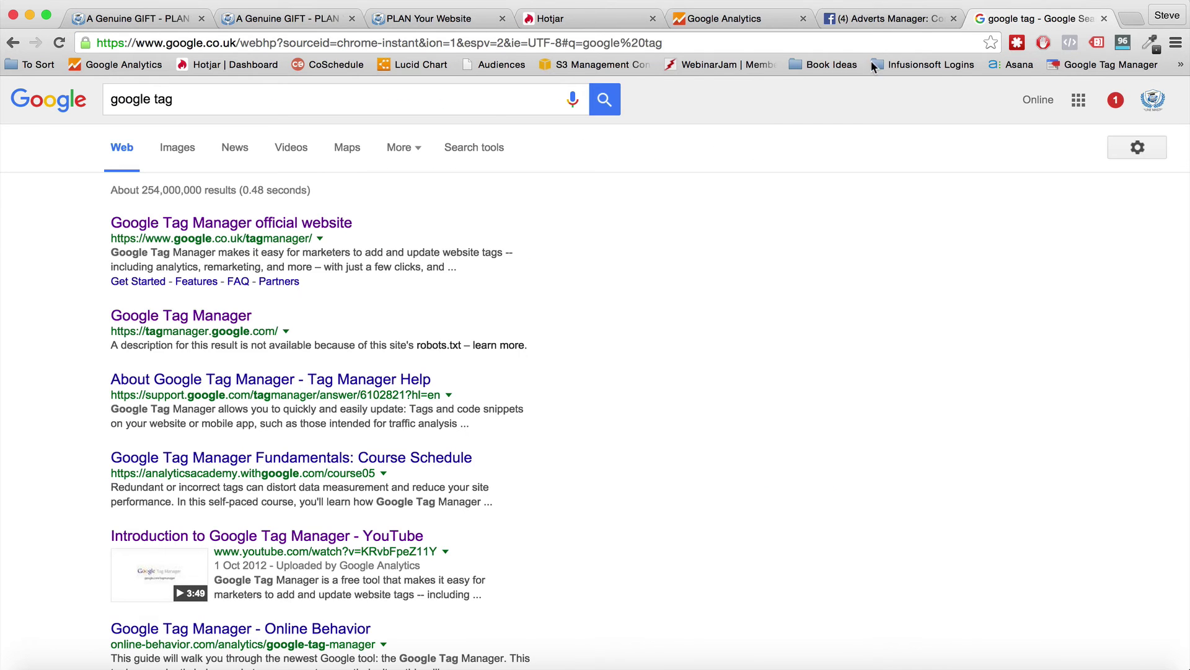
{"action": "left_click", "coordinate": [174, 313]}
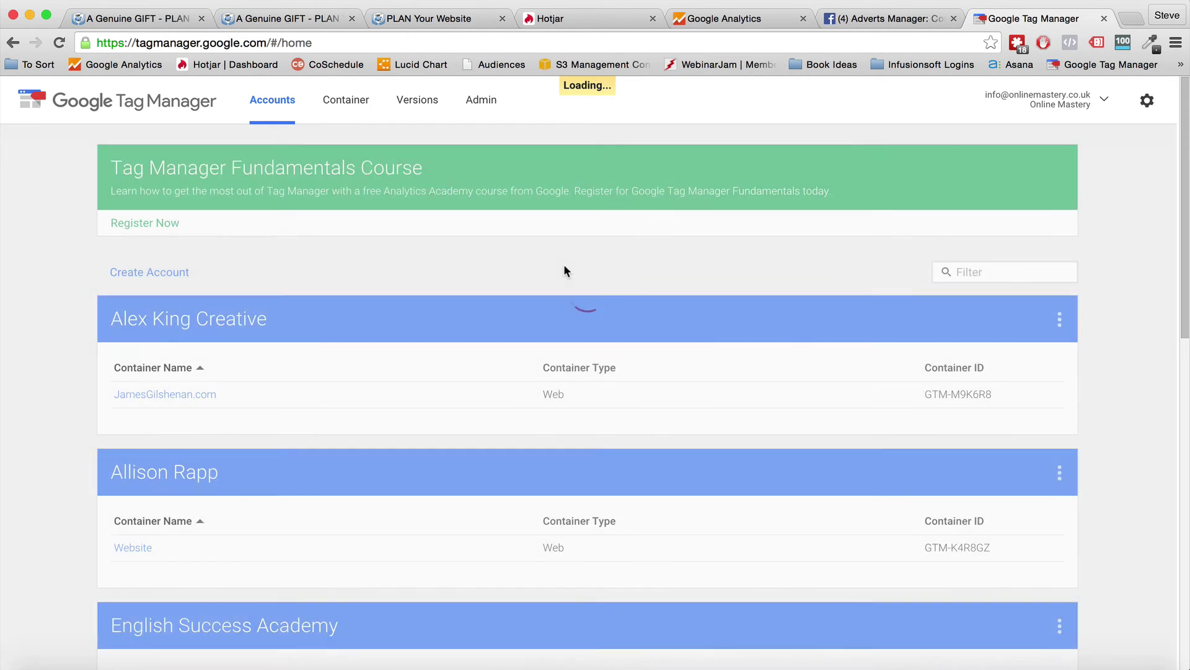
{"action": "scroll", "coordinate": [308, 333], "scroll_direction": "down", "scroll_amount": 10}
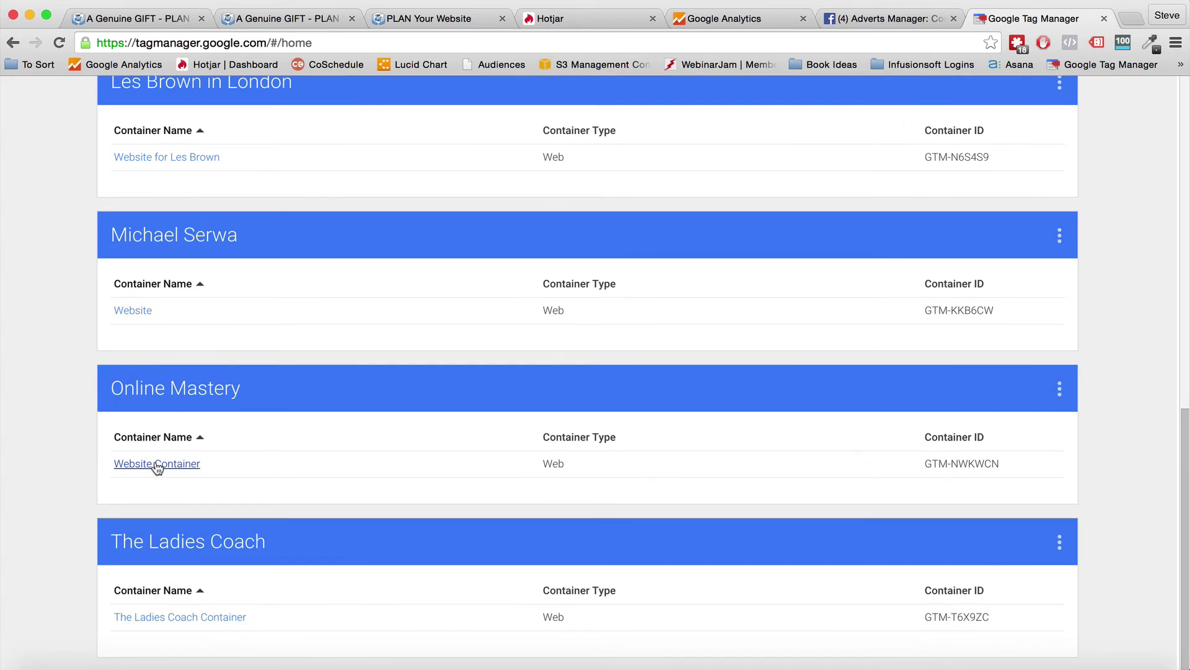
{"action": "left_click", "coordinate": [158, 464]}
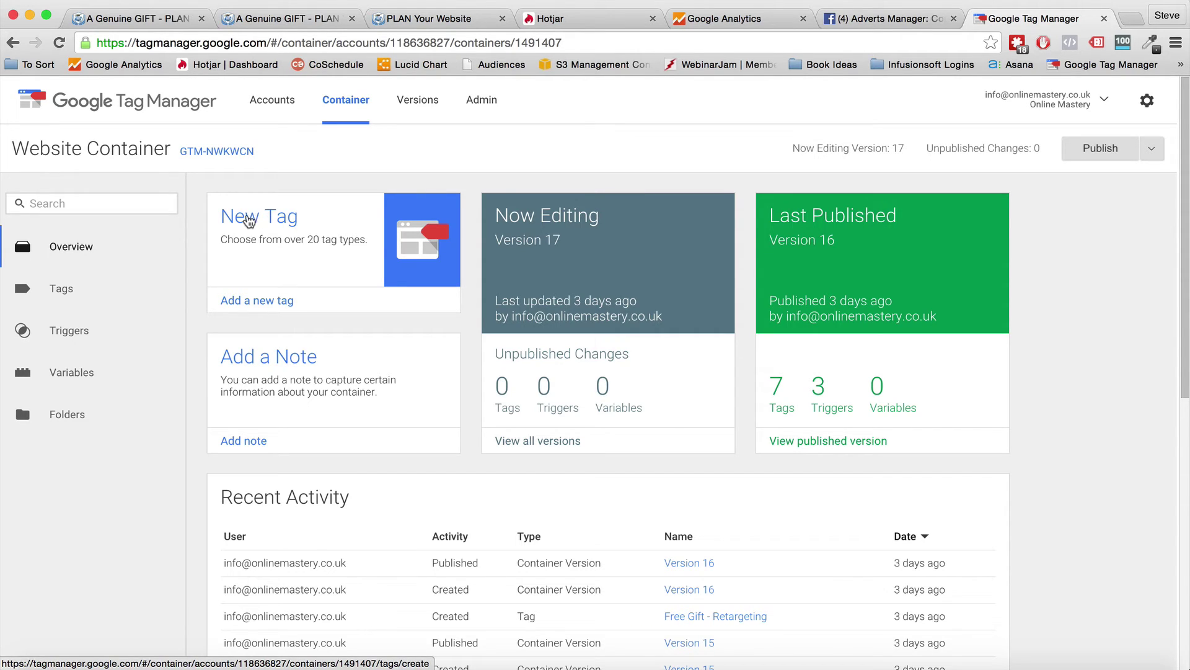
Step: Create a Custom HTML tag 'Facebook Conversion - Book Sale' containing the pasted Book Purchase pixel code
{"action": "left_click", "coordinate": [252, 220]}
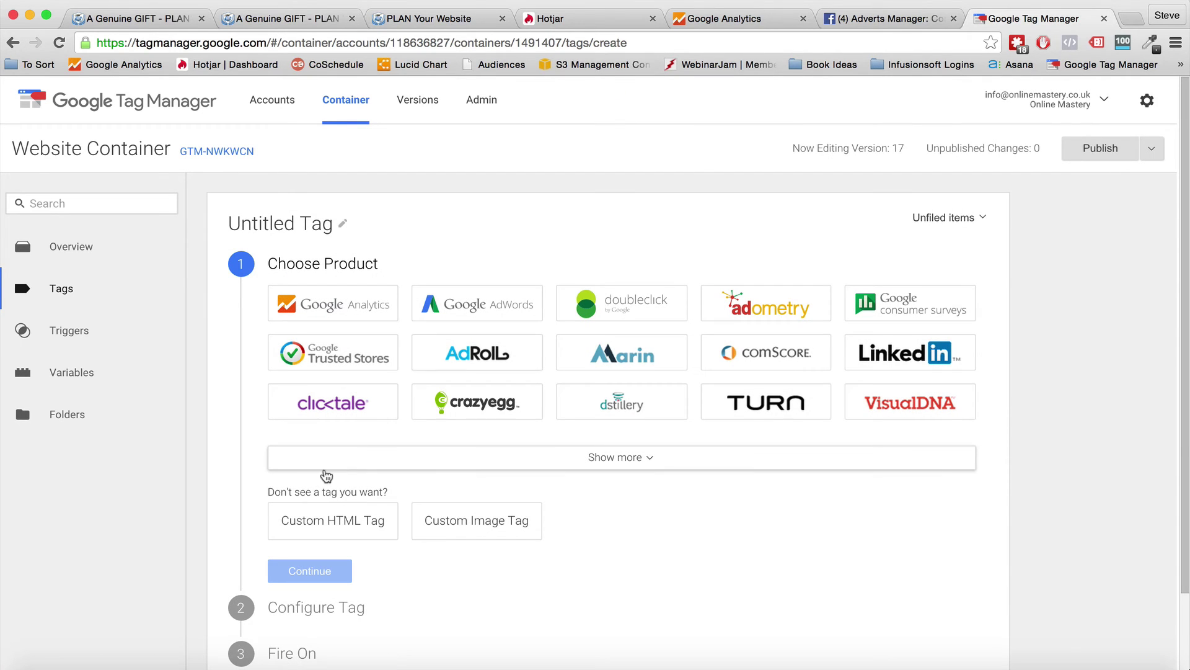
{"action": "left_click", "coordinate": [335, 520]}
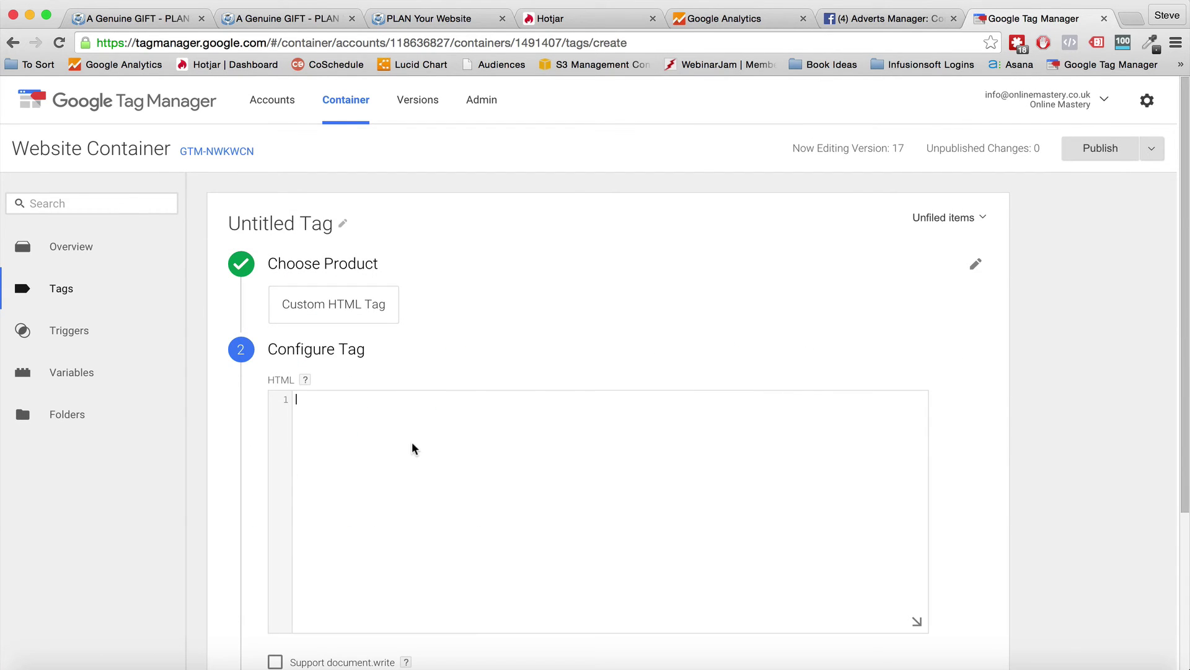
{"action": "key", "text": "super+v"}
{"action": "left_click", "coordinate": [305, 211]}
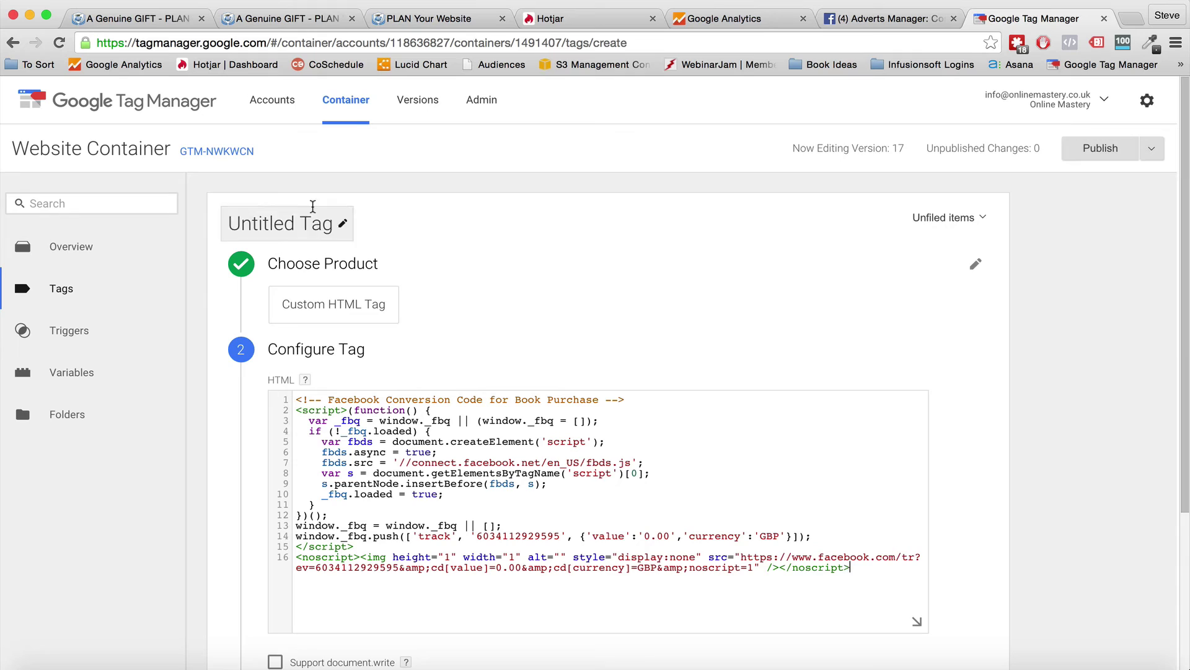
{"action": "key", "text": "super+a"}
{"action": "type", "text": "Book"}
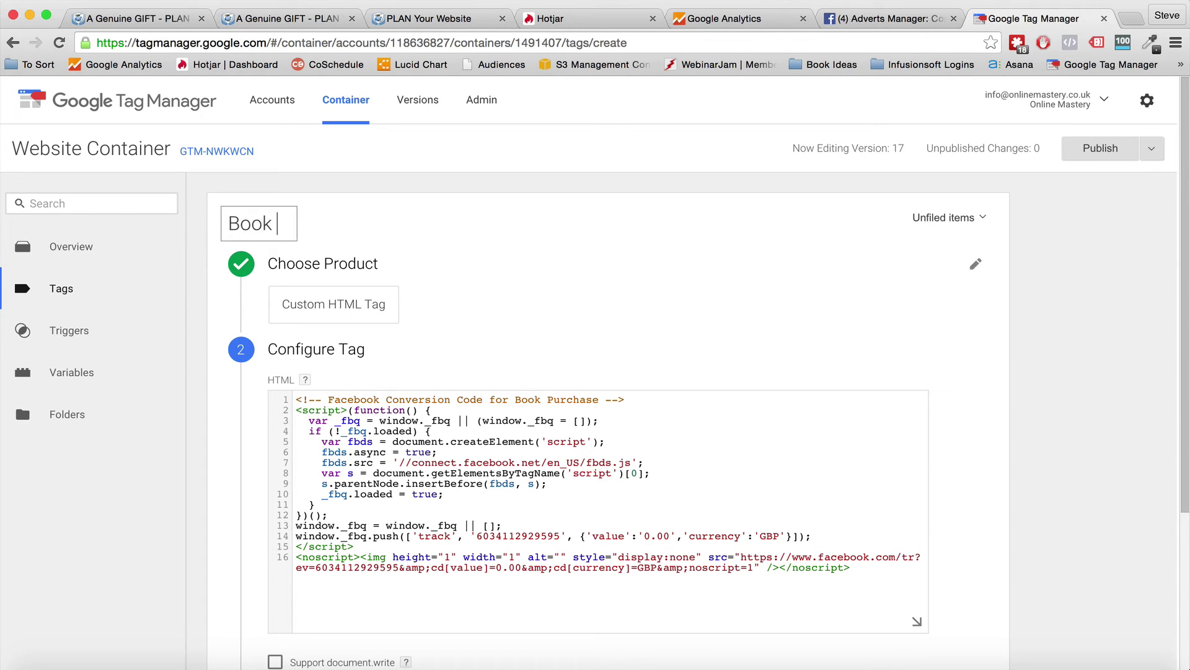
{"action": "key", "text": "super+a"}
{"action": "type", "text": "Facebook "}
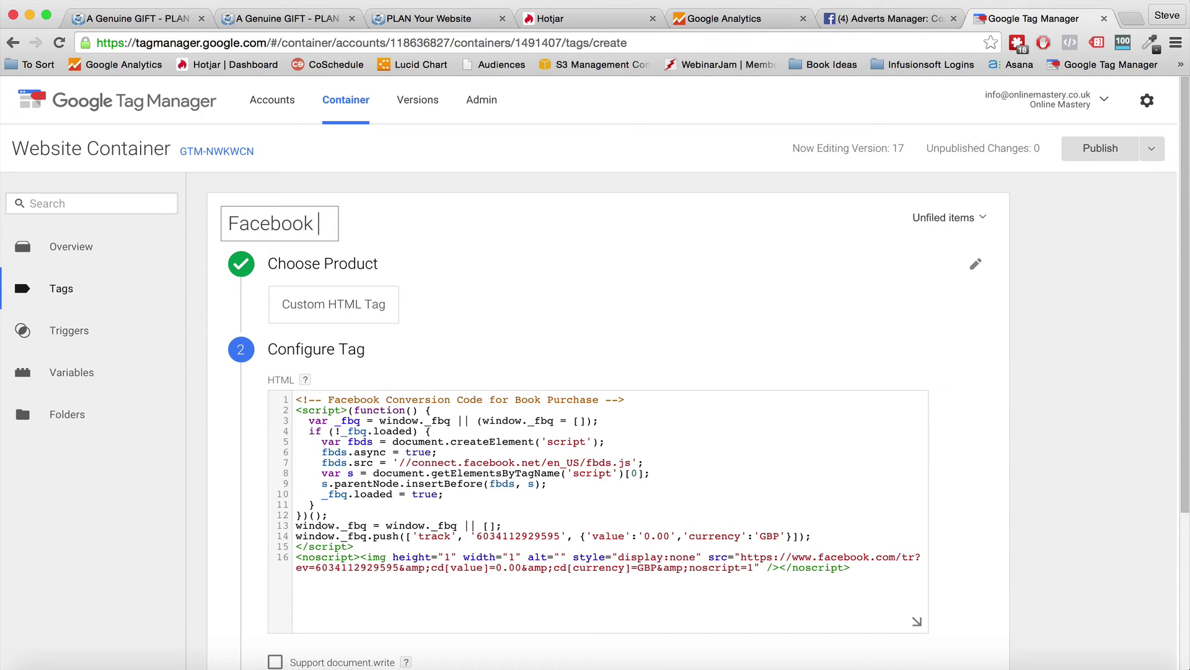
{"action": "type", "text": "Conversion - "}
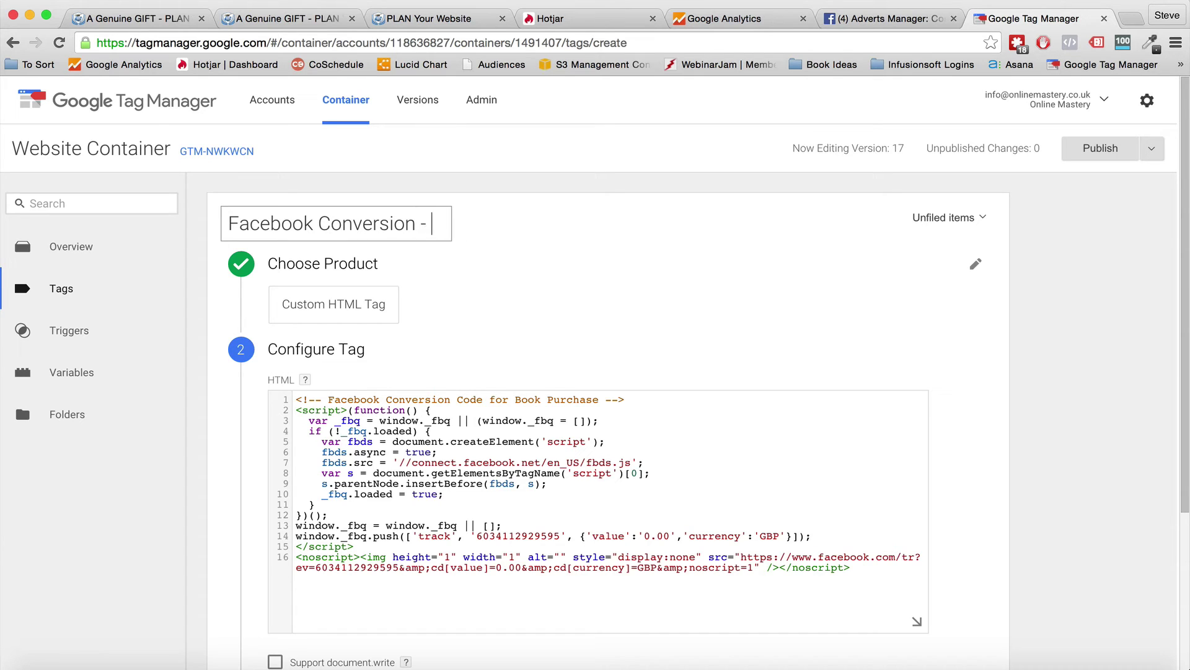
{"action": "type", "text": "Book Sale"}
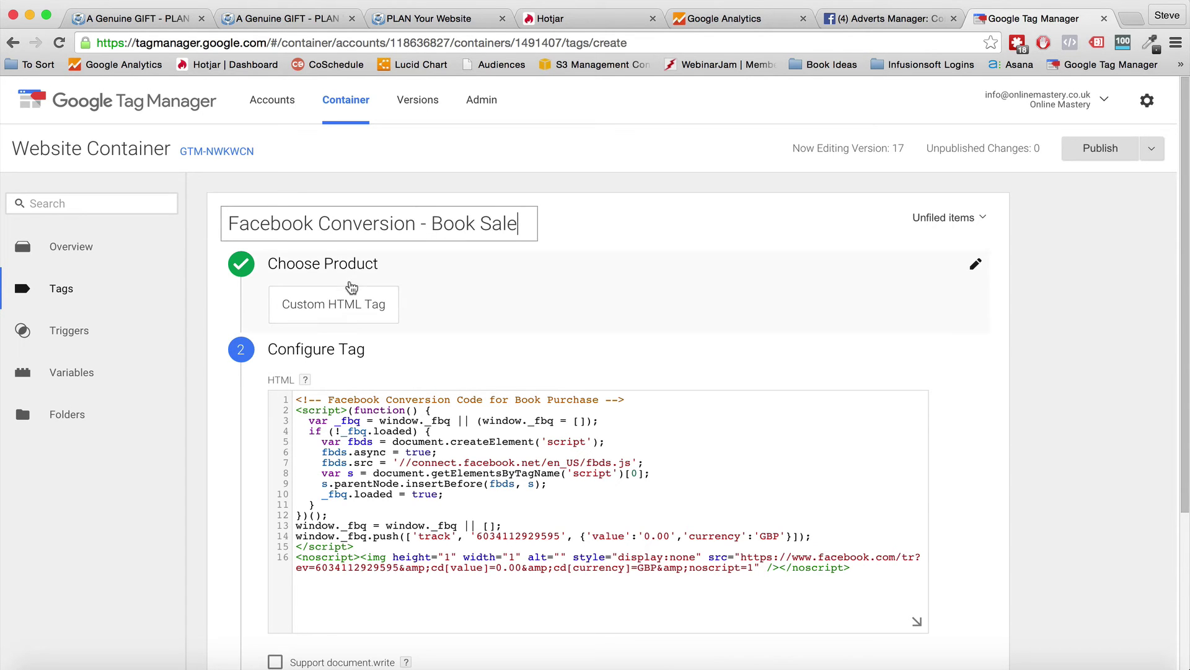
{"action": "scroll", "coordinate": [350, 282], "scroll_direction": "down", "scroll_amount": 3}
{"action": "left_click", "coordinate": [306, 526]}
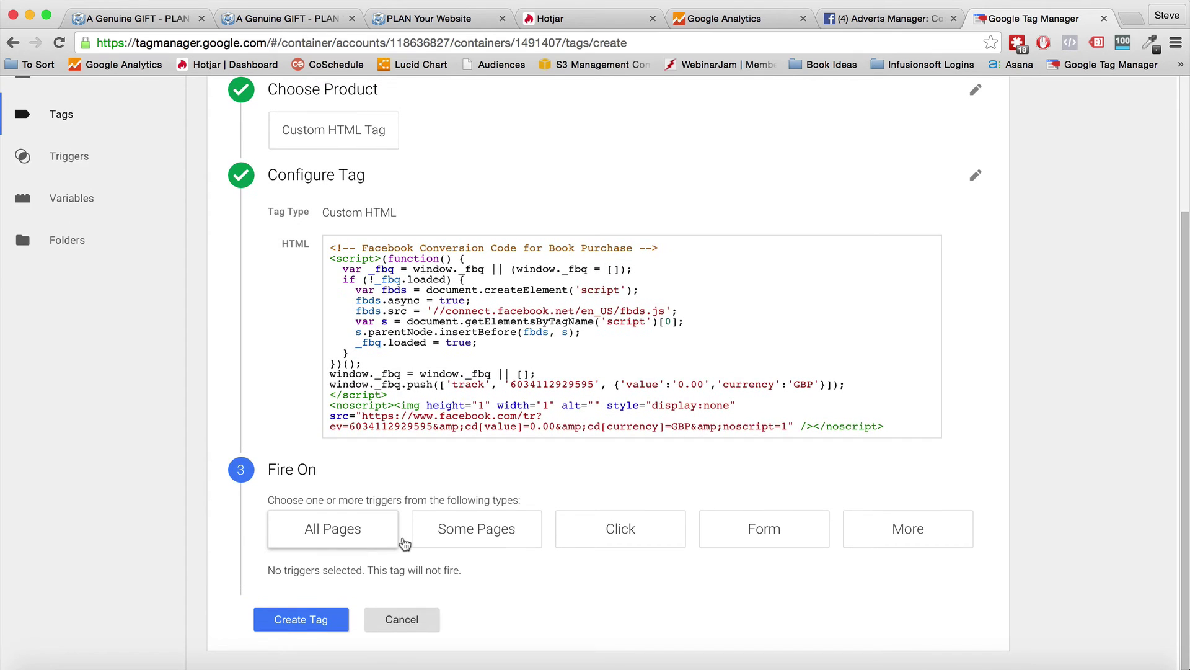
Step: Choose firing on specific pages and copy the /book/thanks/ page URL from the website
{"action": "left_click", "coordinate": [467, 541]}
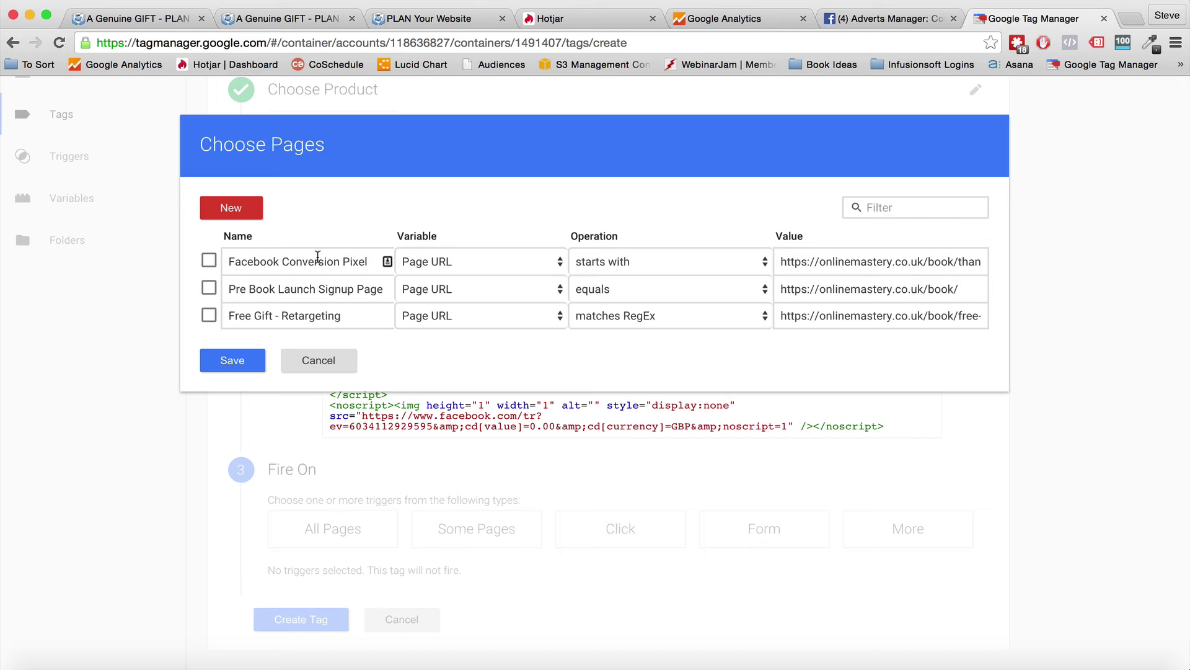
{"action": "left_click", "coordinate": [444, 19]}
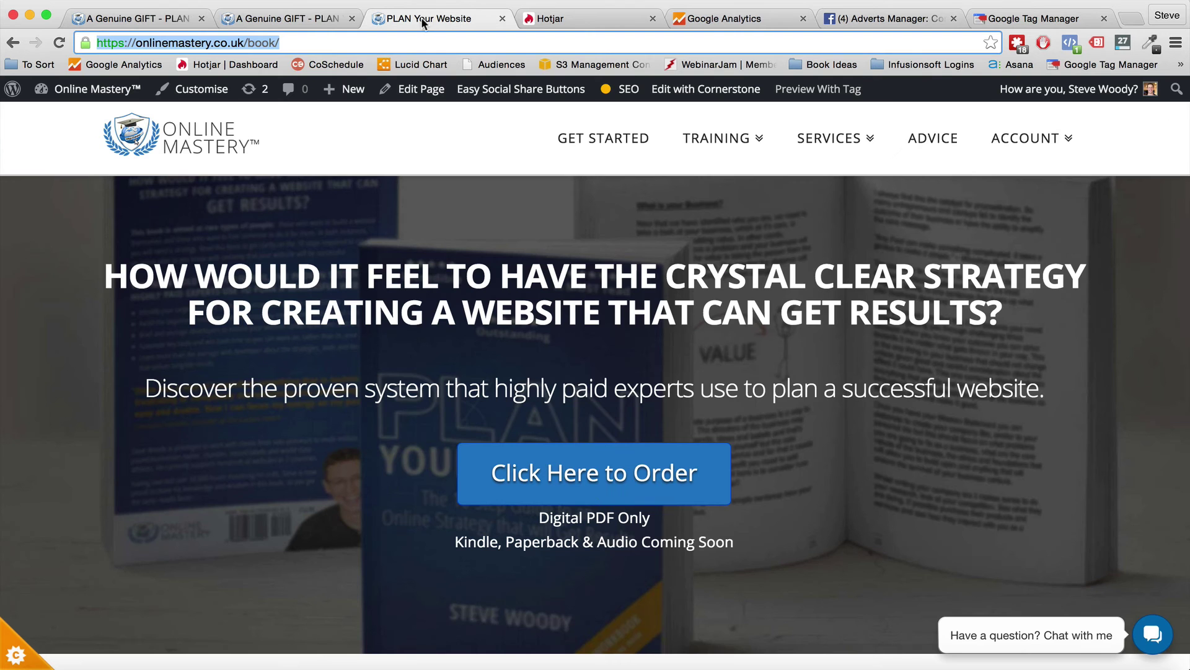
{"action": "left_click", "coordinate": [335, 42]}
{"action": "type", "text": "thanks"}
{"action": "key", "text": "Return"}
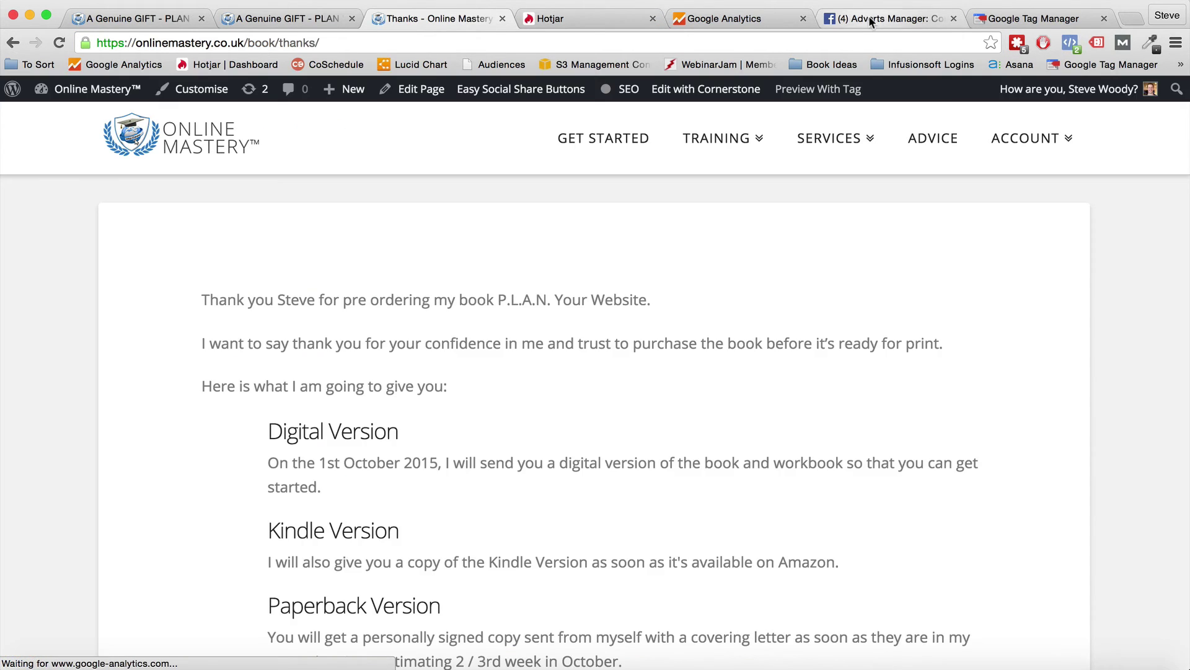
{"action": "left_click", "coordinate": [871, 19]}
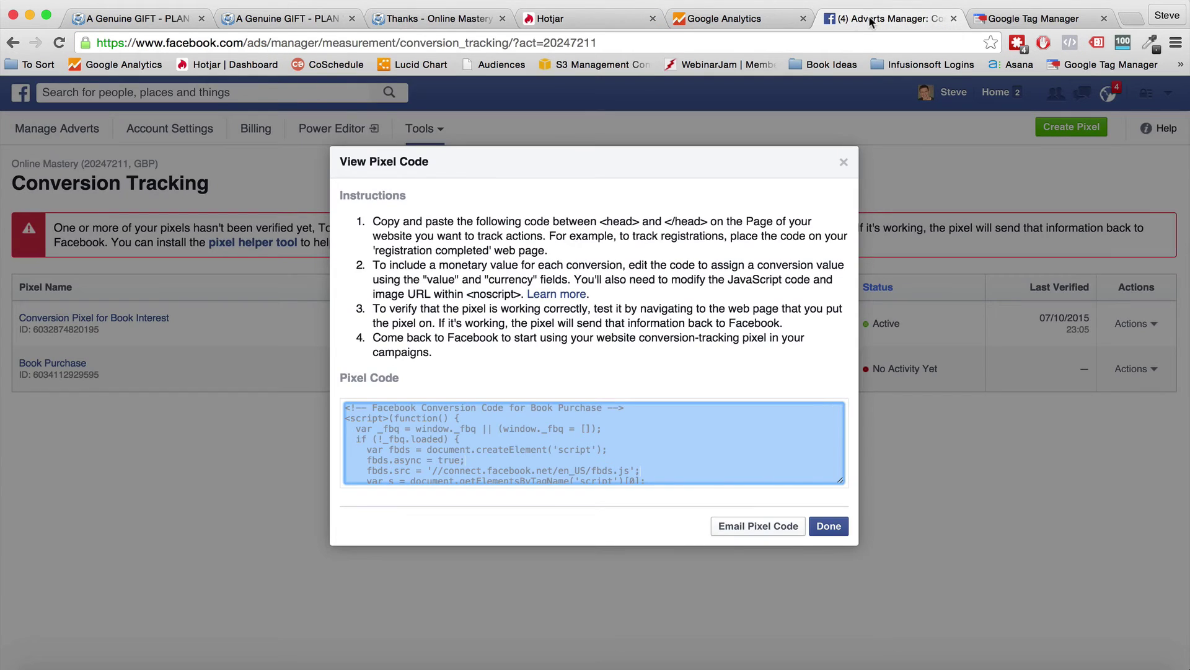
{"action": "left_click", "coordinate": [421, 19]}
{"action": "left_click", "coordinate": [409, 38]}
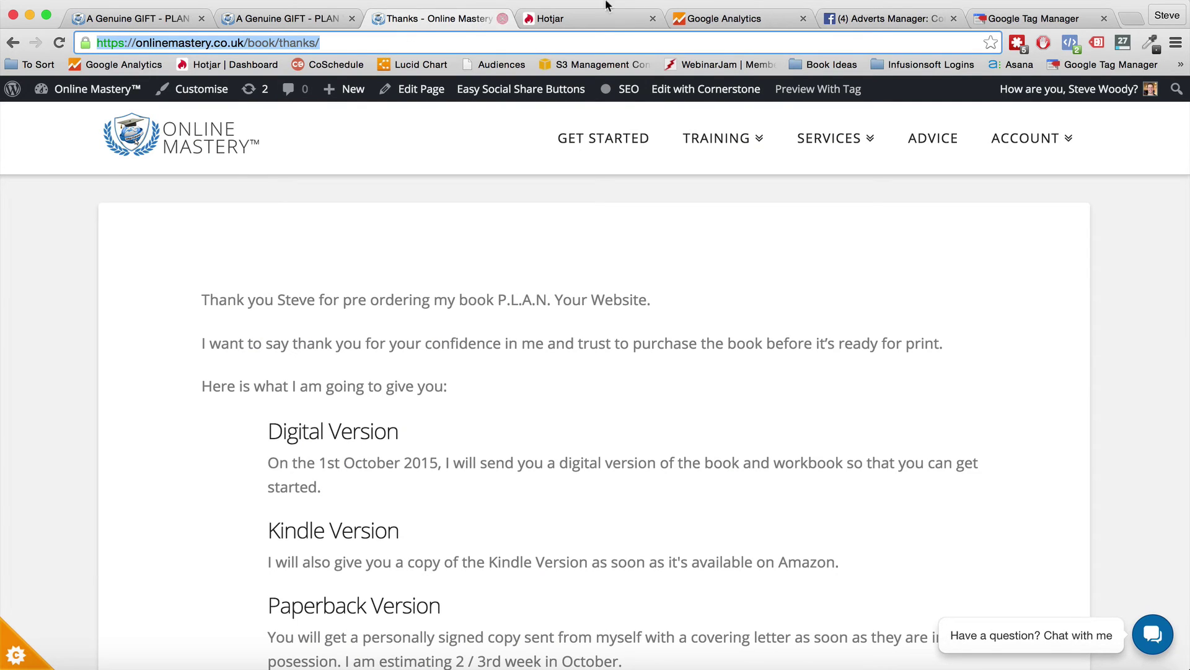
{"action": "left_click", "coordinate": [887, 18]}
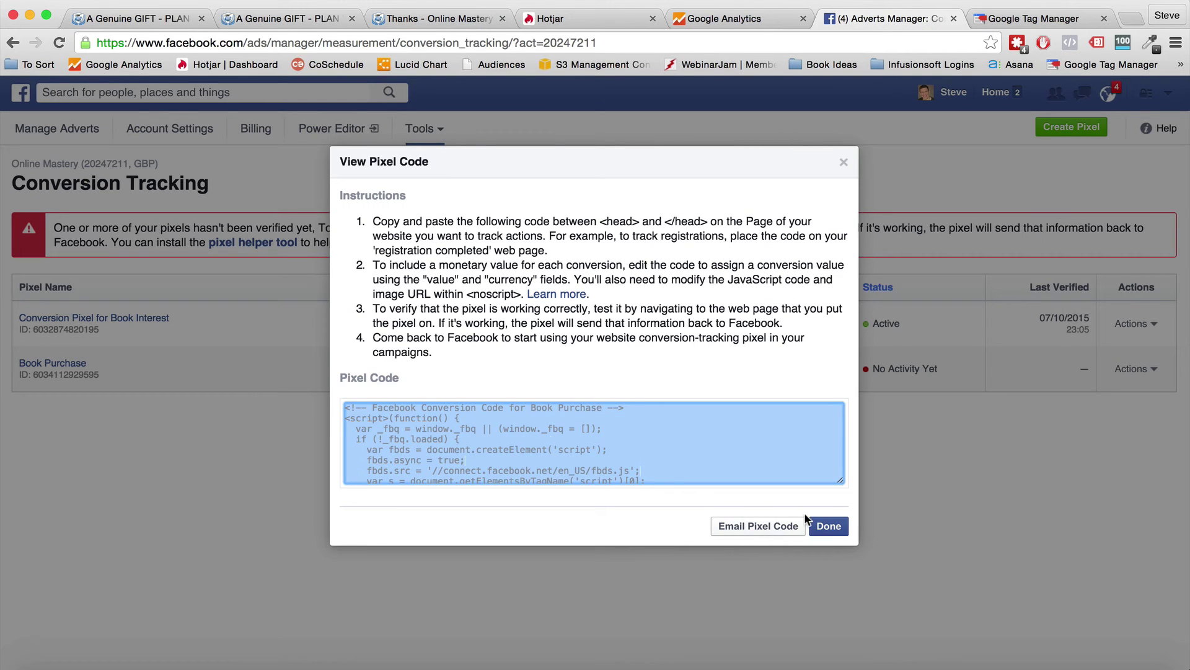
{"action": "left_click", "coordinate": [1043, 13]}
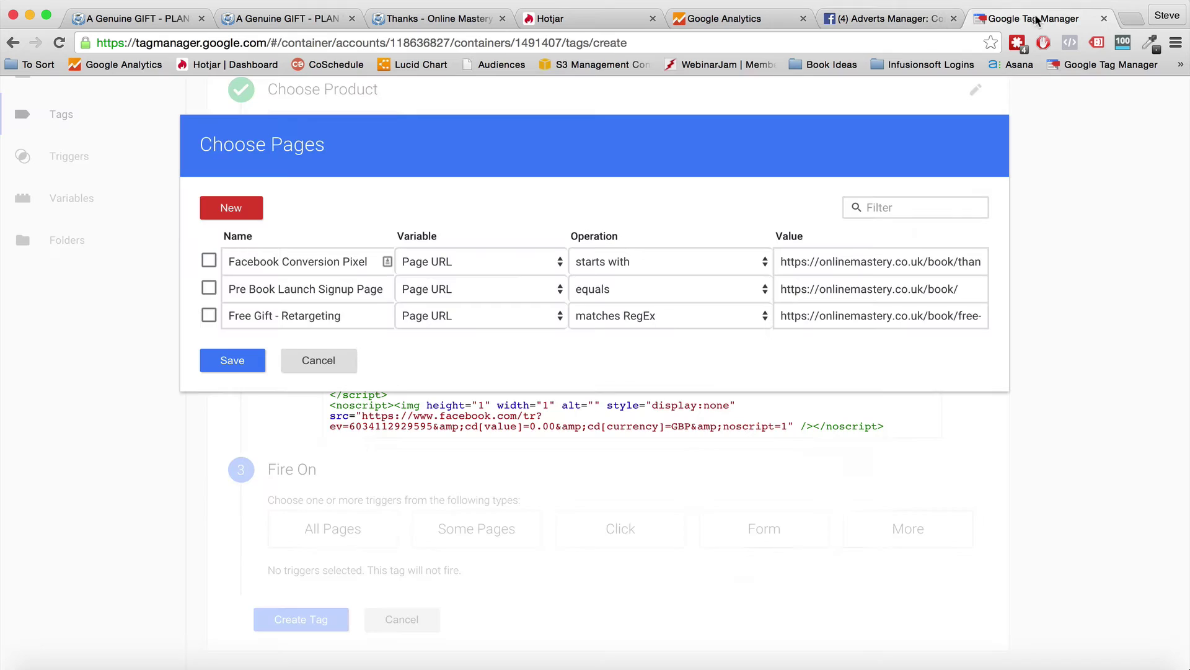
Step: Save a new 'Book Purchase Successful' trigger matching the pasted thanks page URL
{"action": "left_click", "coordinate": [225, 211]}
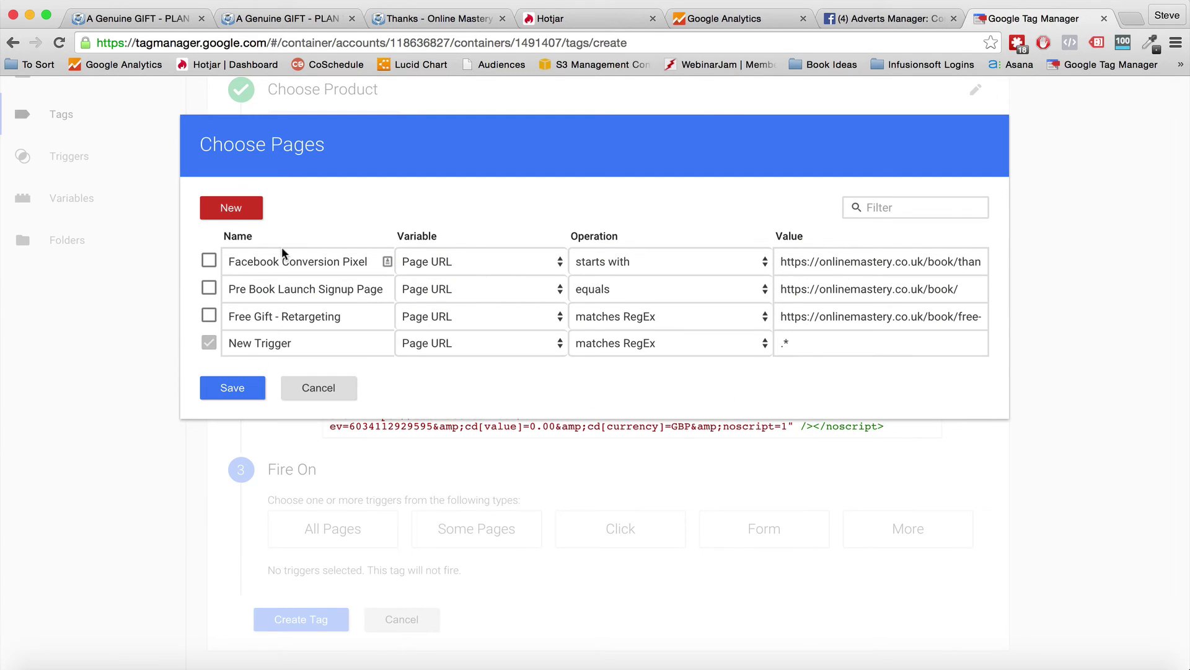
{"action": "left_click_drag", "start_coordinate": [317, 350], "coordinate": [180, 347]}
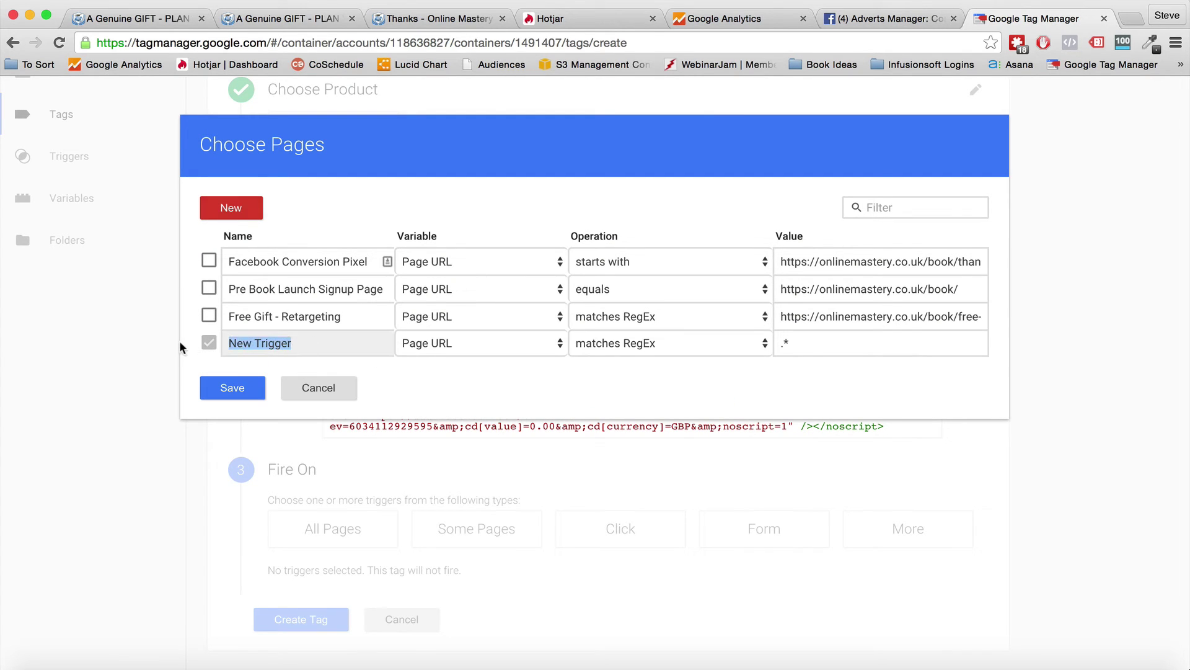
{"action": "type", "text": "Book Than"}
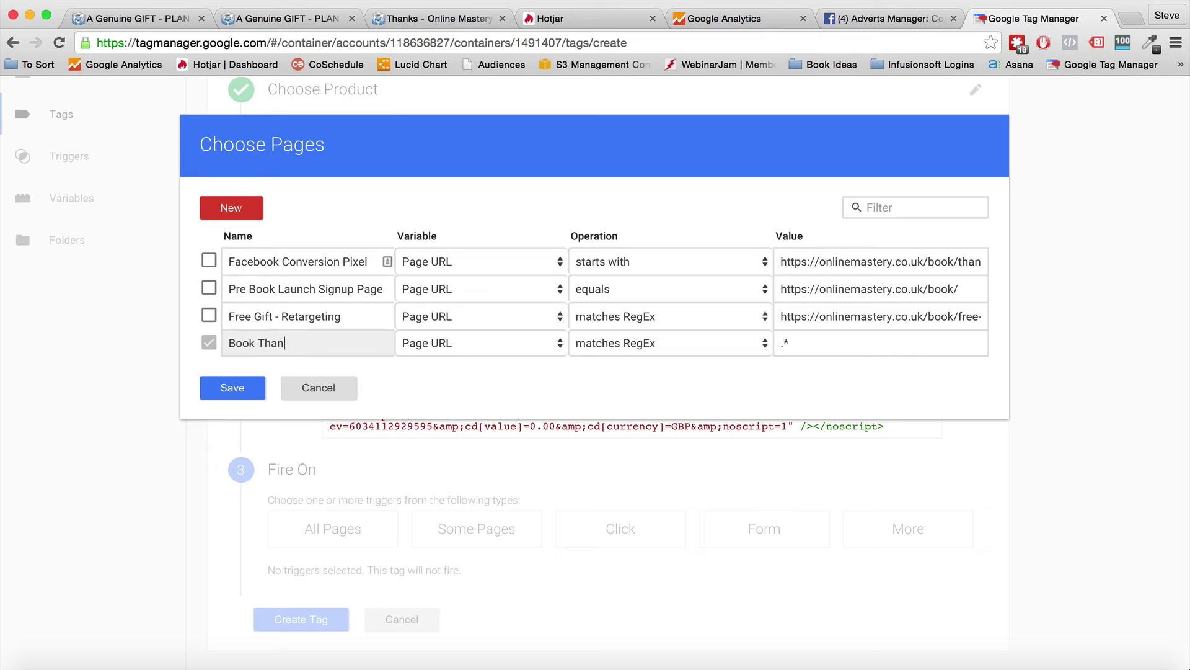
{"action": "key", "text": "BackSpace"}
{"action": "key", "text": "BackSpace"}
{"action": "key", "text": "BackSpace"}
{"action": "key", "text": "BackSpace"}
{"action": "type", "text": "Purchase Successful"}
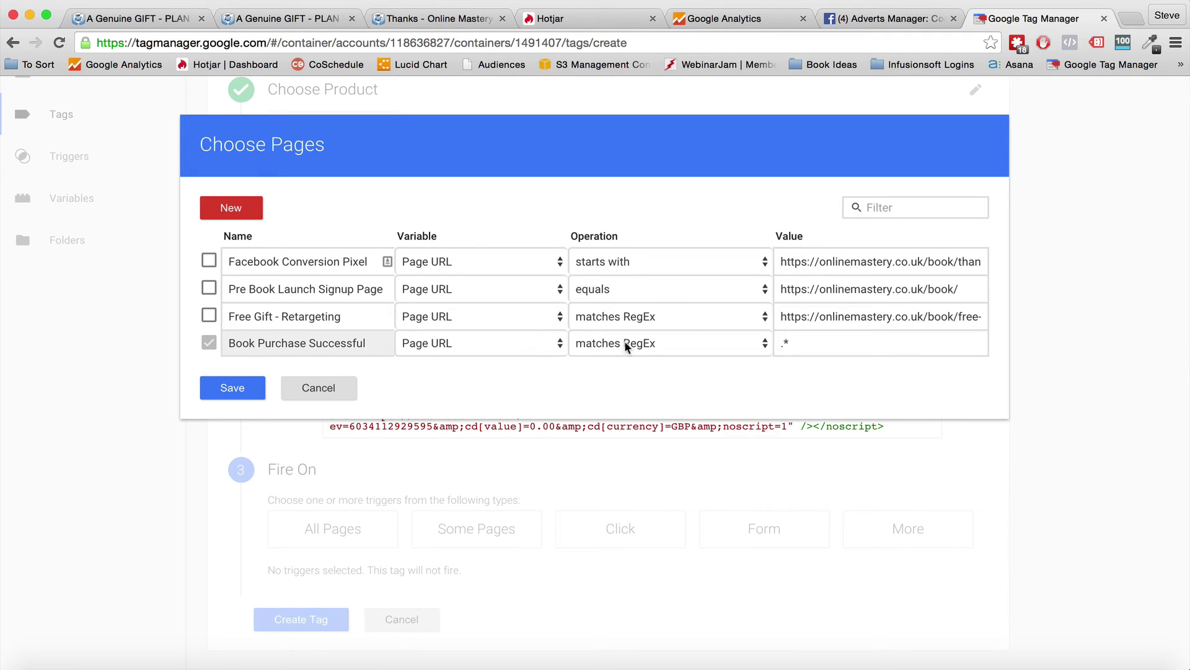
{"action": "left_click", "coordinate": [823, 341]}
{"action": "key", "text": "super+v"}
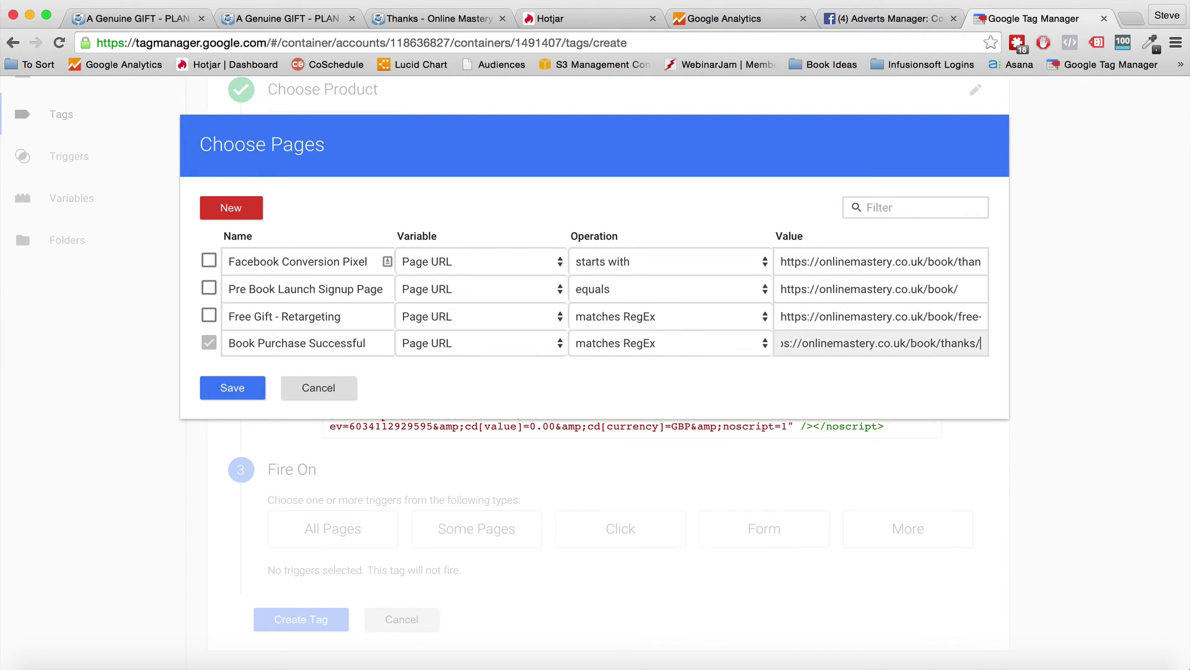
{"action": "left_click", "coordinate": [233, 389]}
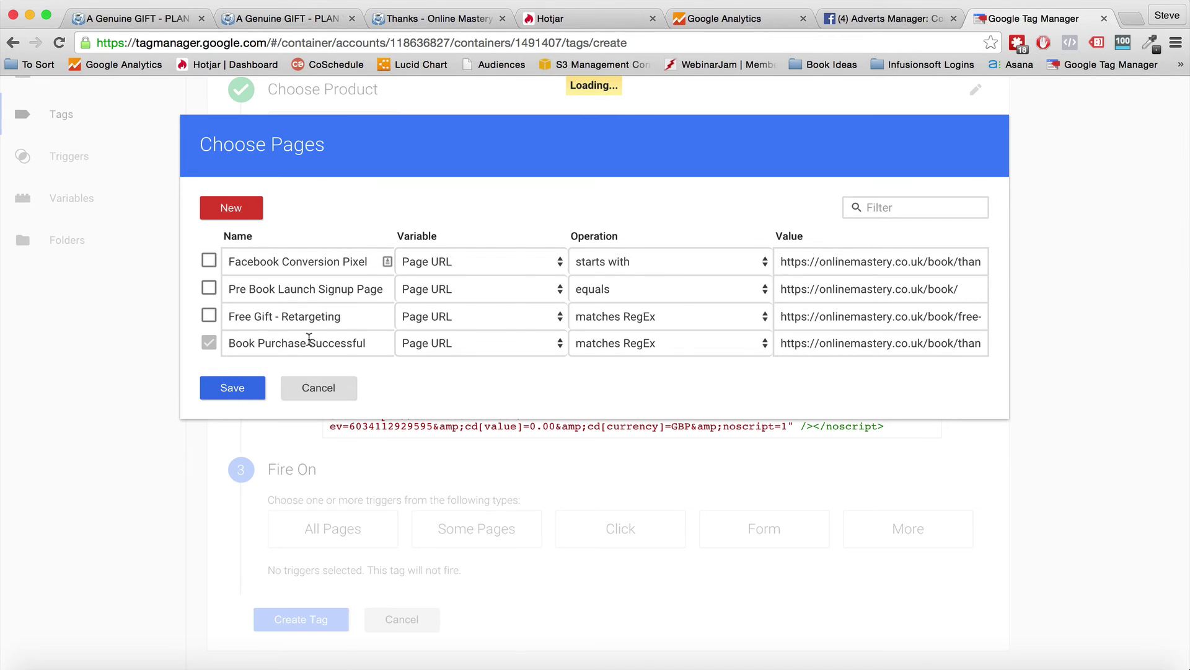
{"action": "scroll", "coordinate": [340, 500], "scroll_direction": "down", "scroll_amount": 2}
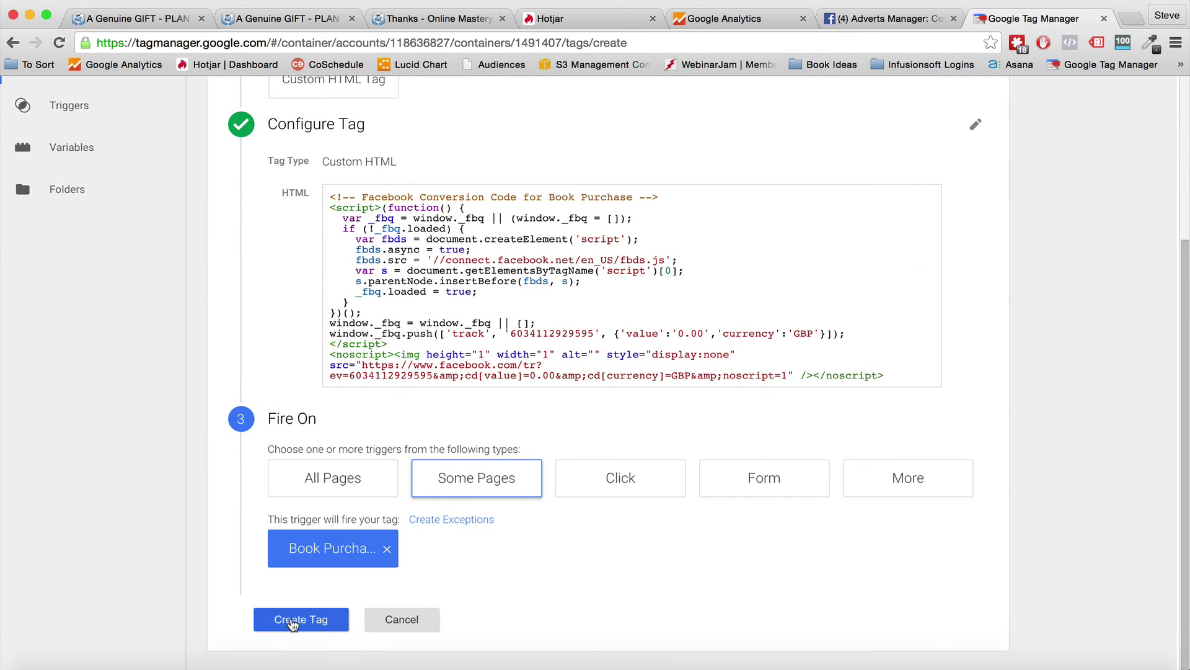
Step: Create the Facebook Conversion - Book Sale tag and check the thanks page with Pixel Helper
{"action": "left_click", "coordinate": [292, 623]}
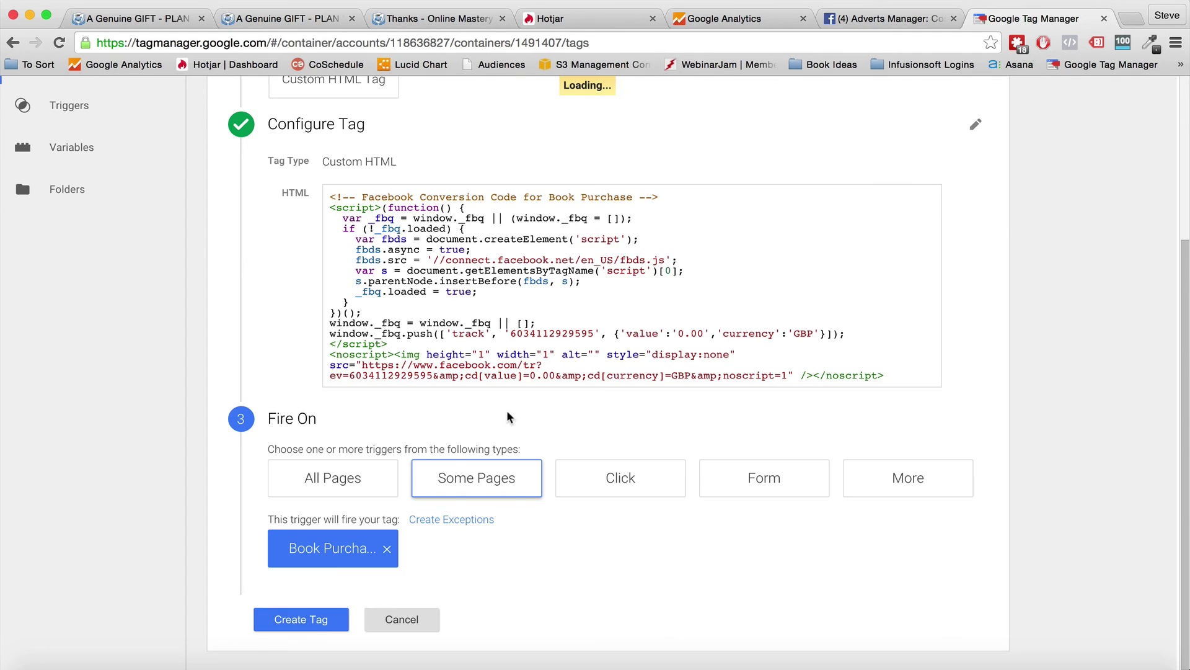
{"action": "left_click", "coordinate": [444, 20]}
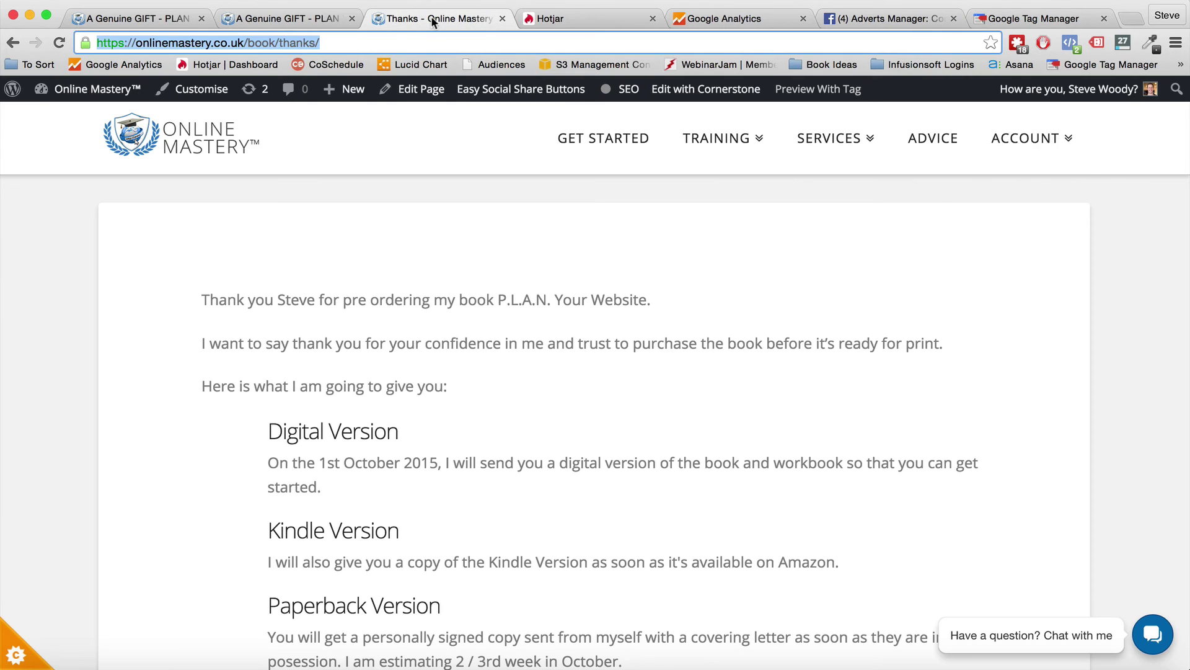
{"action": "left_click", "coordinate": [1070, 42]}
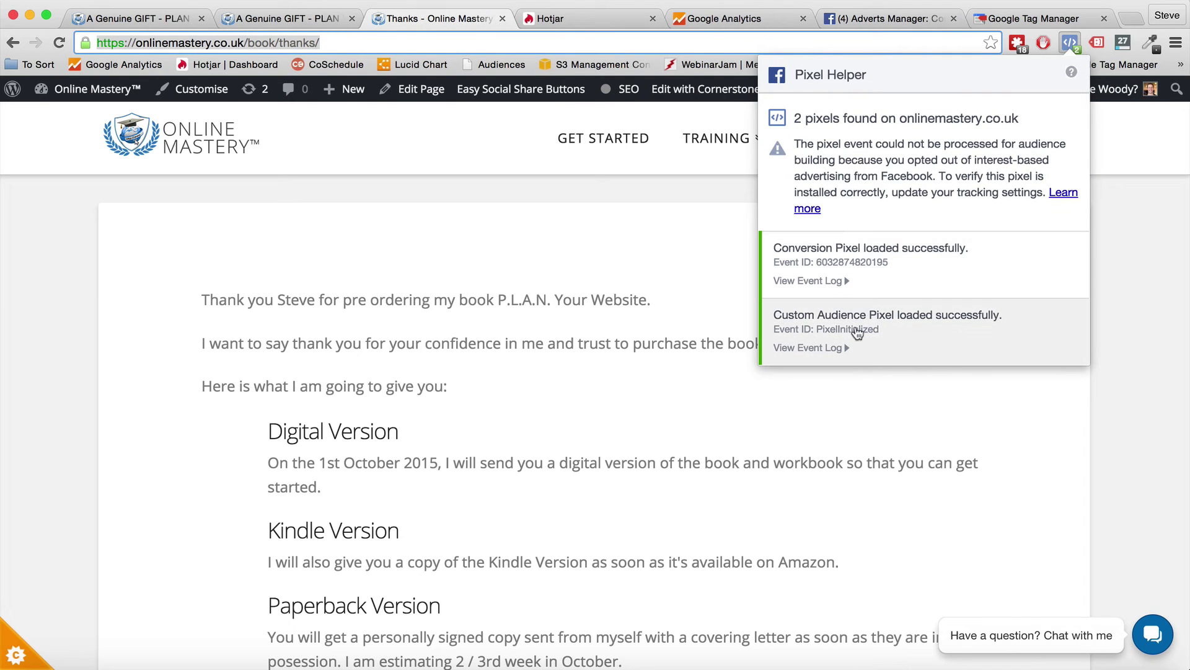
{"action": "left_click", "coordinate": [1144, 214]}
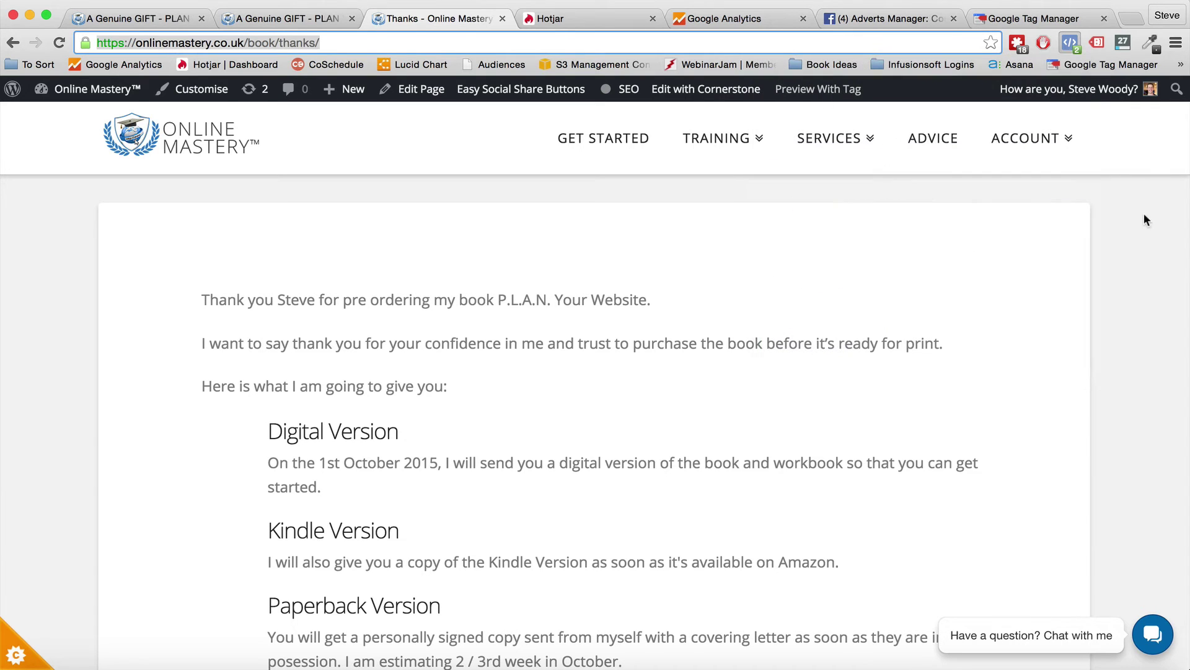
Step: Publish the container changes live as Version 17
{"action": "left_click", "coordinate": [1018, 22]}
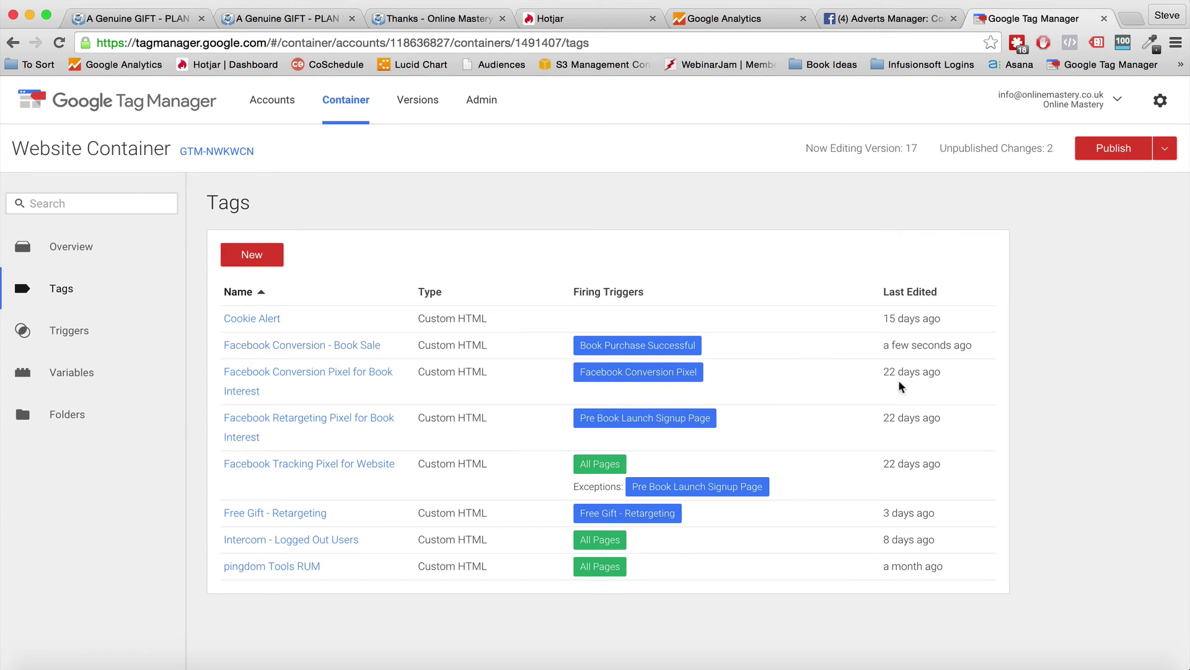
{"action": "left_click", "coordinate": [1110, 155]}
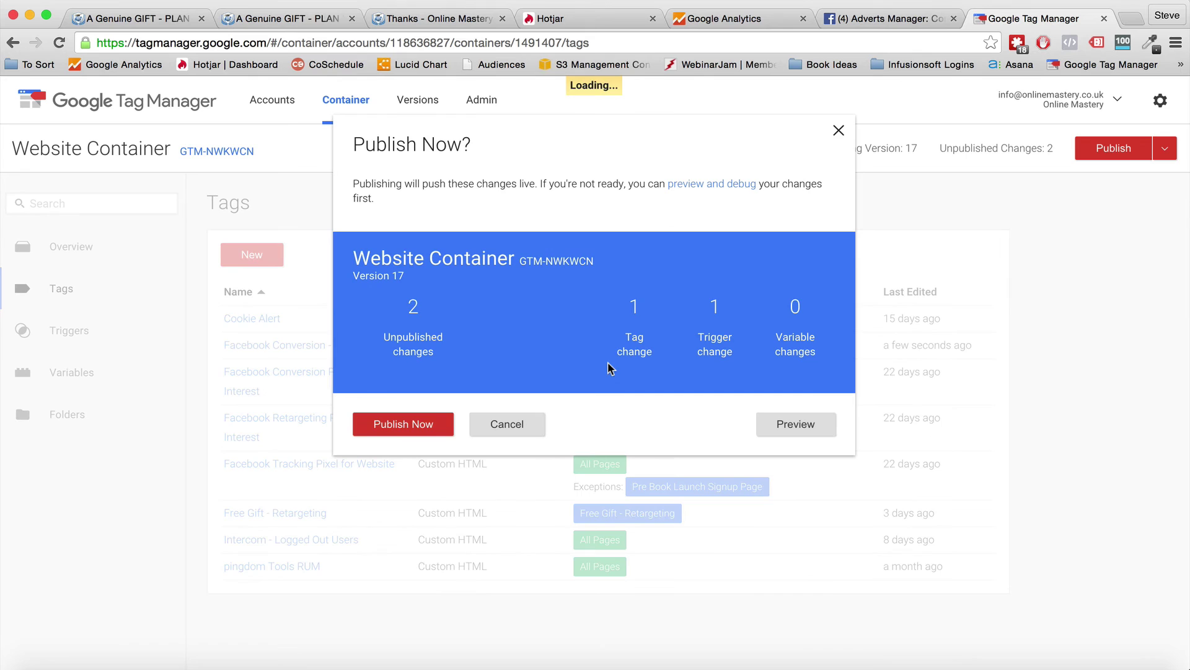
{"action": "left_click", "coordinate": [428, 428]}
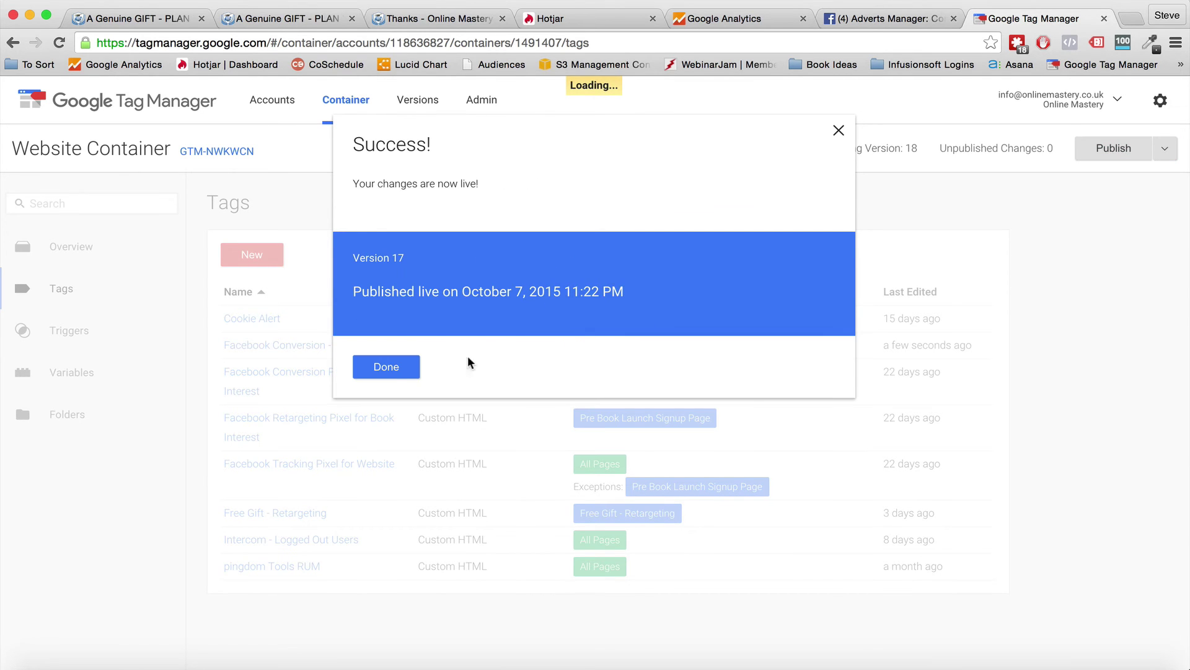
{"action": "left_click", "coordinate": [384, 367]}
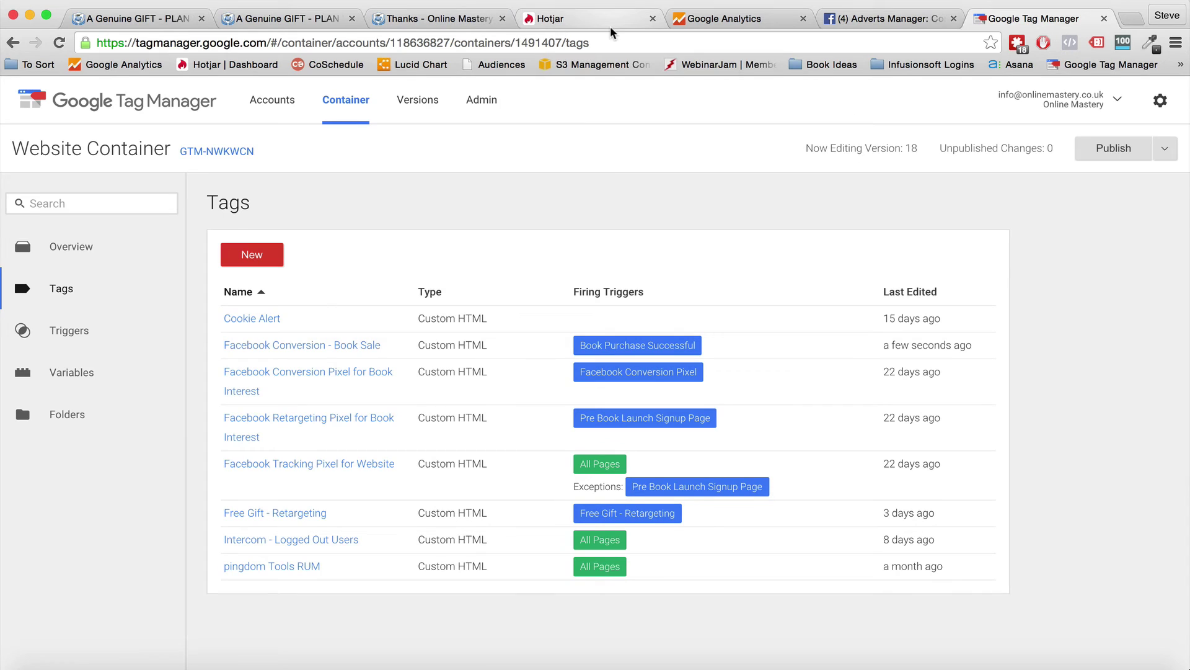
Step: Reload the /book/thanks/ page and confirm Facebook Pixel Helper reports 3 pixels firing
{"action": "left_click", "coordinate": [426, 20]}
{"action": "left_click", "coordinate": [58, 42]}
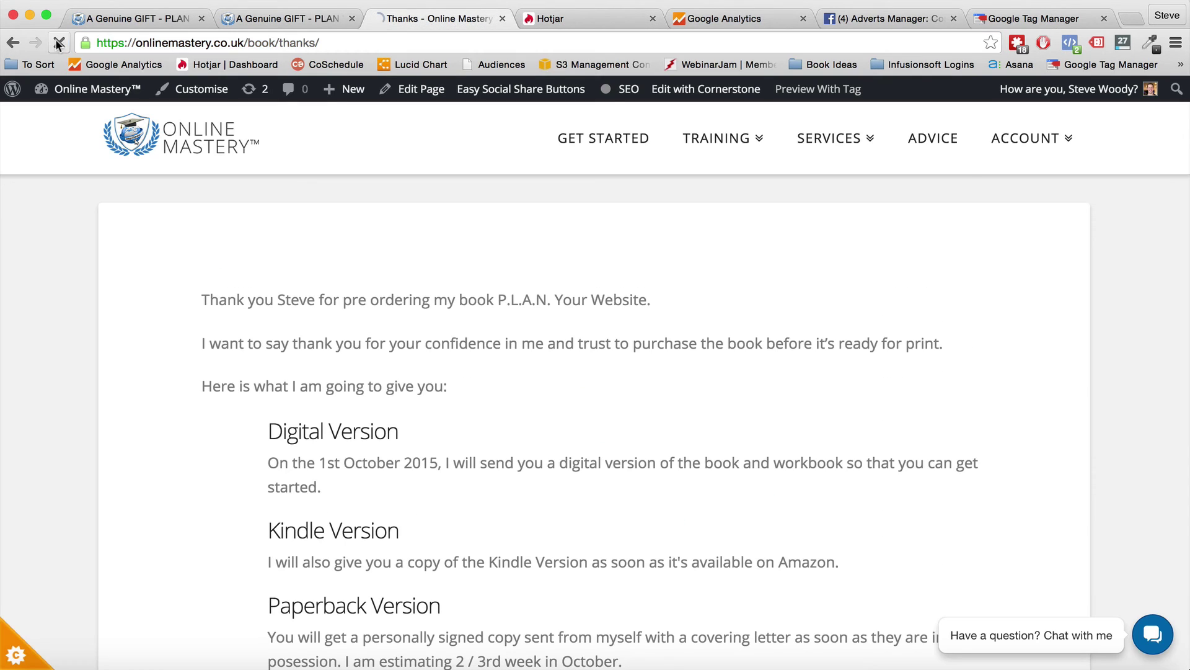
{"action": "left_click", "coordinate": [1068, 42]}
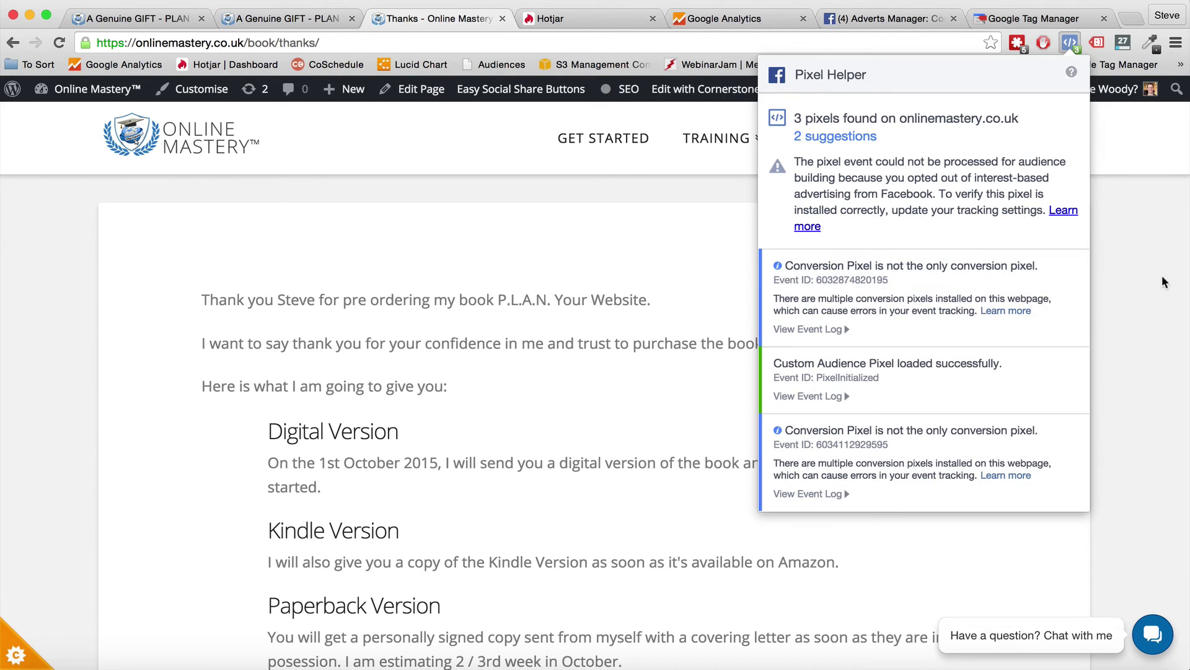
{"action": "left_click", "coordinate": [1125, 304]}
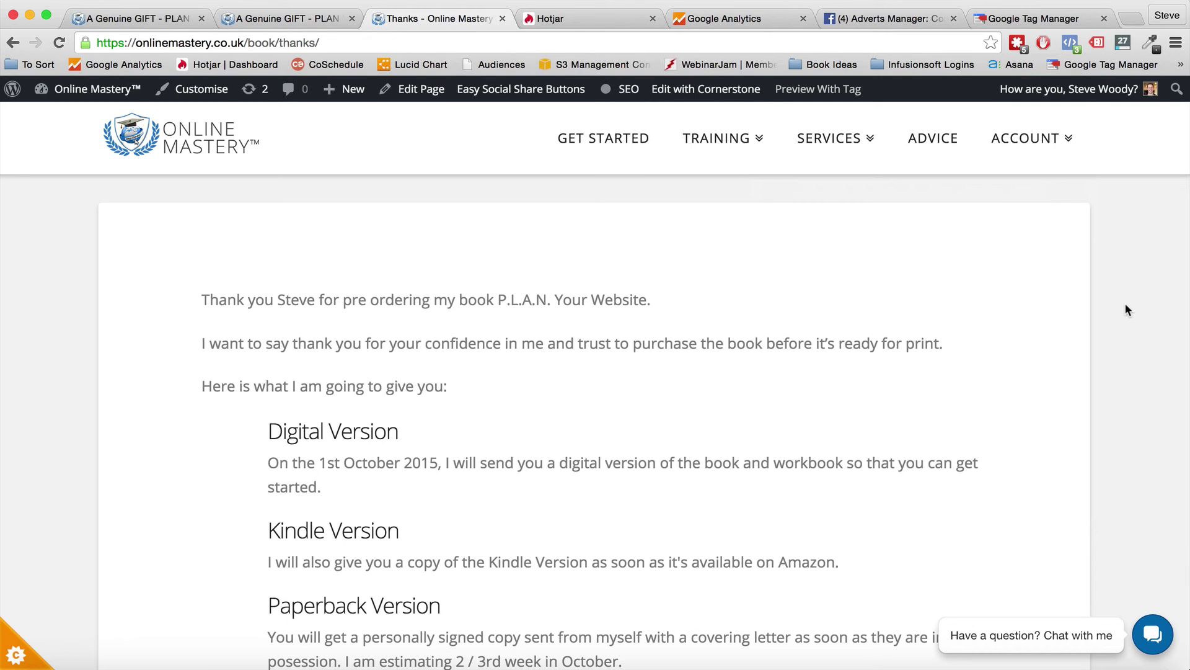
Step: Close the pixel code window and go to the Audiences page in Adverts Manager
{"action": "left_click", "coordinate": [874, 19]}
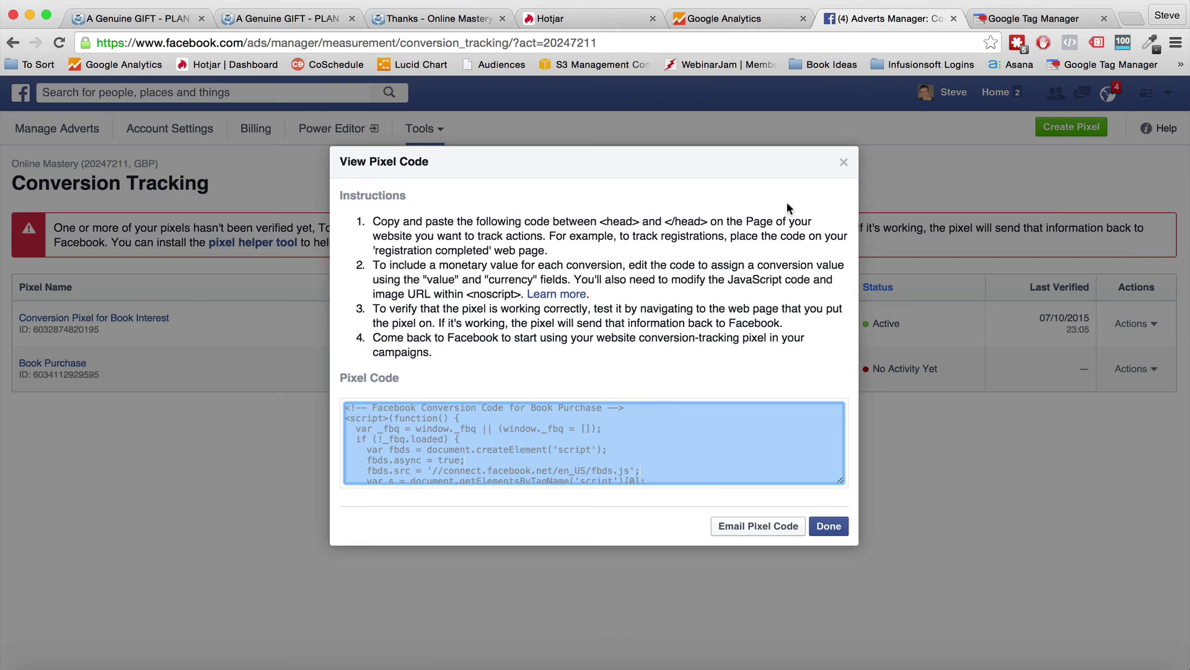
{"action": "left_click", "coordinate": [846, 163]}
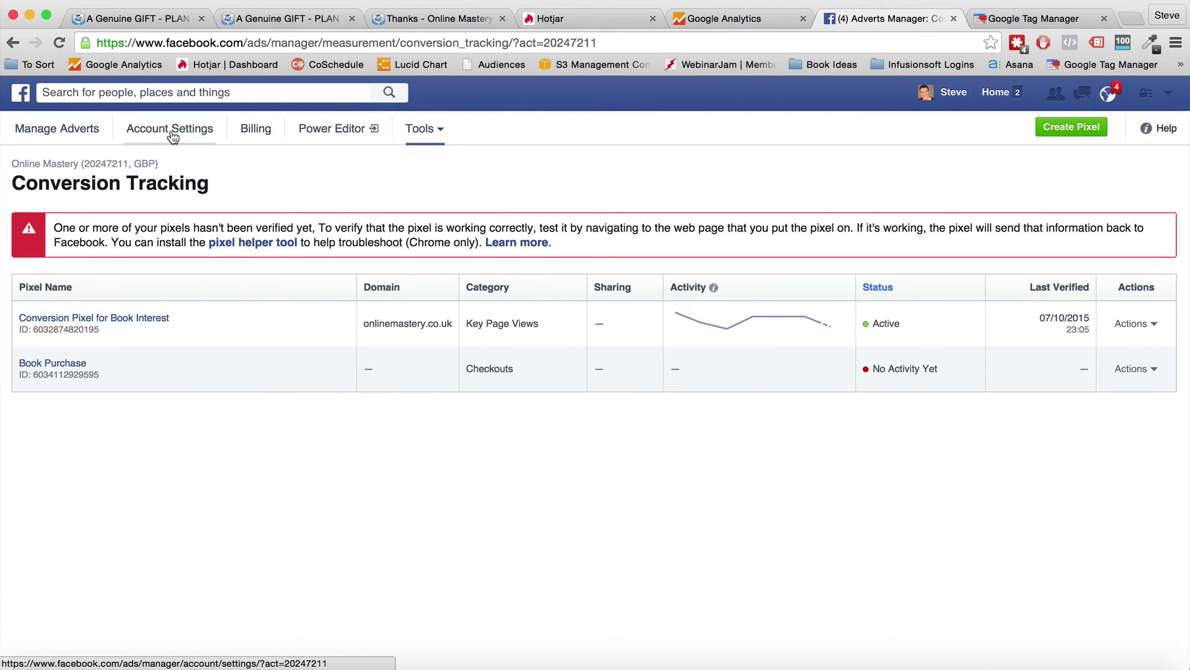
{"action": "left_click", "coordinate": [421, 133]}
{"action": "left_click", "coordinate": [437, 157]}
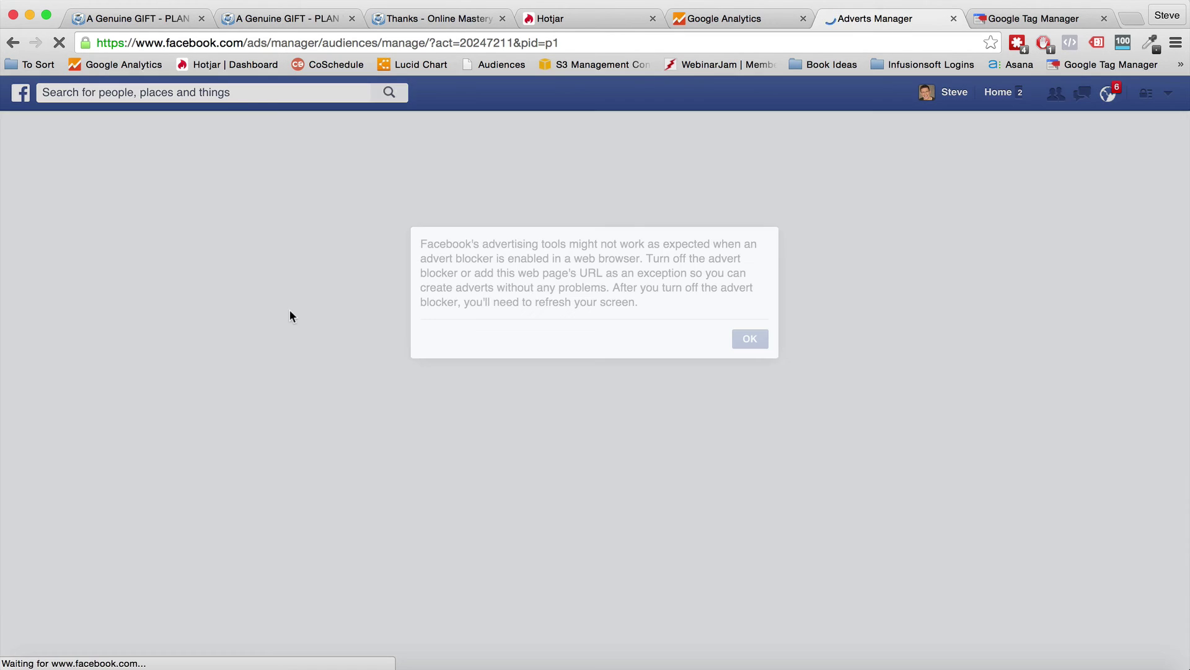
{"action": "left_click", "coordinate": [747, 340]}
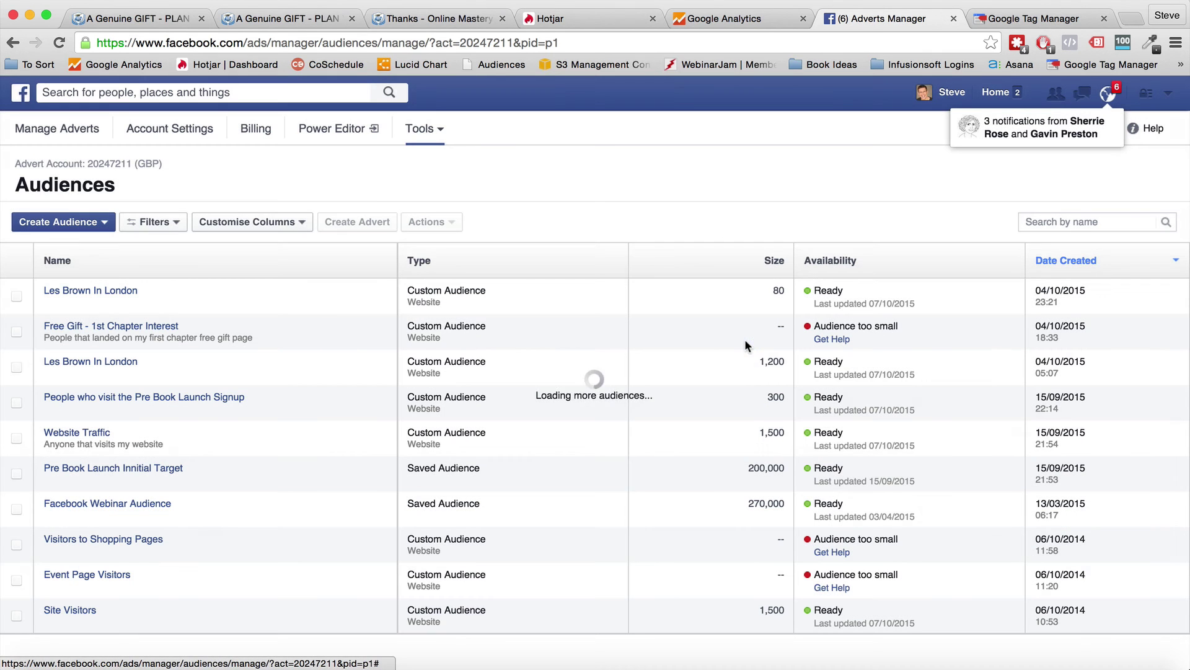
Step: Start a Website Traffic custom audience targeting visitors of specific web pages over 180 days
{"action": "left_click", "coordinate": [61, 222]}
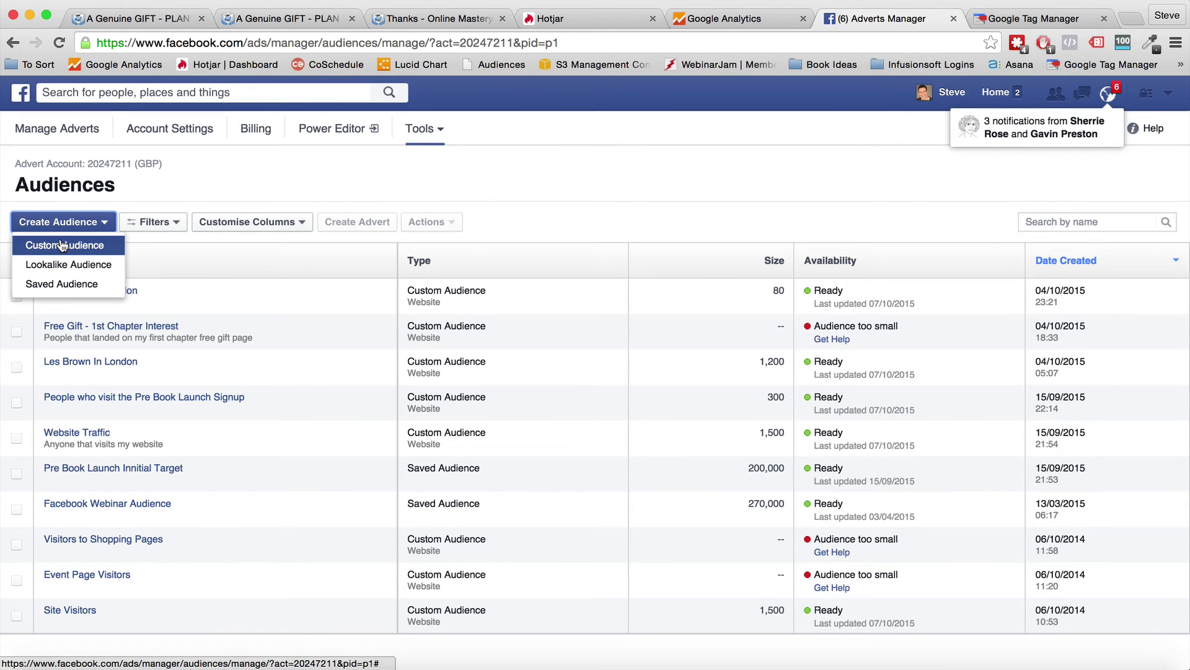
{"action": "left_click", "coordinate": [62, 245]}
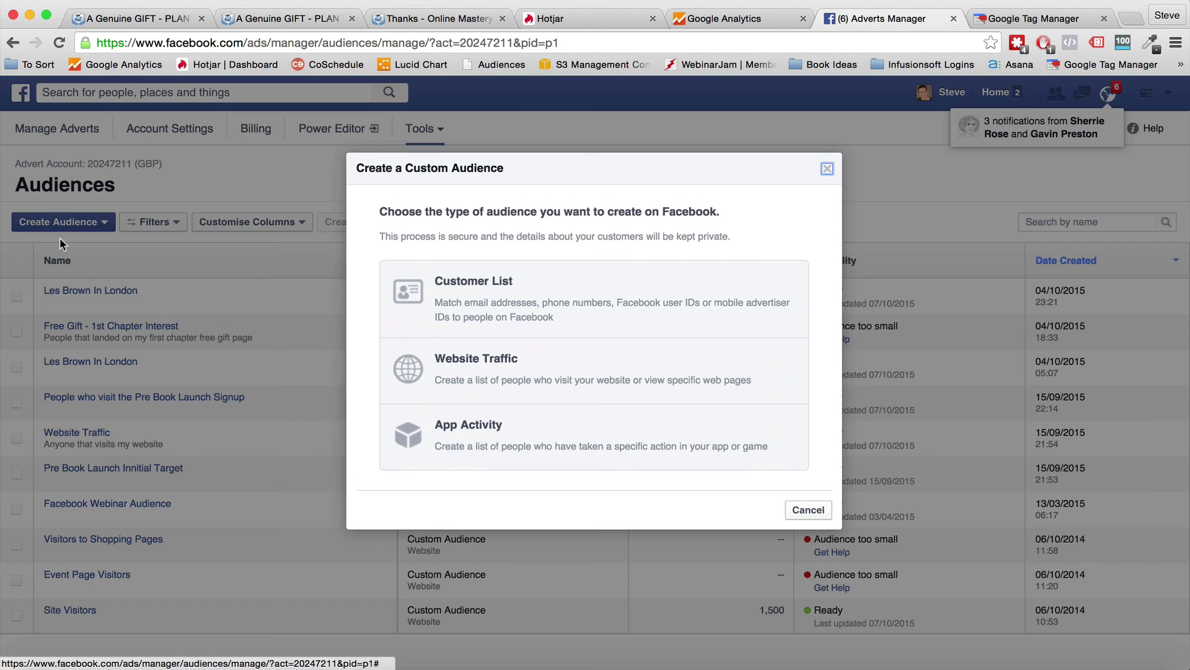
{"action": "left_click", "coordinate": [521, 388]}
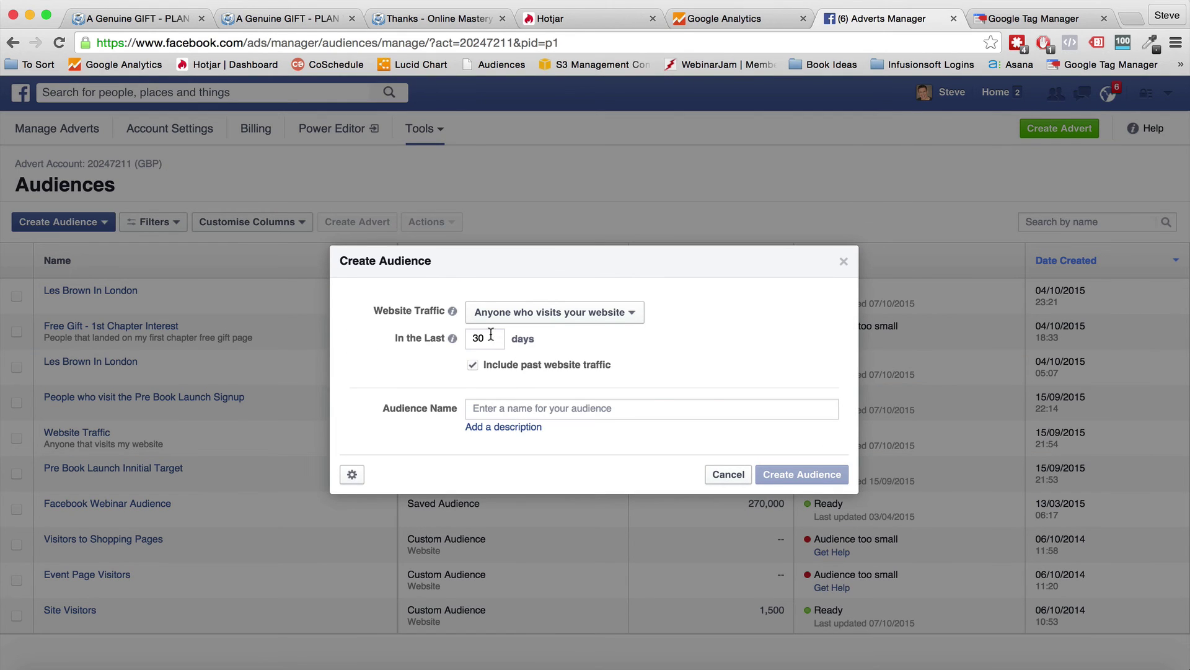
{"action": "double_click", "coordinate": [488, 389]}
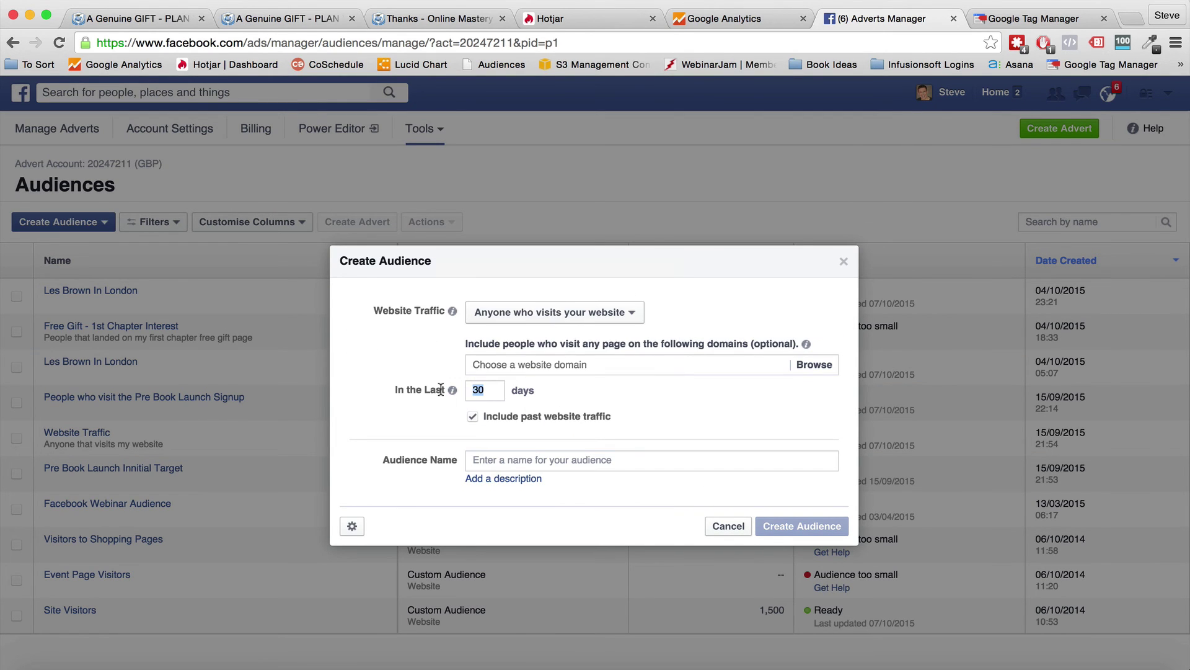
{"action": "type", "text": "180"}
{"action": "mouse_move", "coordinate": [452, 390]}
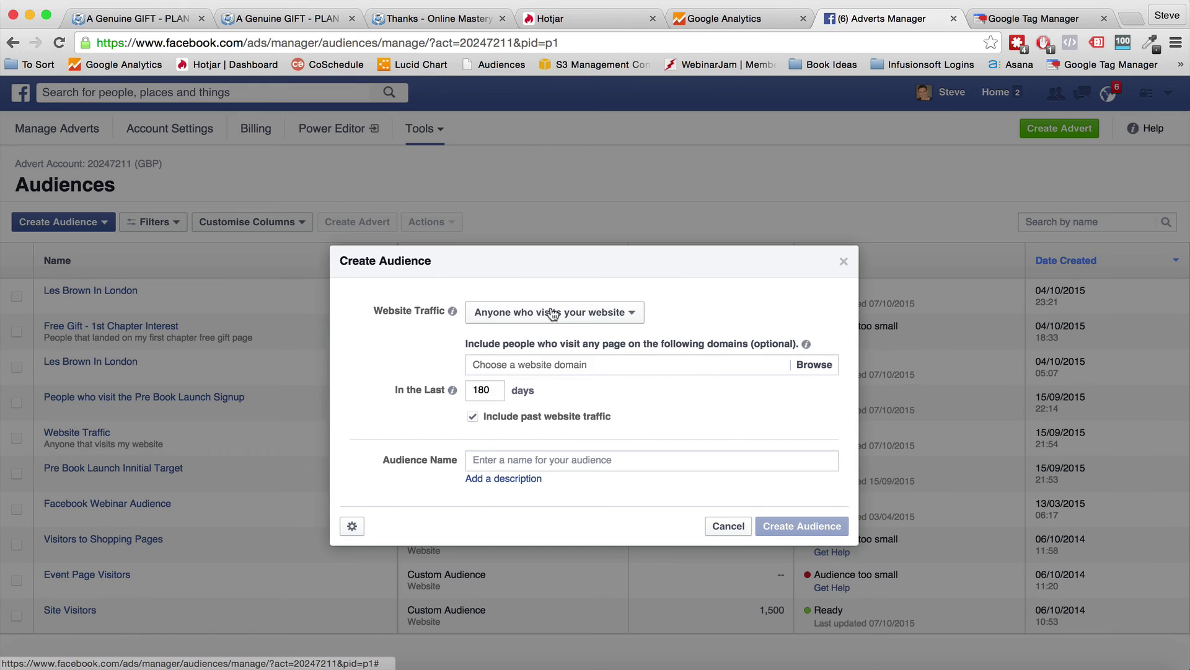
{"action": "left_click", "coordinate": [549, 312]}
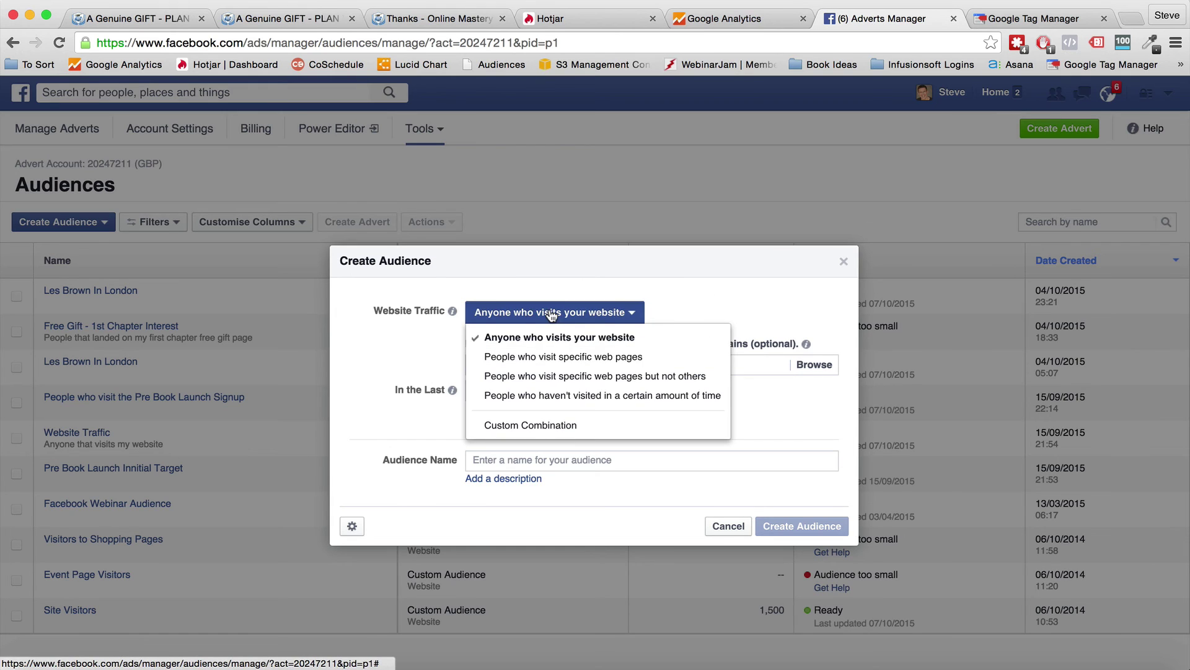
{"action": "left_click", "coordinate": [529, 355]}
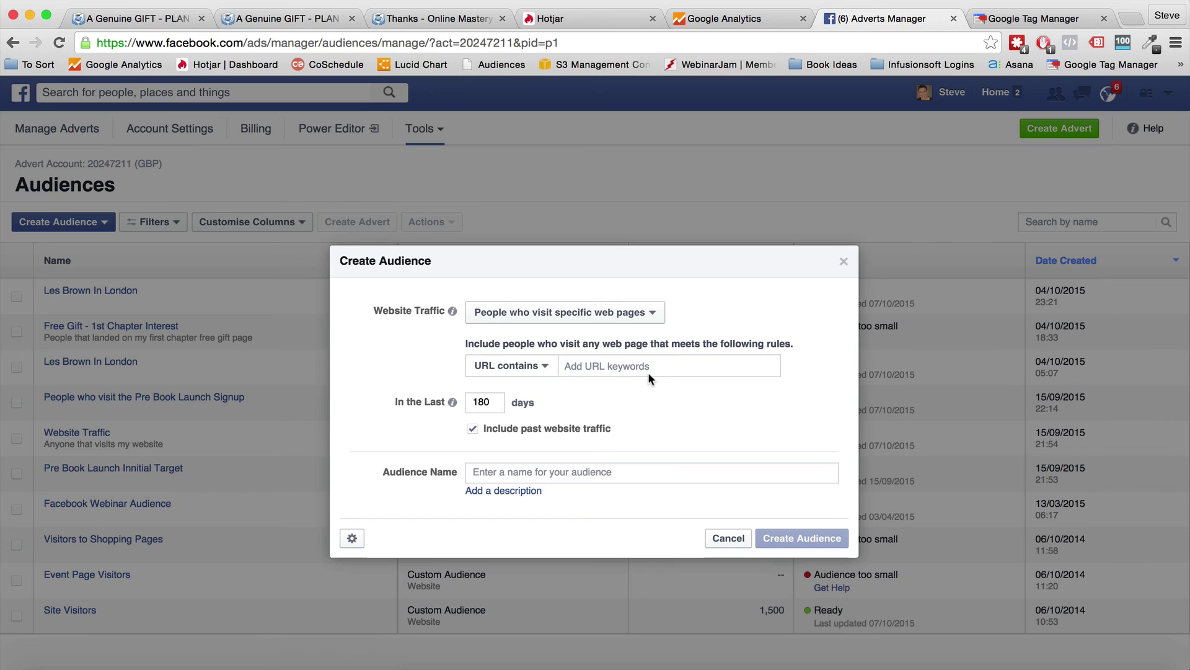
Step: Change the address from /book/thanks/ to /book/free-gift/, load it and copy the URL
{"action": "left_click", "coordinate": [380, 24]}
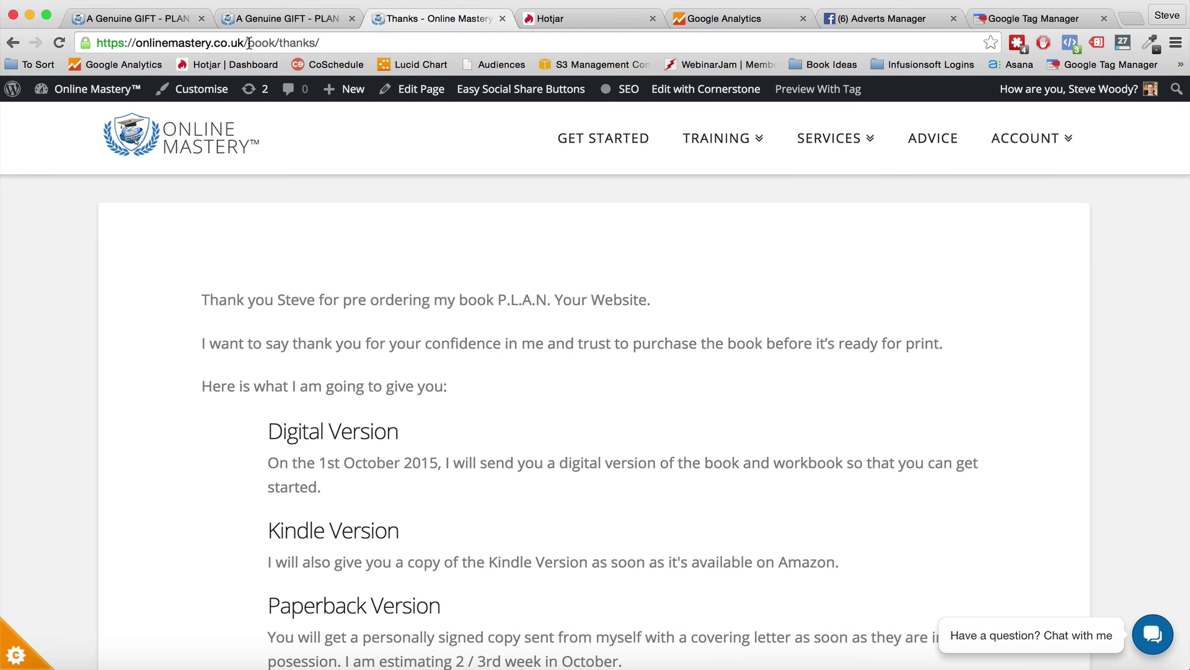
{"action": "left_click_drag", "start_coordinate": [282, 42], "coordinate": [319, 42]}
{"action": "key", "text": "BackSpace"}
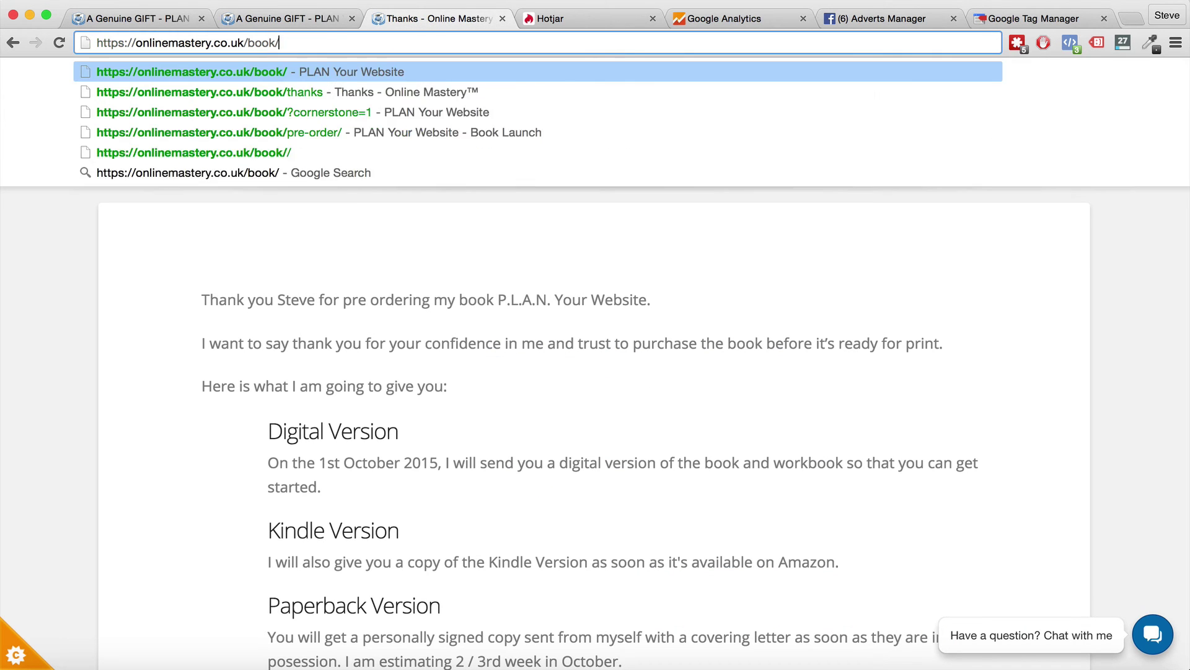
{"action": "type", "text": "fr"}
{"action": "key", "text": "Return"}
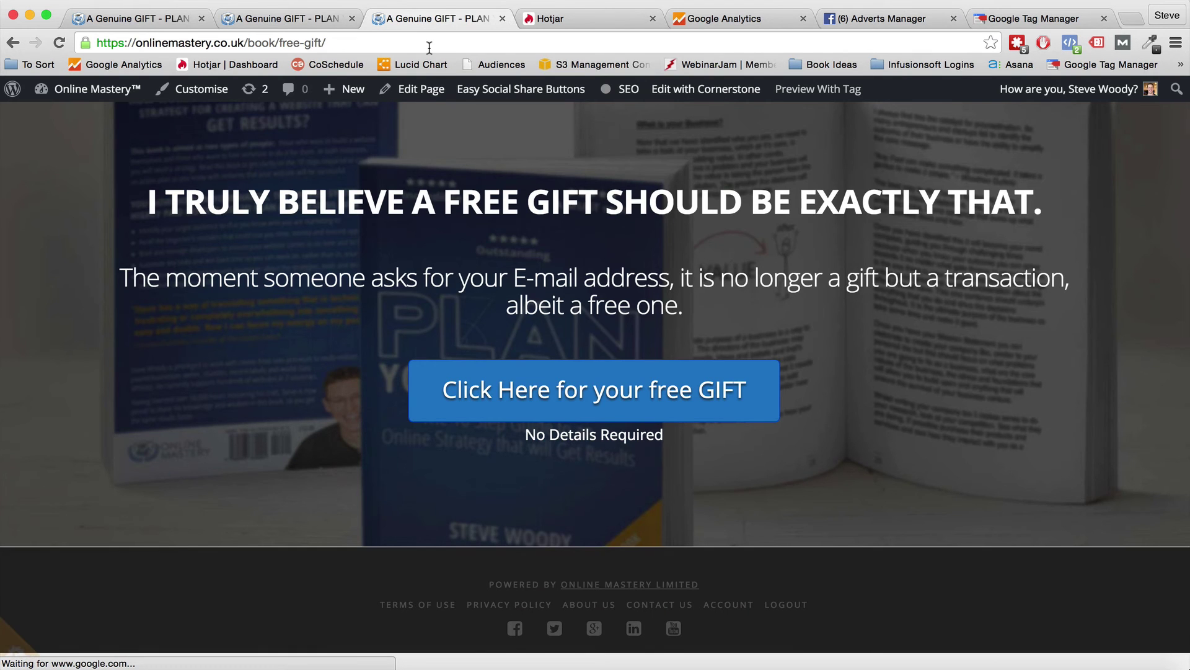
{"action": "left_click", "coordinate": [431, 46]}
{"action": "key", "text": "super+c"}
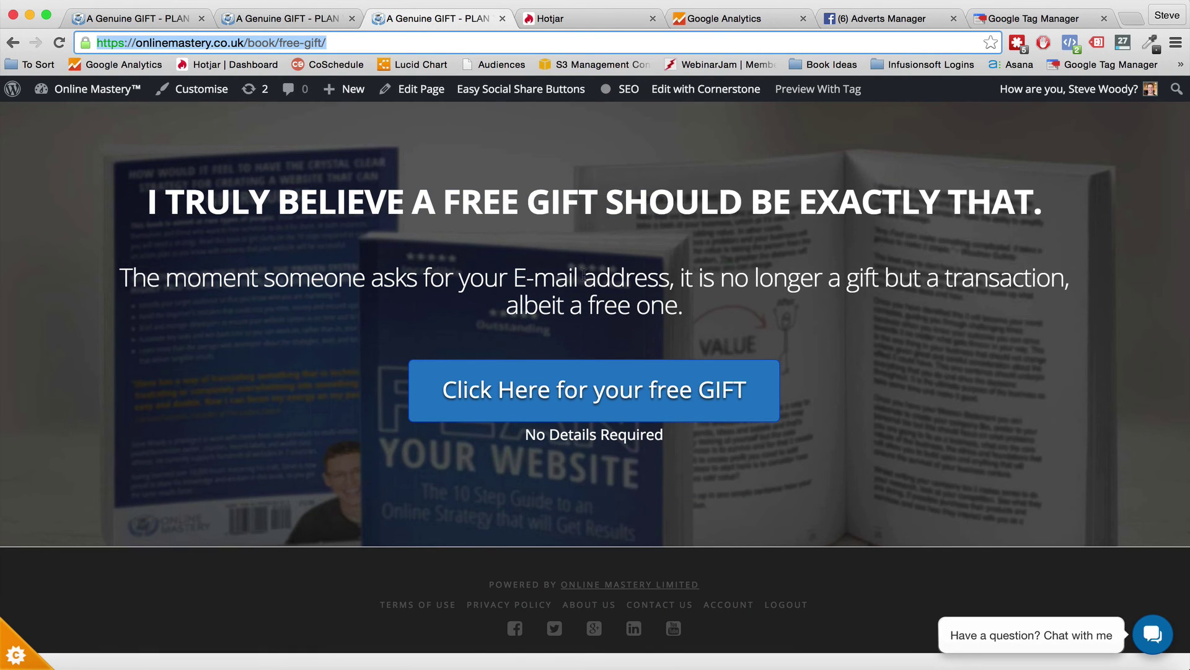
{"action": "left_click", "coordinate": [884, 19]}
Step: Add the pasted free-gift page address as a 'URL equals' rule
{"action": "left_click", "coordinate": [613, 365]}
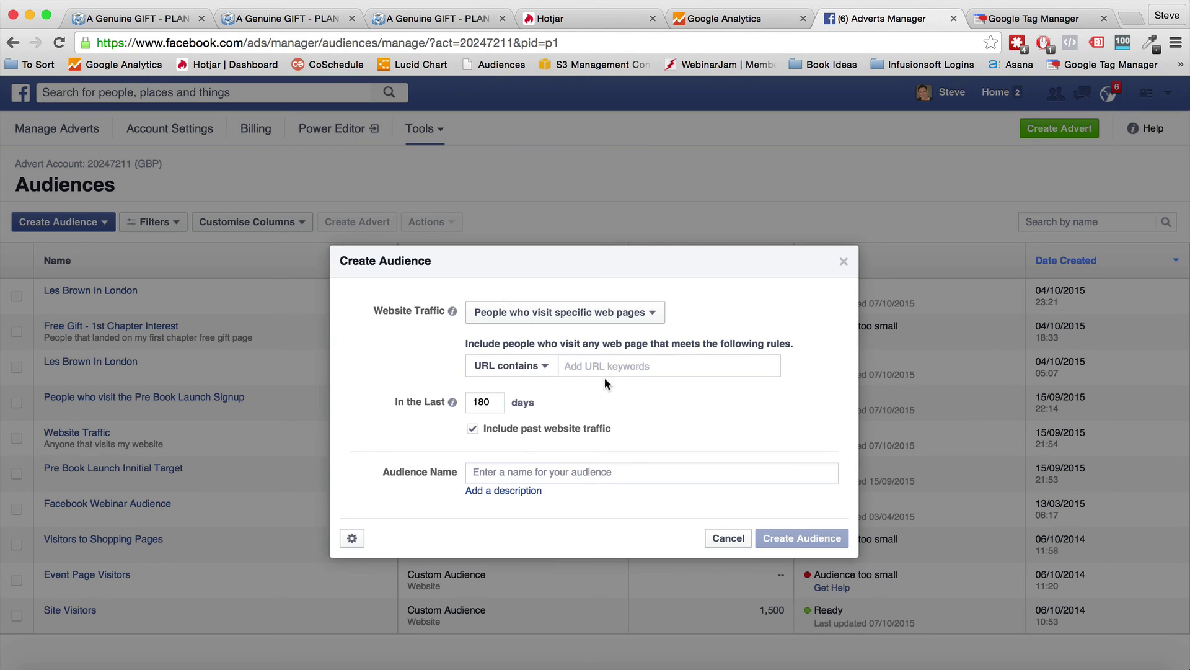
{"action": "key", "text": "super+v"}
{"action": "left_click", "coordinate": [525, 364]}
{"action": "left_click", "coordinate": [509, 388]}
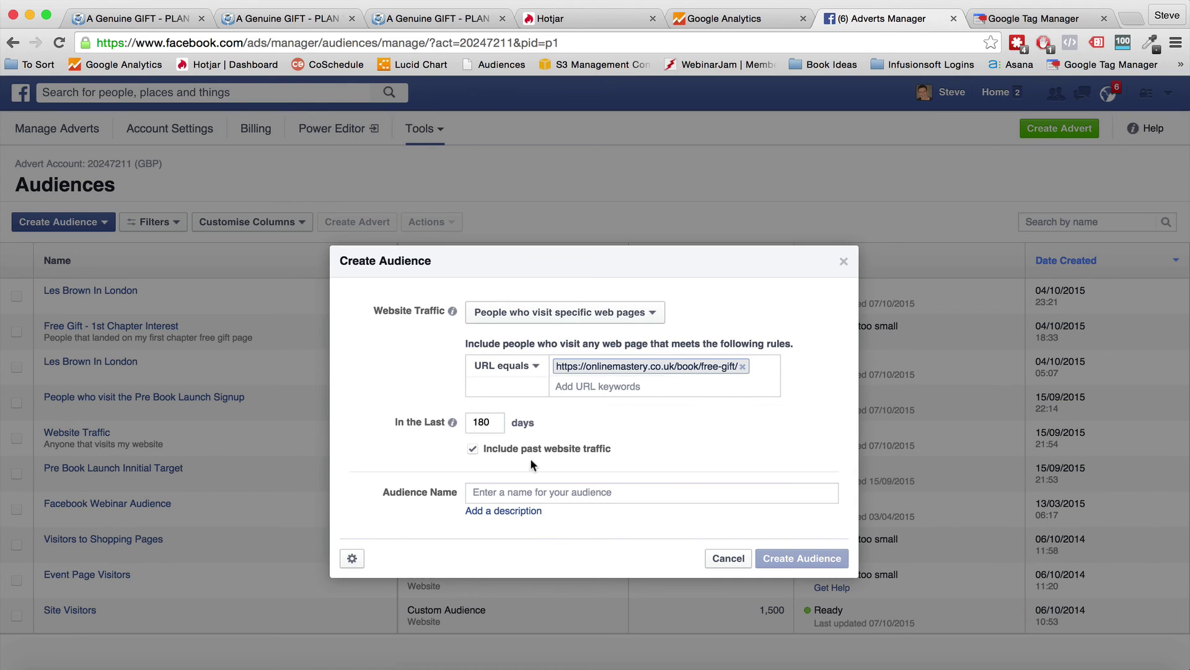
Step: Name the audience 'Shown Interest in Free Gift - Book' and create it
{"action": "left_click", "coordinate": [486, 490]}
{"action": "type", "text": "Sho"}
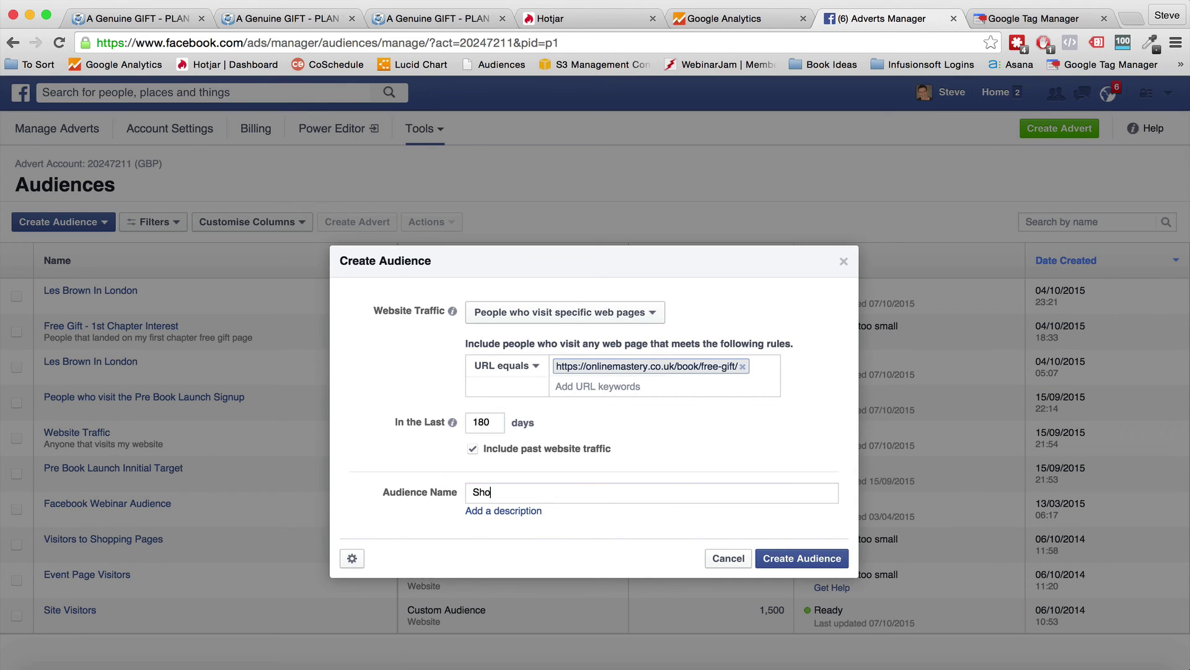
{"action": "type", "text": "wn Interest in Free Gift - Book"}
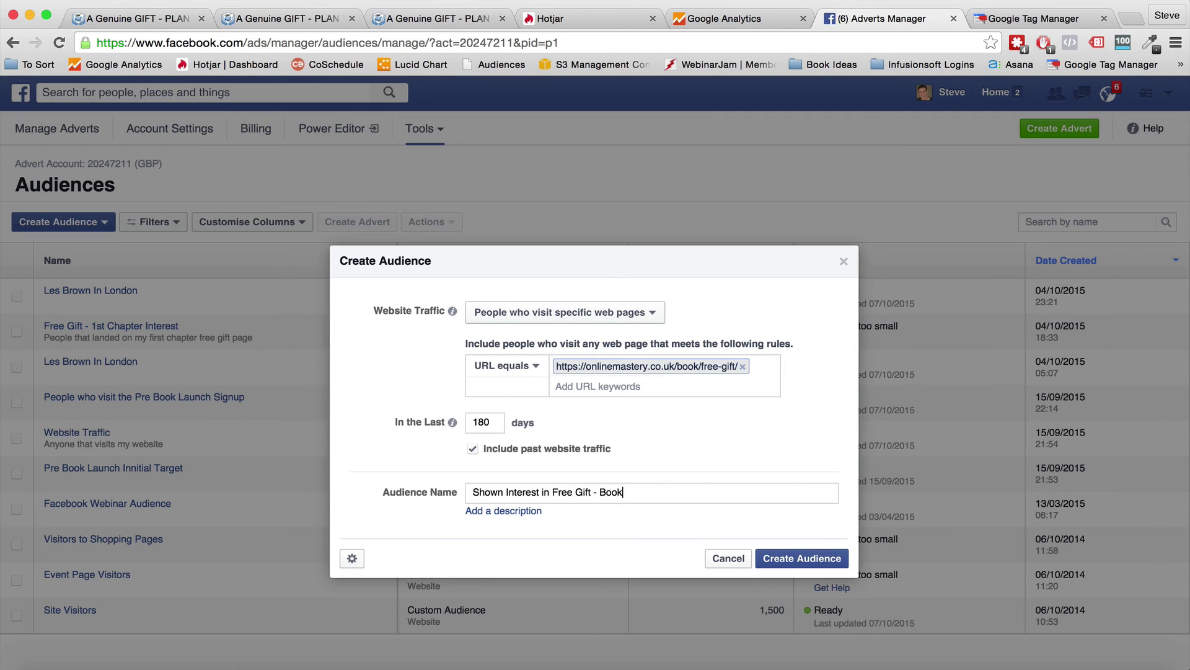
{"action": "left_click", "coordinate": [800, 560]}
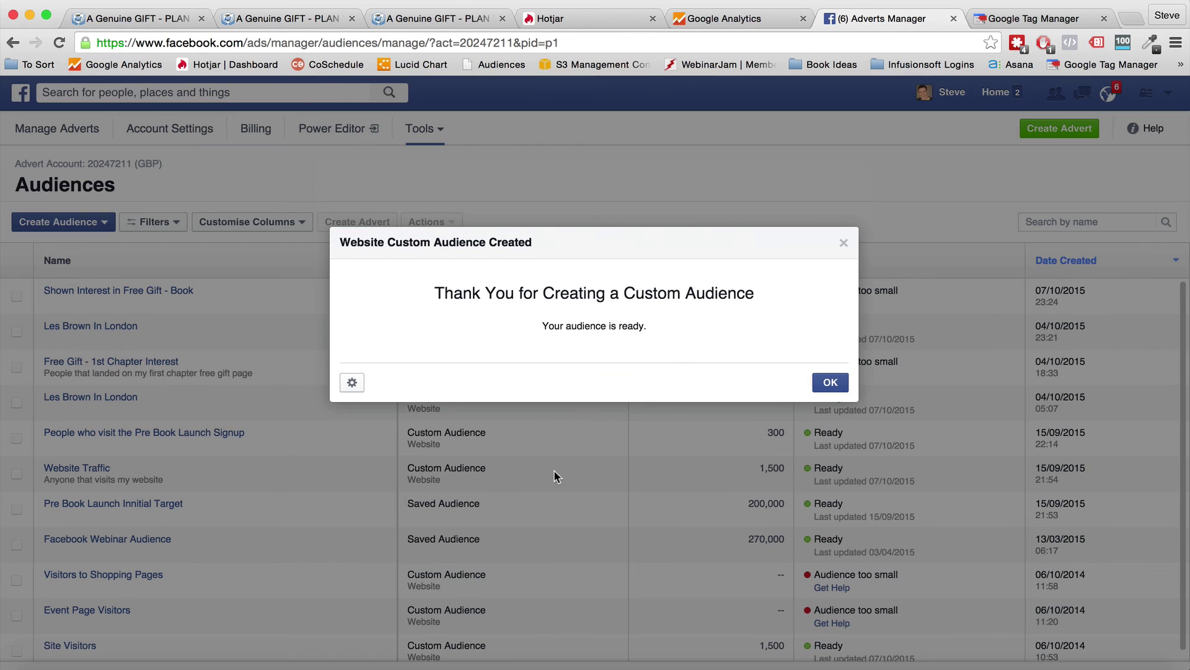
{"action": "left_click", "coordinate": [830, 382]}
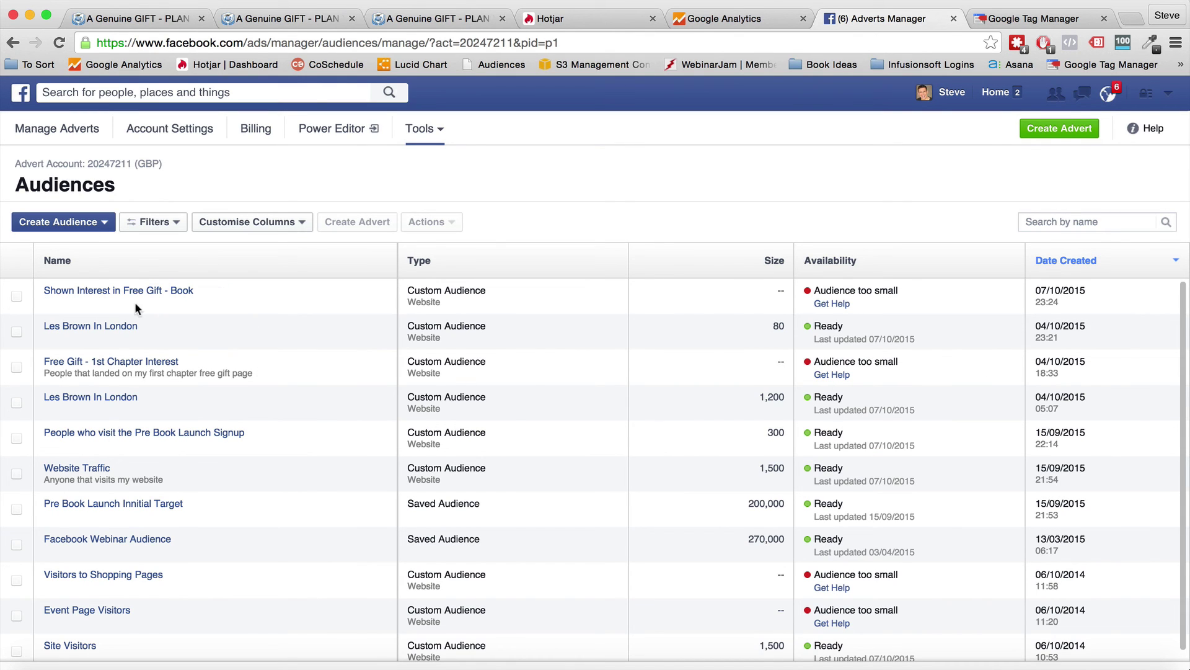
{"action": "mouse_move", "coordinate": [107, 292]}
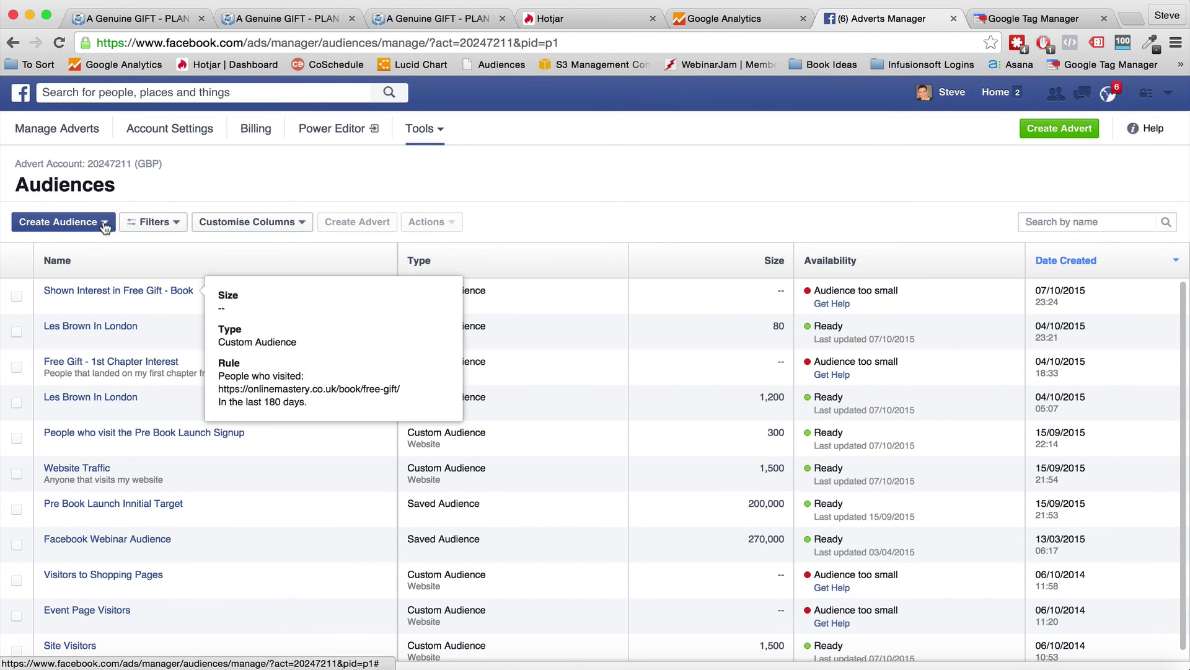
Step: View the 'Shown Interest in Free Gift - Book' audience details, then return to Hotjar
{"action": "left_click", "coordinate": [107, 292]}
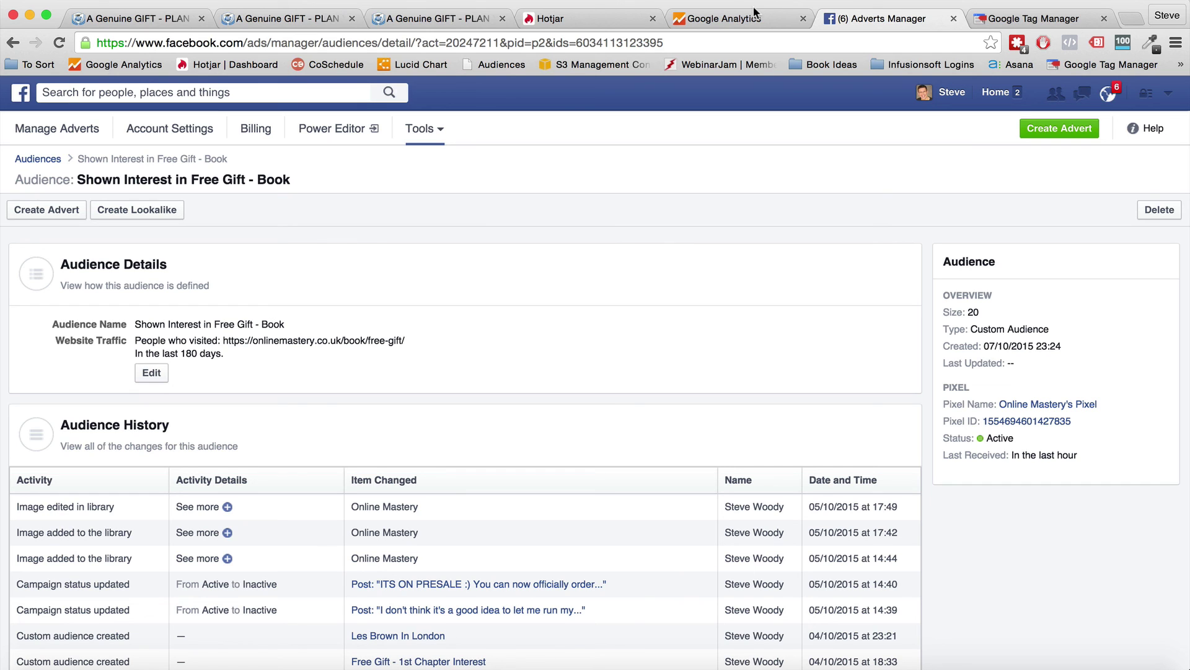
{"action": "left_click", "coordinate": [604, 18]}
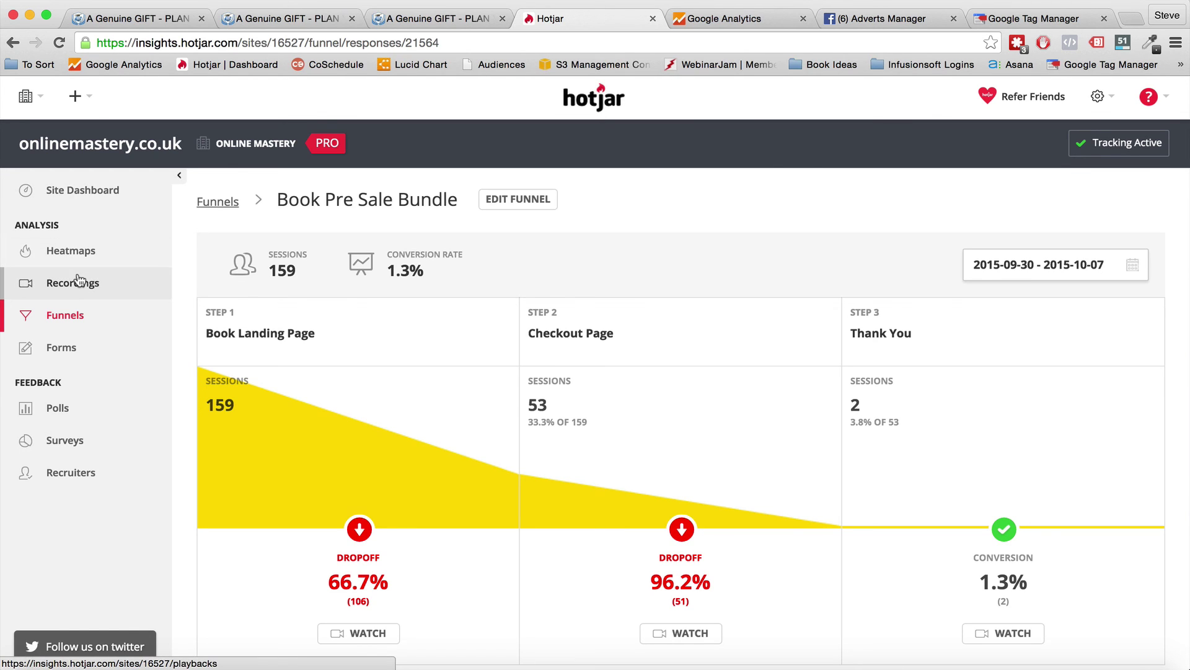
Step: Open the desktop Homepage click heatmap and scroll through its 767 recorded clicks
{"action": "left_click", "coordinate": [74, 252]}
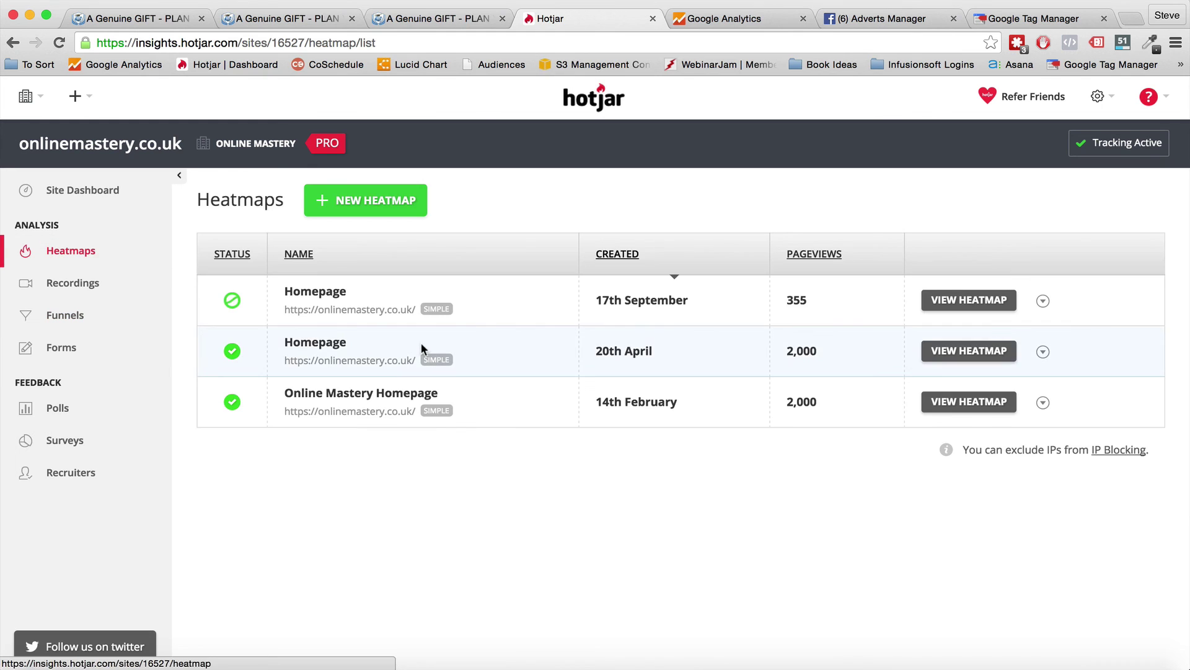
{"action": "left_click", "coordinate": [953, 357]}
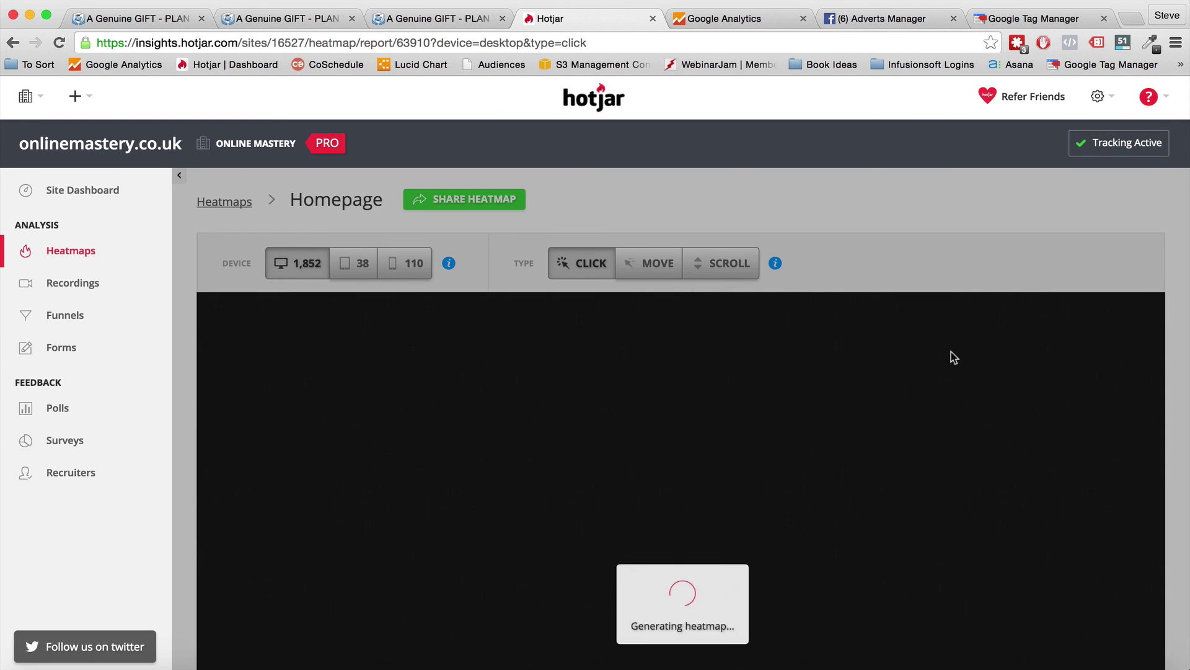
{"action": "scroll", "coordinate": [880, 429], "scroll_direction": "down", "scroll_amount": 3}
{"action": "scroll", "coordinate": [880, 429], "scroll_direction": "down", "scroll_amount": 5}
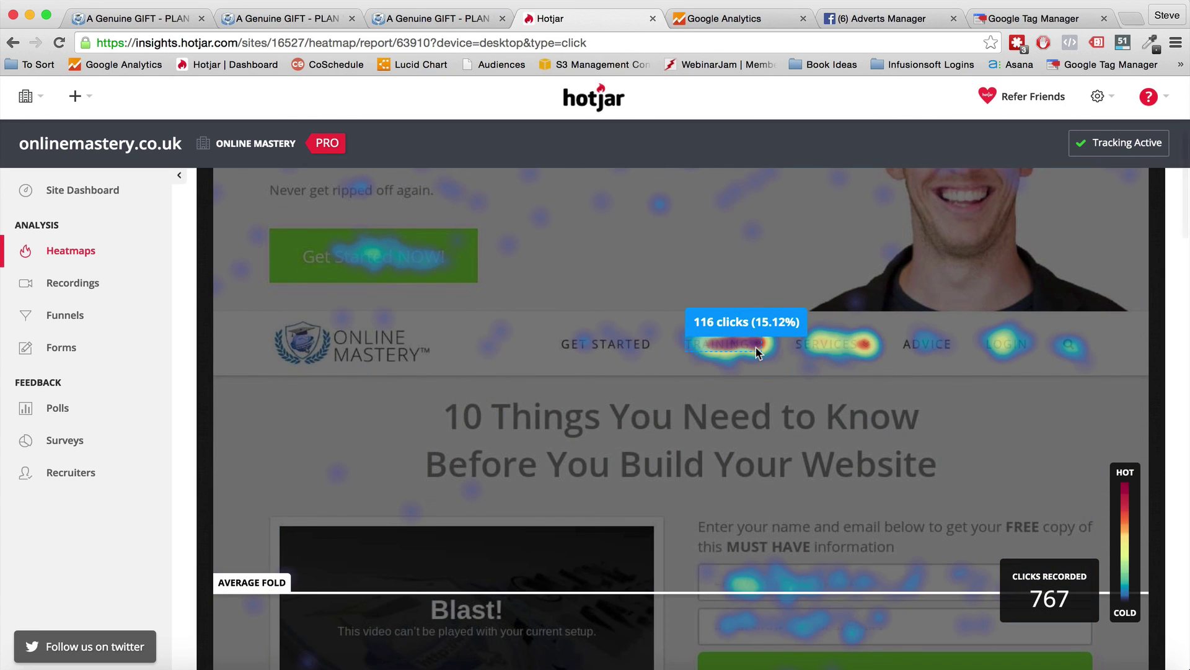
{"action": "scroll", "coordinate": [738, 442], "scroll_direction": "down", "scroll_amount": 1}
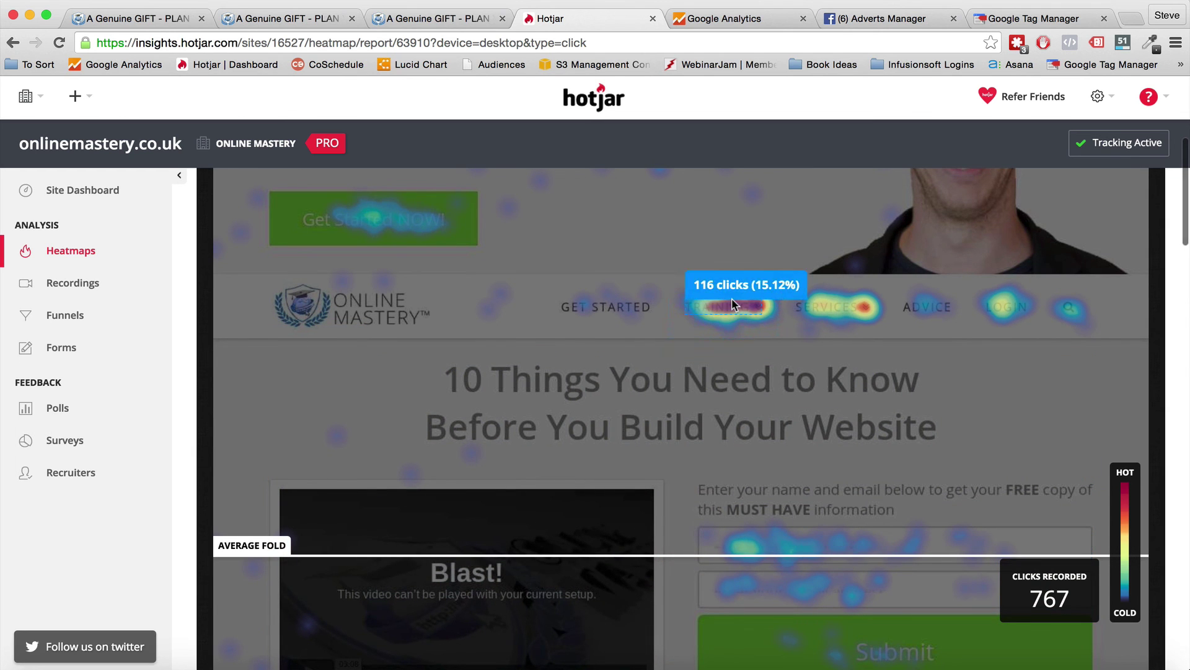
{"action": "scroll", "coordinate": [741, 463], "scroll_direction": "down", "scroll_amount": 3}
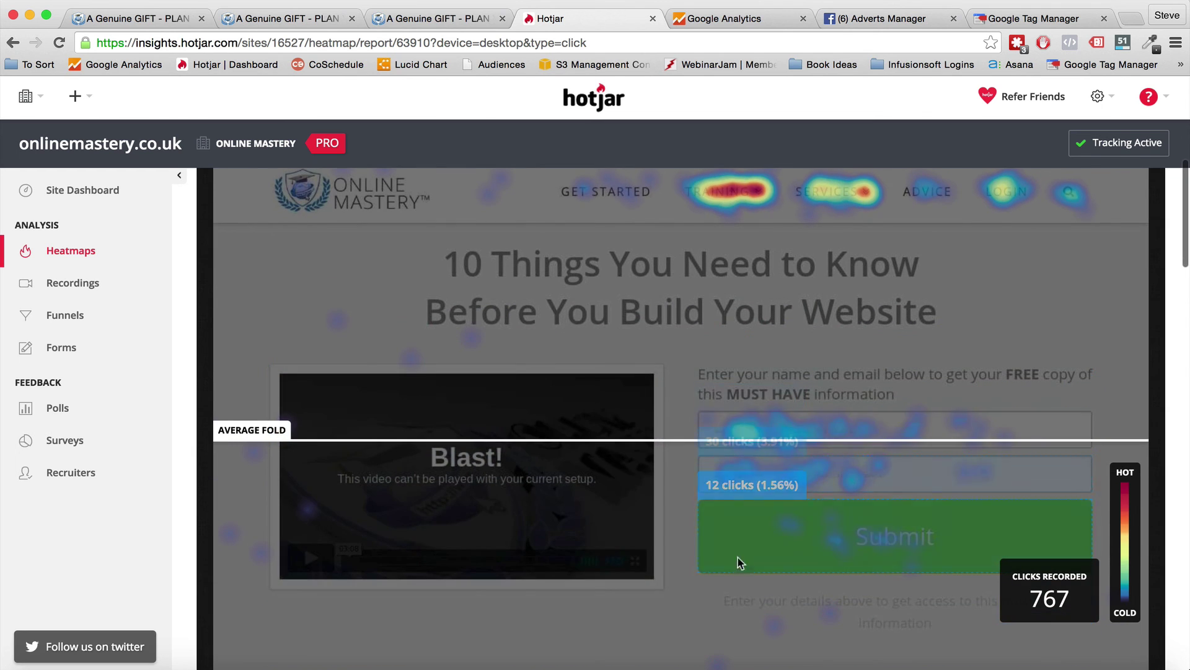
{"action": "scroll", "coordinate": [563, 439], "scroll_direction": "down", "scroll_amount": 13}
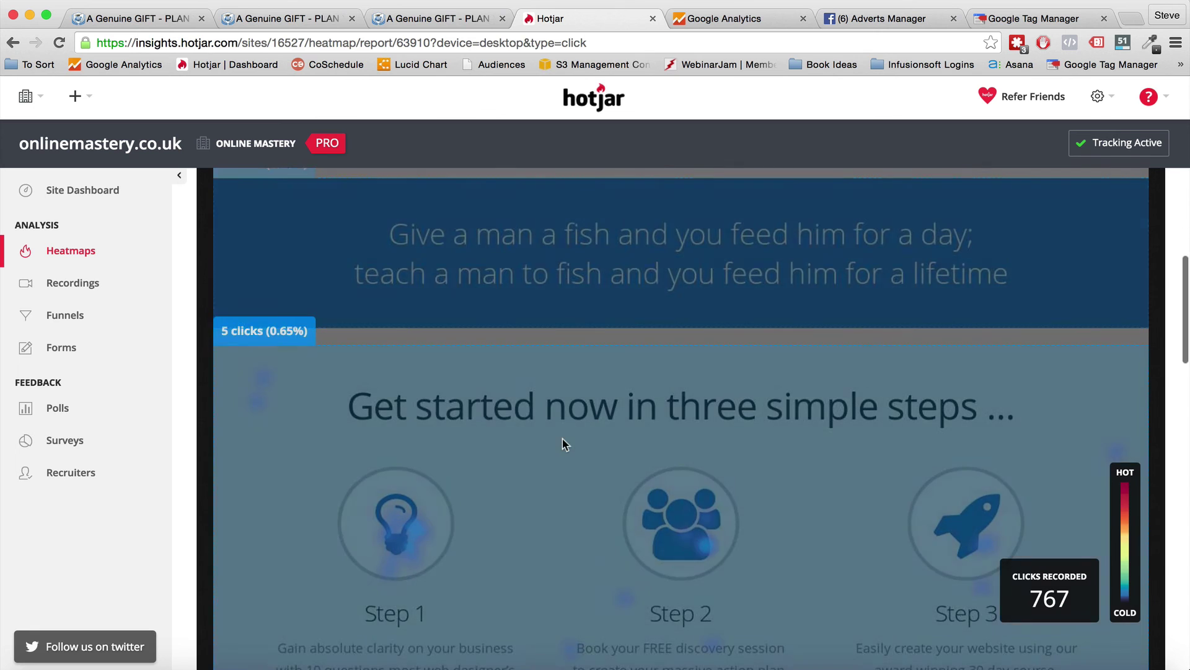
{"action": "scroll", "coordinate": [563, 439], "scroll_direction": "down", "scroll_amount": 20}
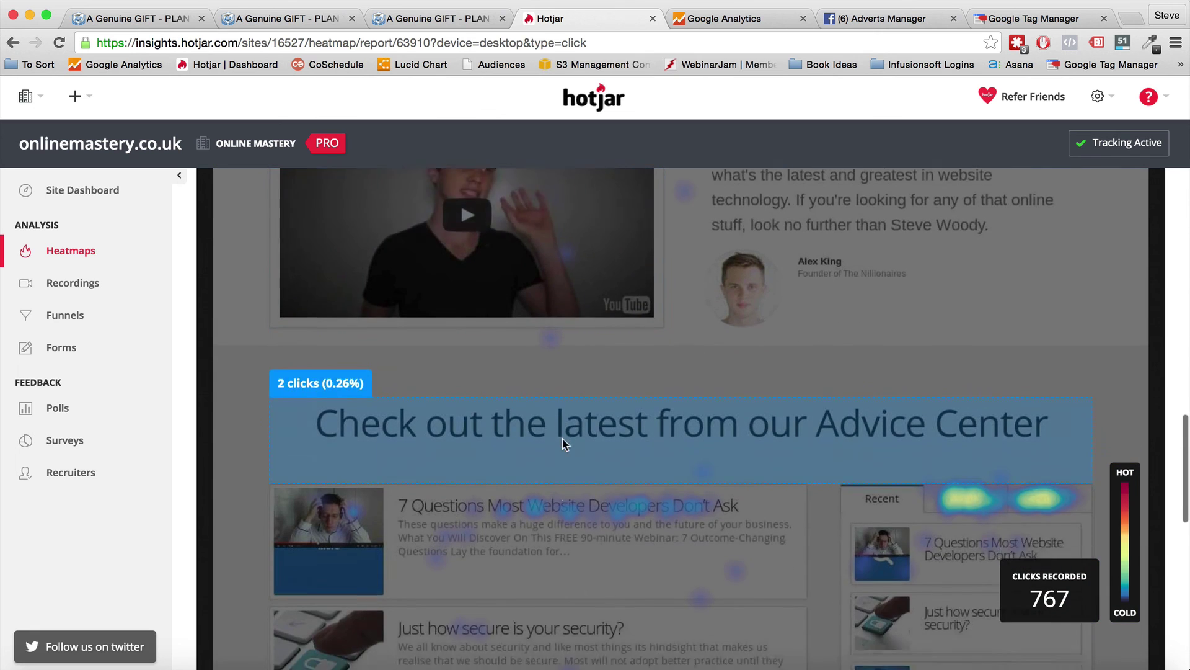
{"action": "scroll", "coordinate": [563, 438], "scroll_direction": "down", "scroll_amount": 2}
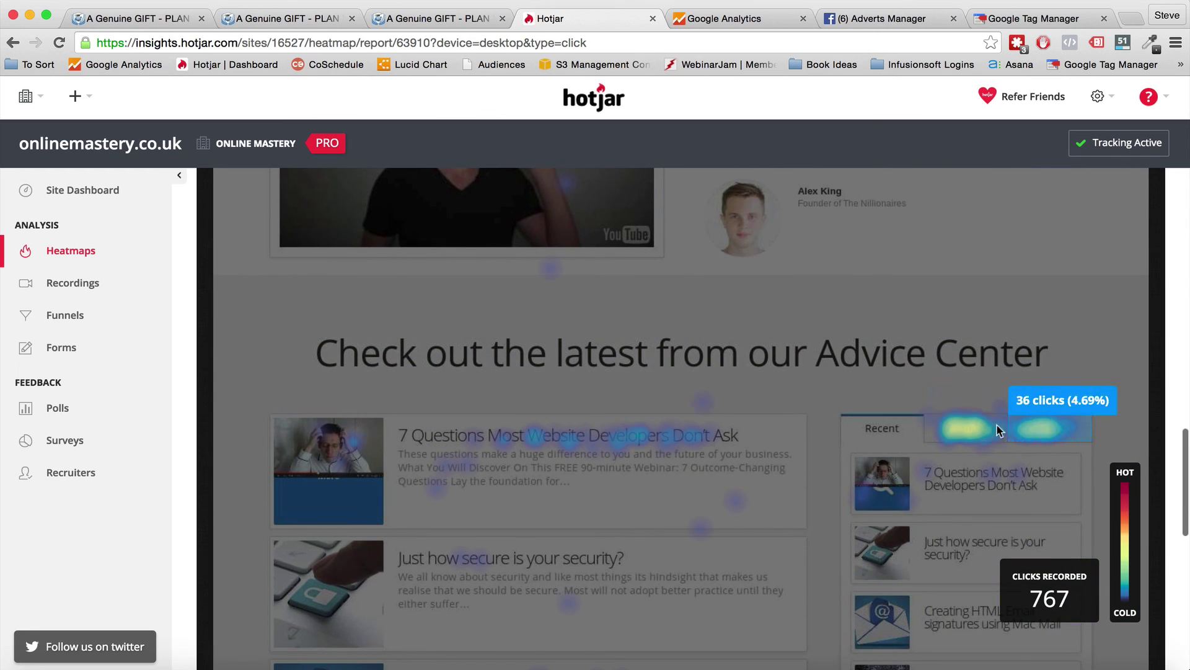
{"action": "scroll", "coordinate": [826, 536], "scroll_direction": "down", "scroll_amount": 19}
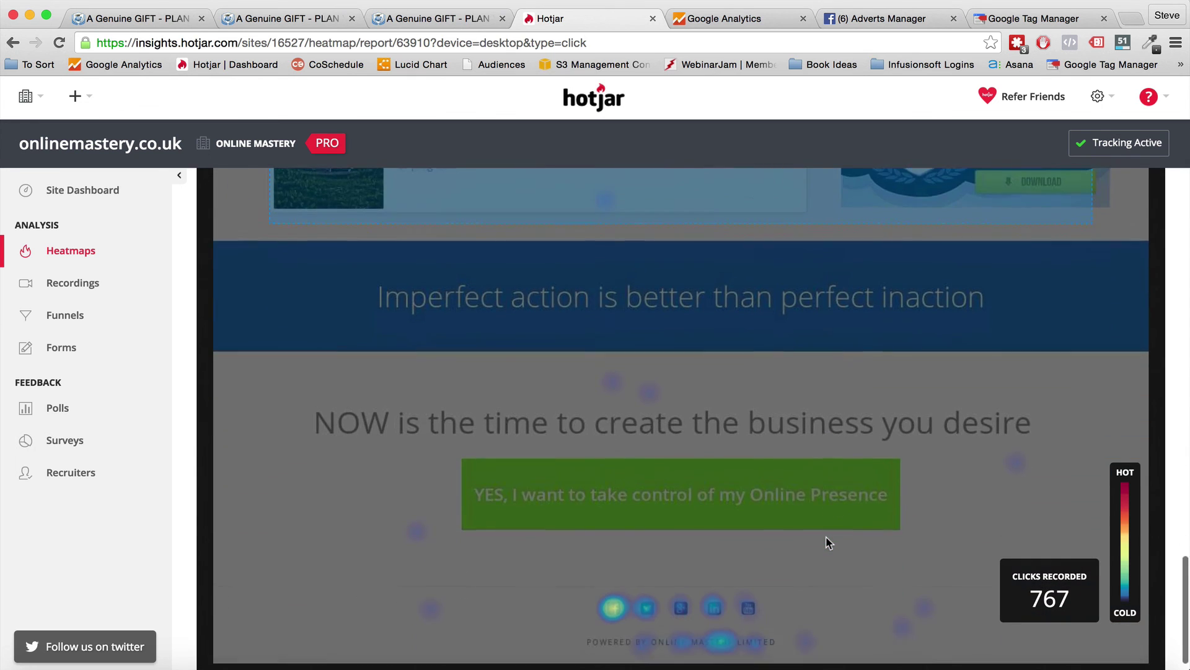
{"action": "scroll", "coordinate": [827, 538], "scroll_direction": "down", "scroll_amount": 1}
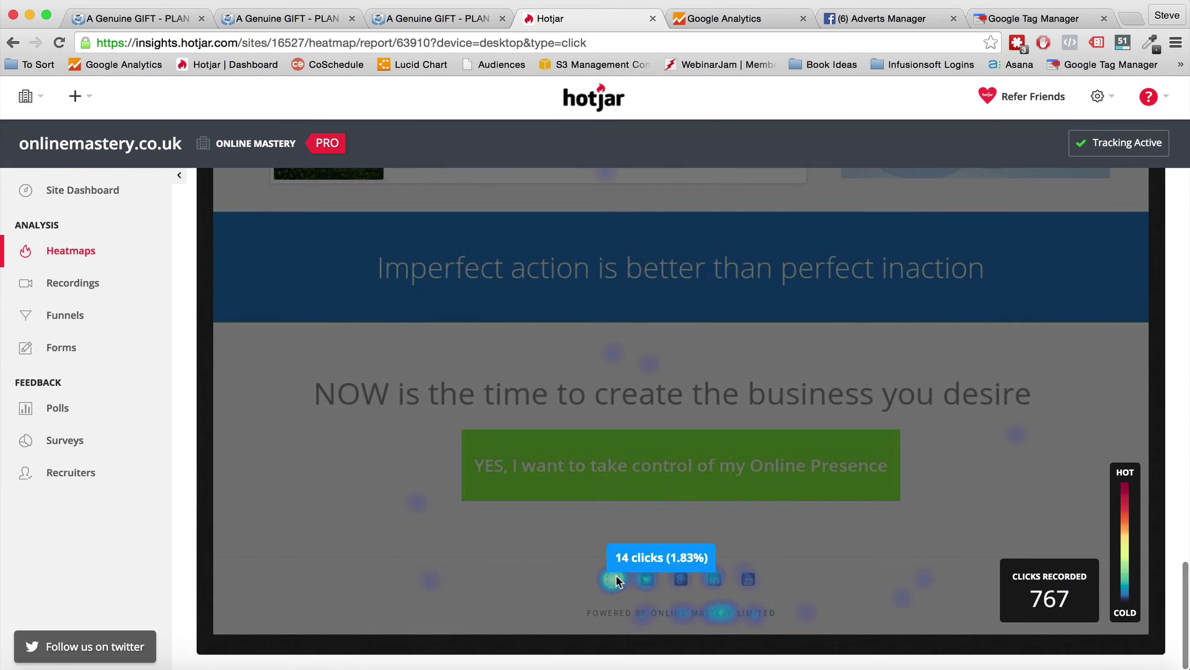
{"action": "scroll", "coordinate": [625, 413], "scroll_direction": "up", "scroll_amount": 20}
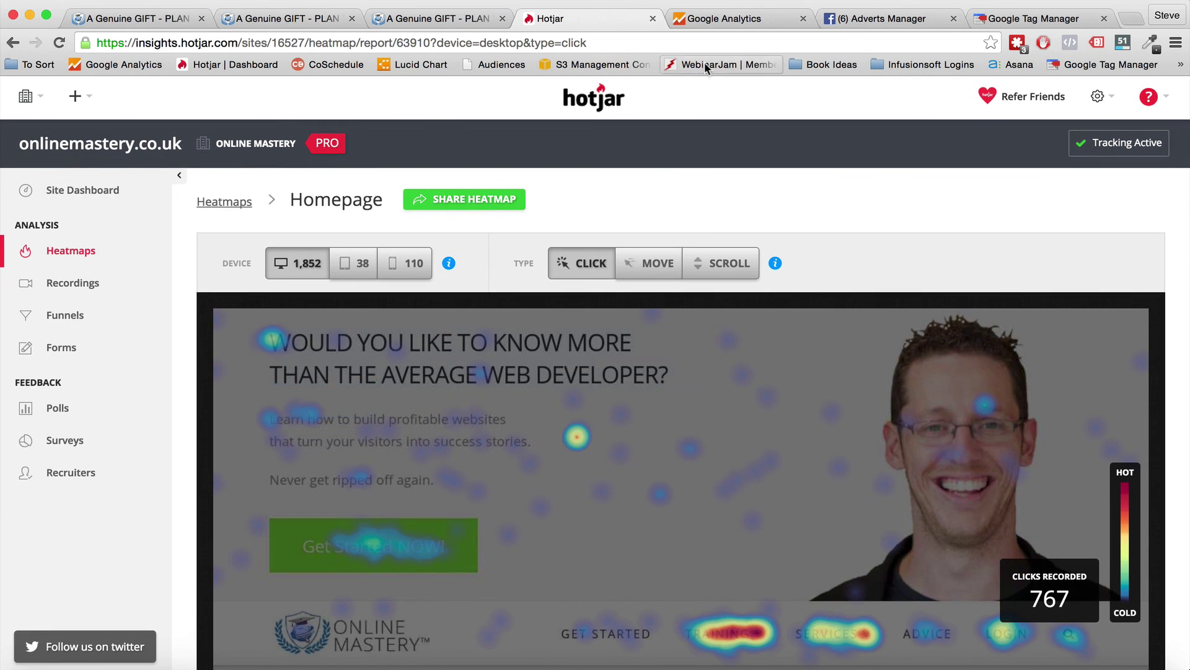
Step: Show the Admin > Goals list for the All Web Site Data view
{"action": "left_click", "coordinate": [729, 22]}
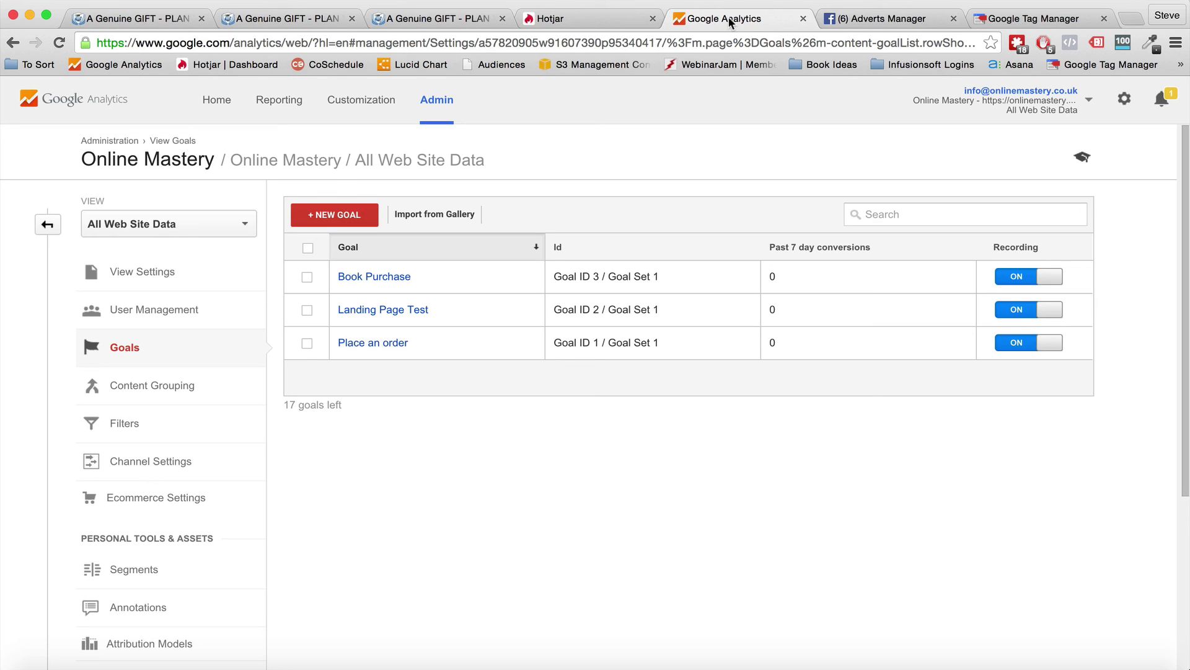
Step: Return to the 'A Genuine GIFT' page and open its 'Have a question? Chat with me' chat
{"action": "left_click", "coordinate": [287, 19]}
{"action": "left_click", "coordinate": [1154, 635]}
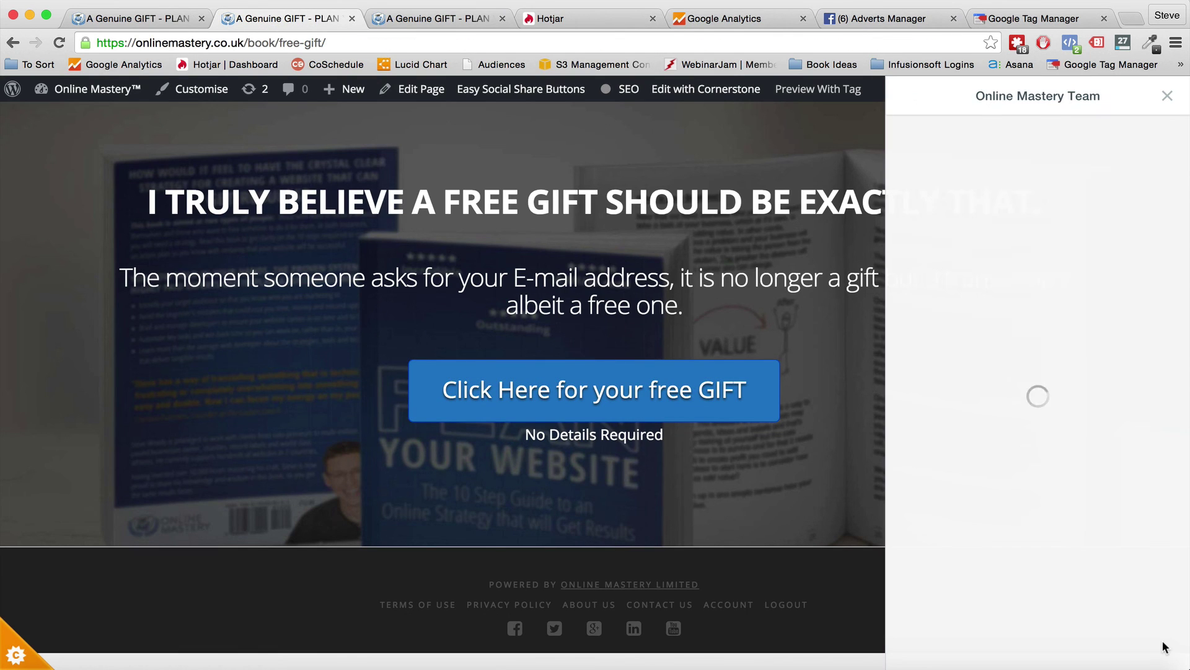